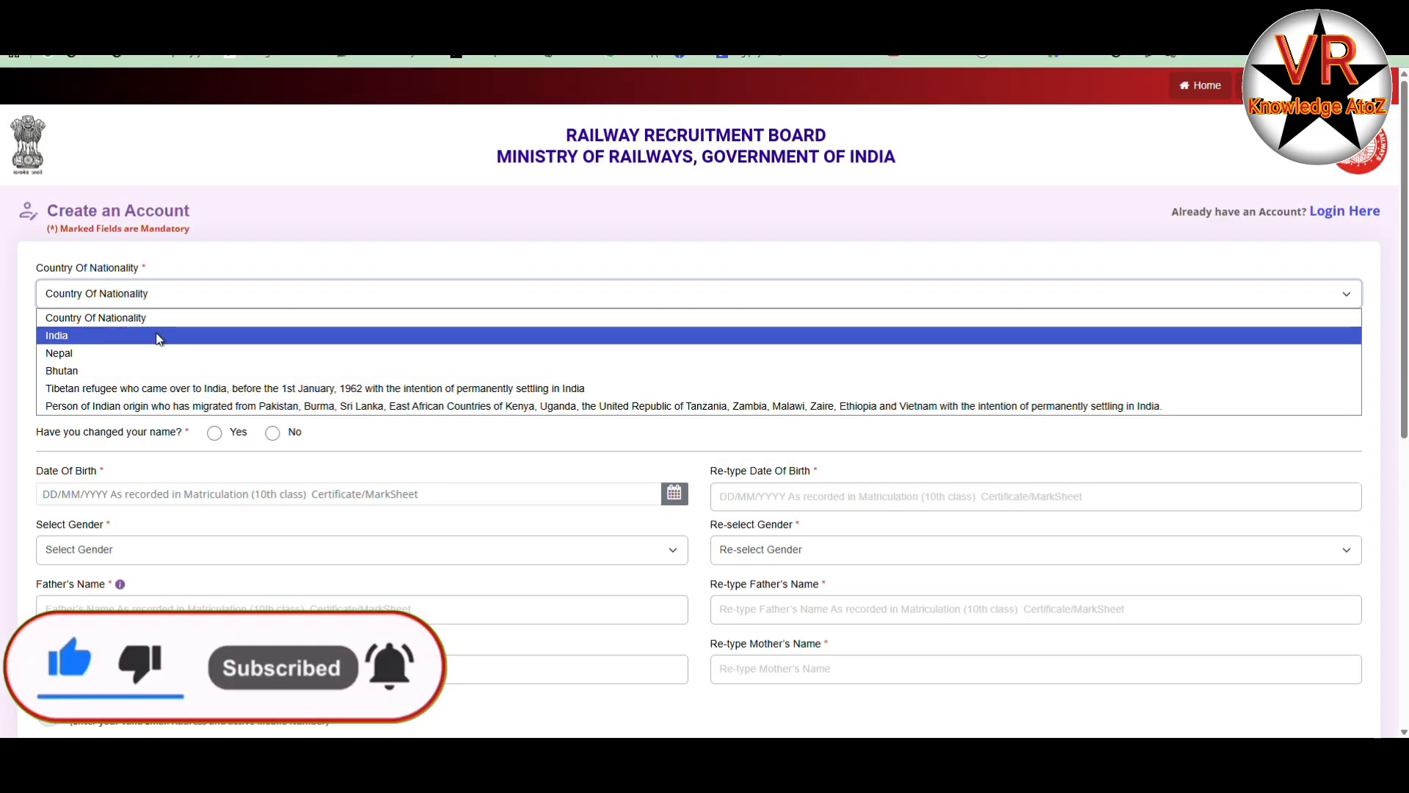
- Choose India as the country of nationality and activate the name field for entry
left_click(208, 332)
left_click(322, 398)
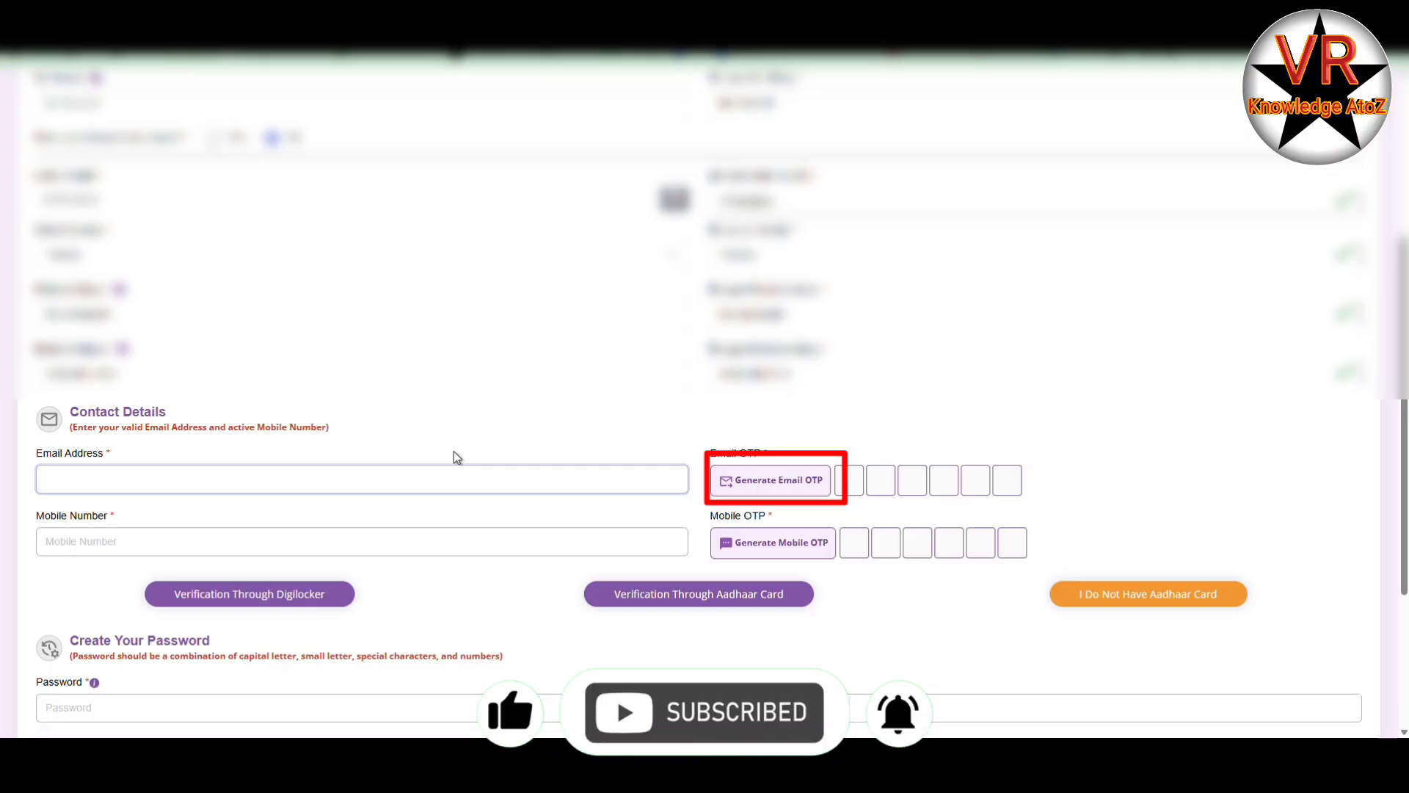
- Request the email OTP for the entered address and fill in the mobile number in the contact details
left_click(790, 475)
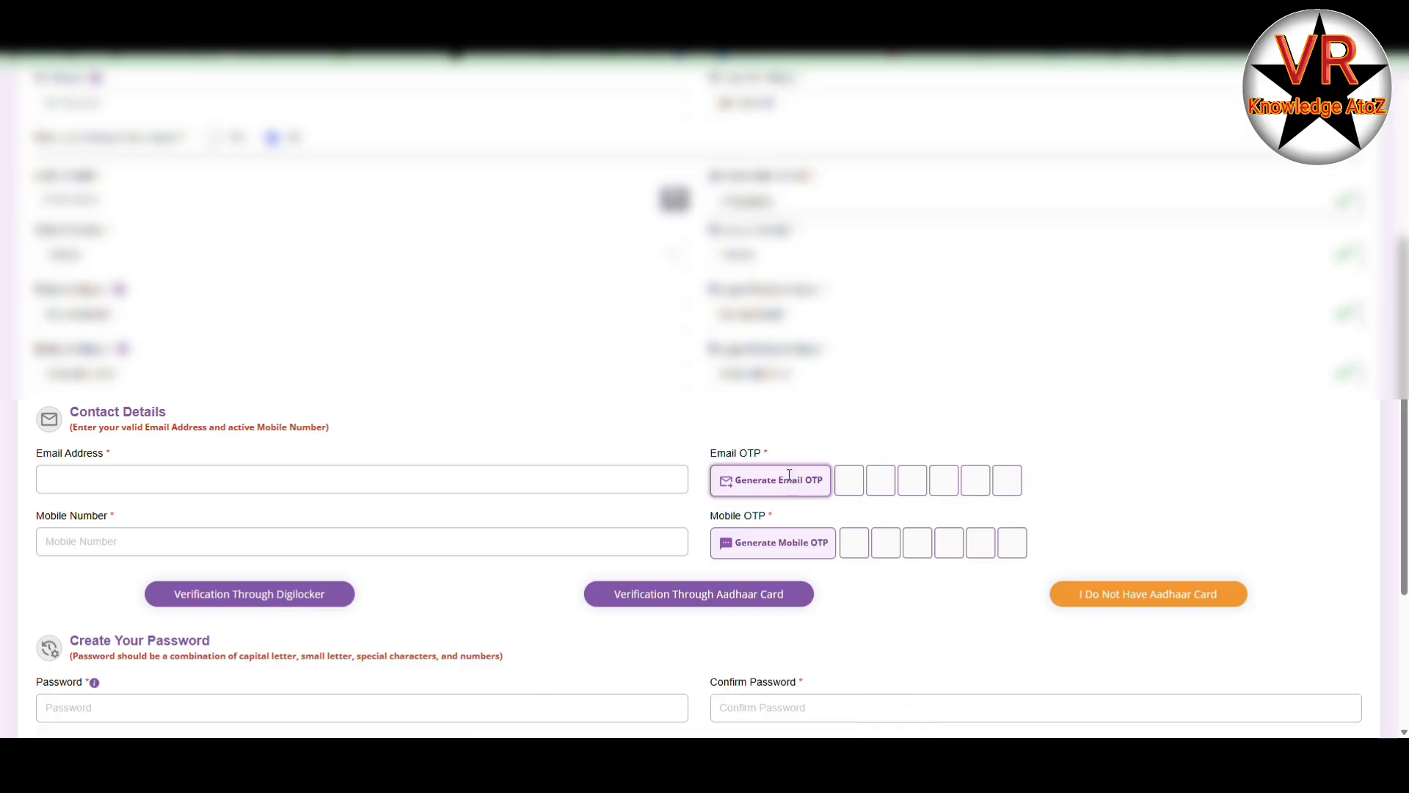
left_click(198, 543)
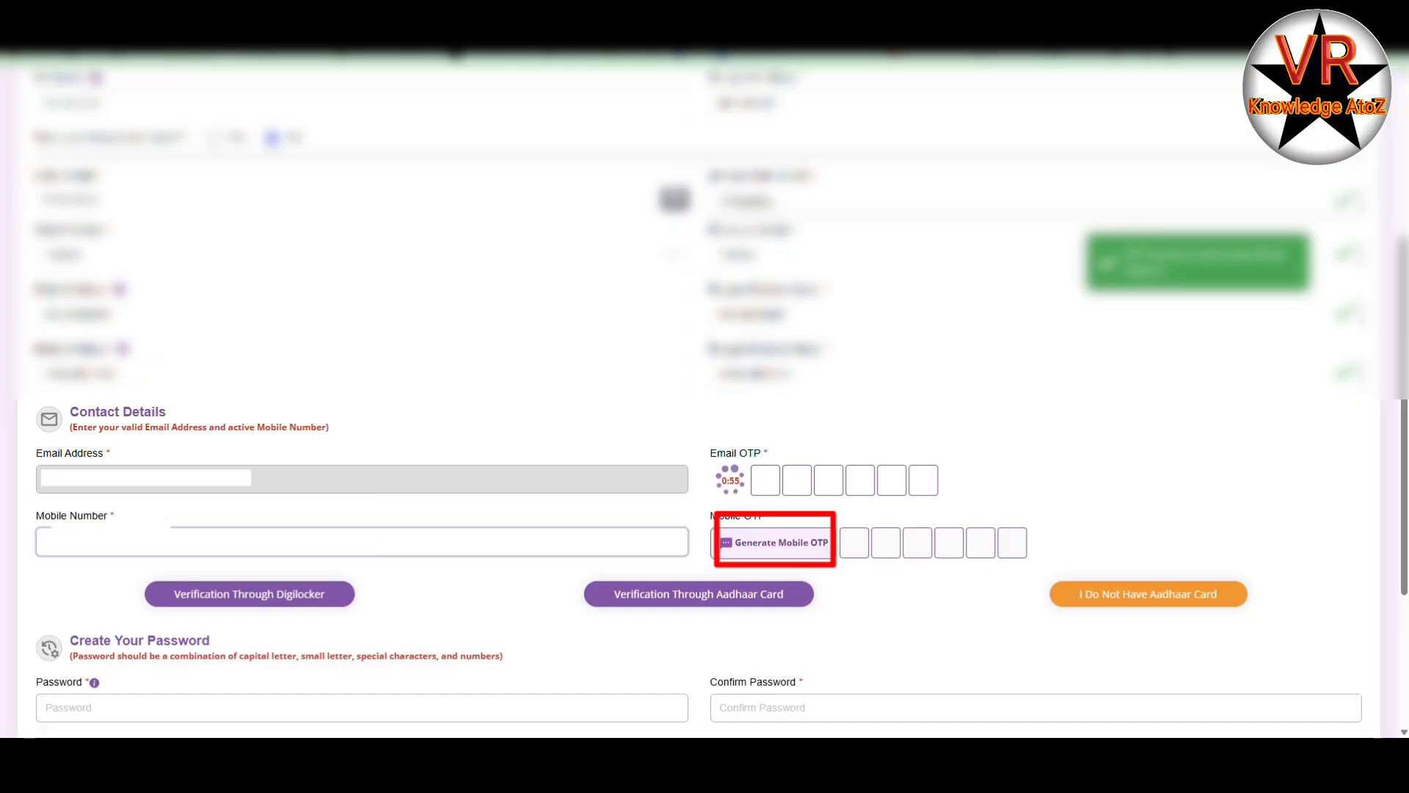
type("9")
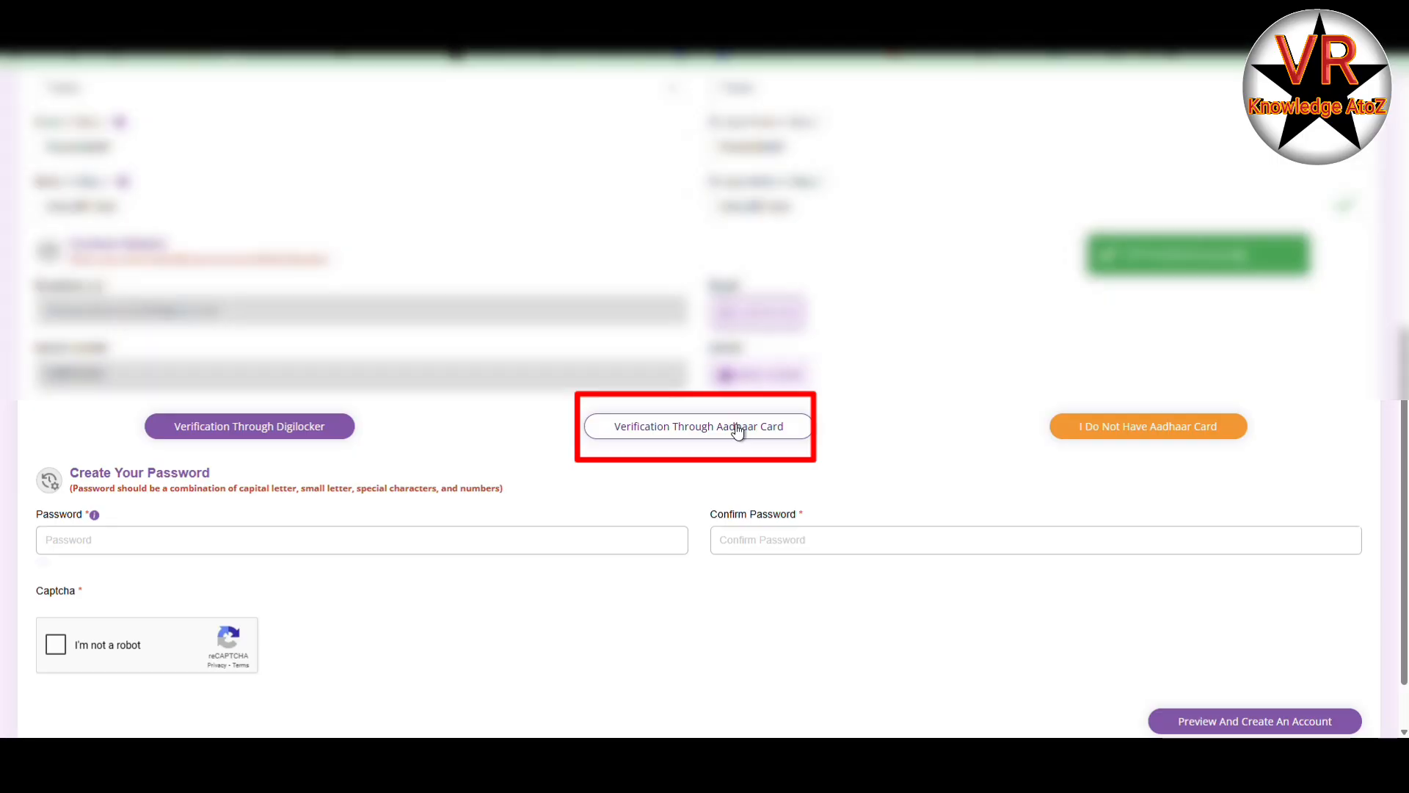
- Choose verification through Aadhaar card and enter the Aadhaar number and its verification details
left_click(737, 431)
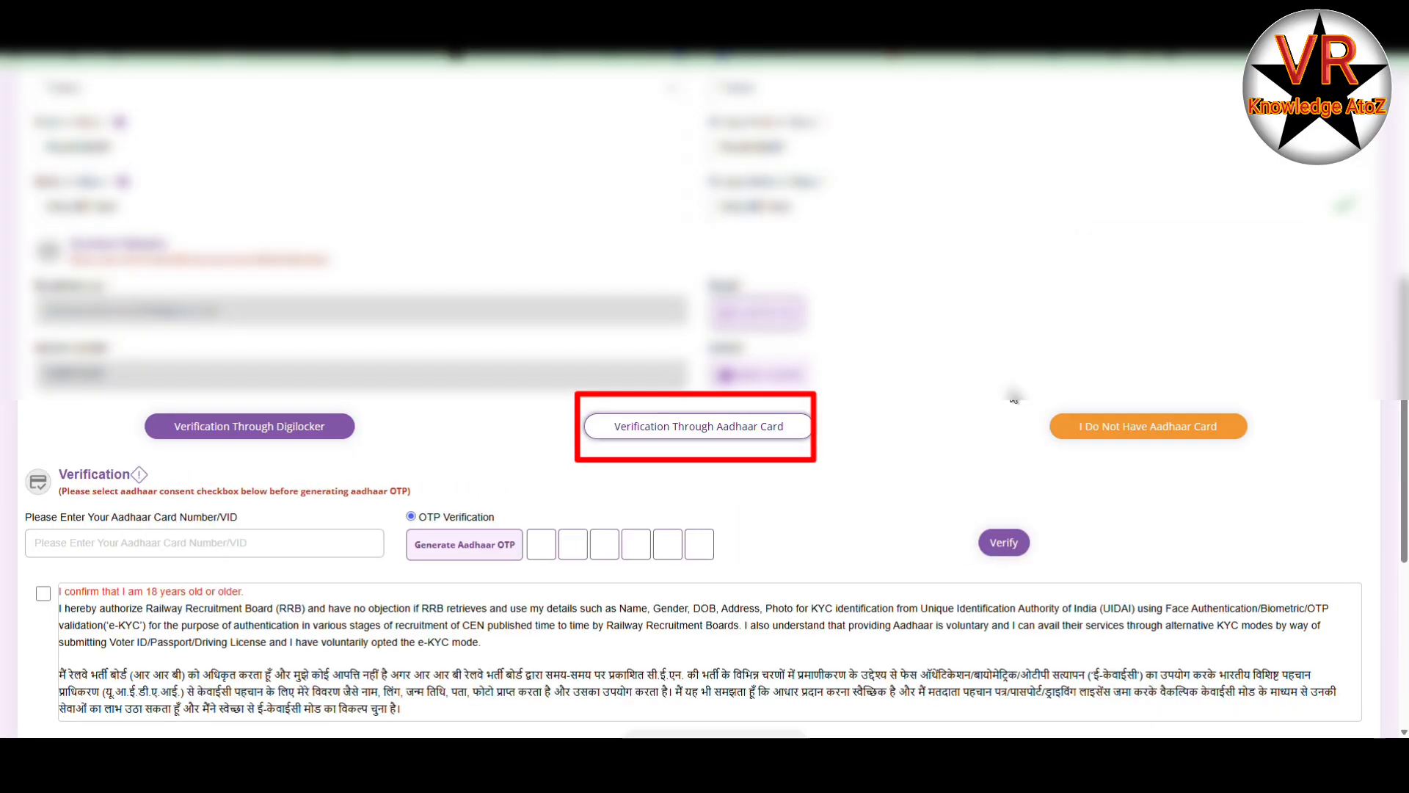
scroll(1014, 397, "down", 2)
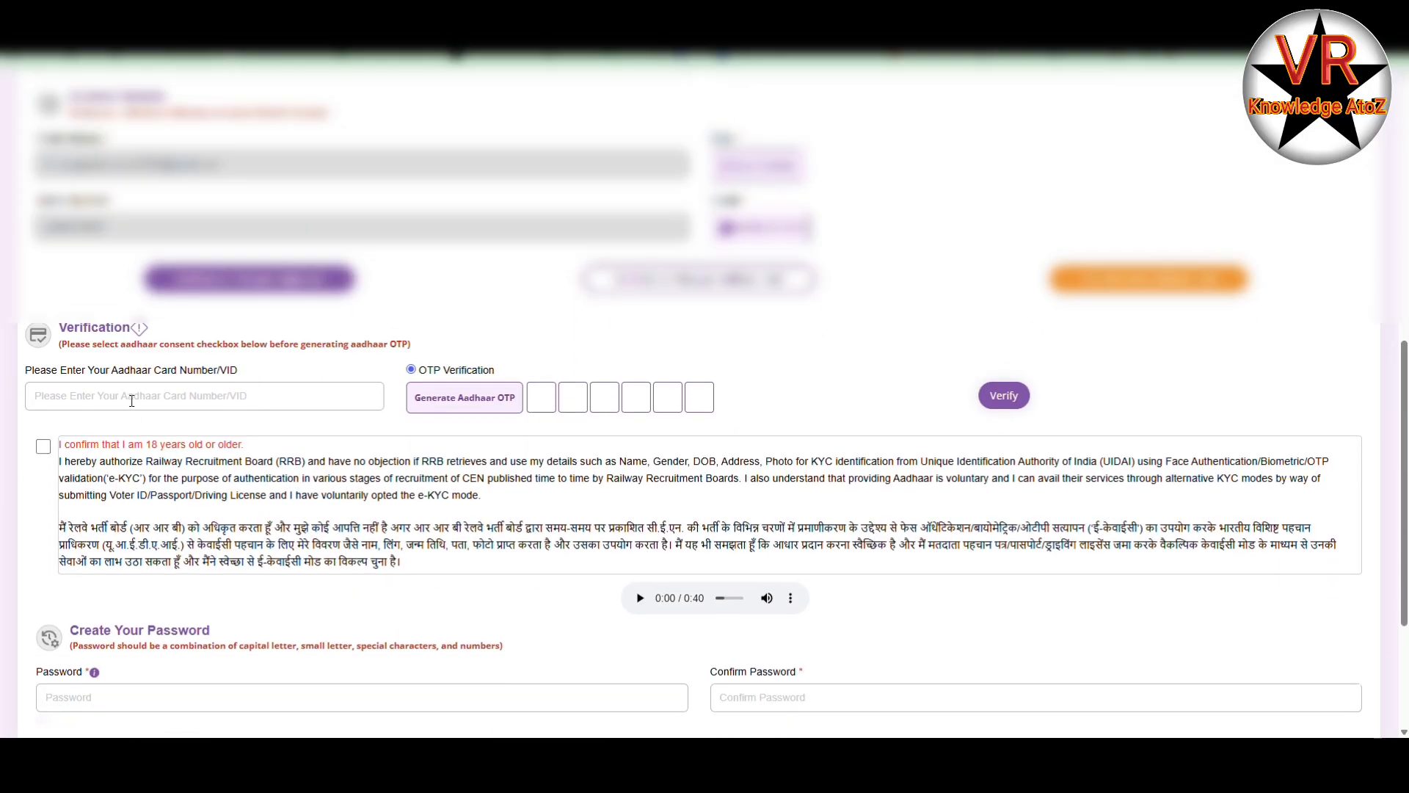
left_click(131, 397)
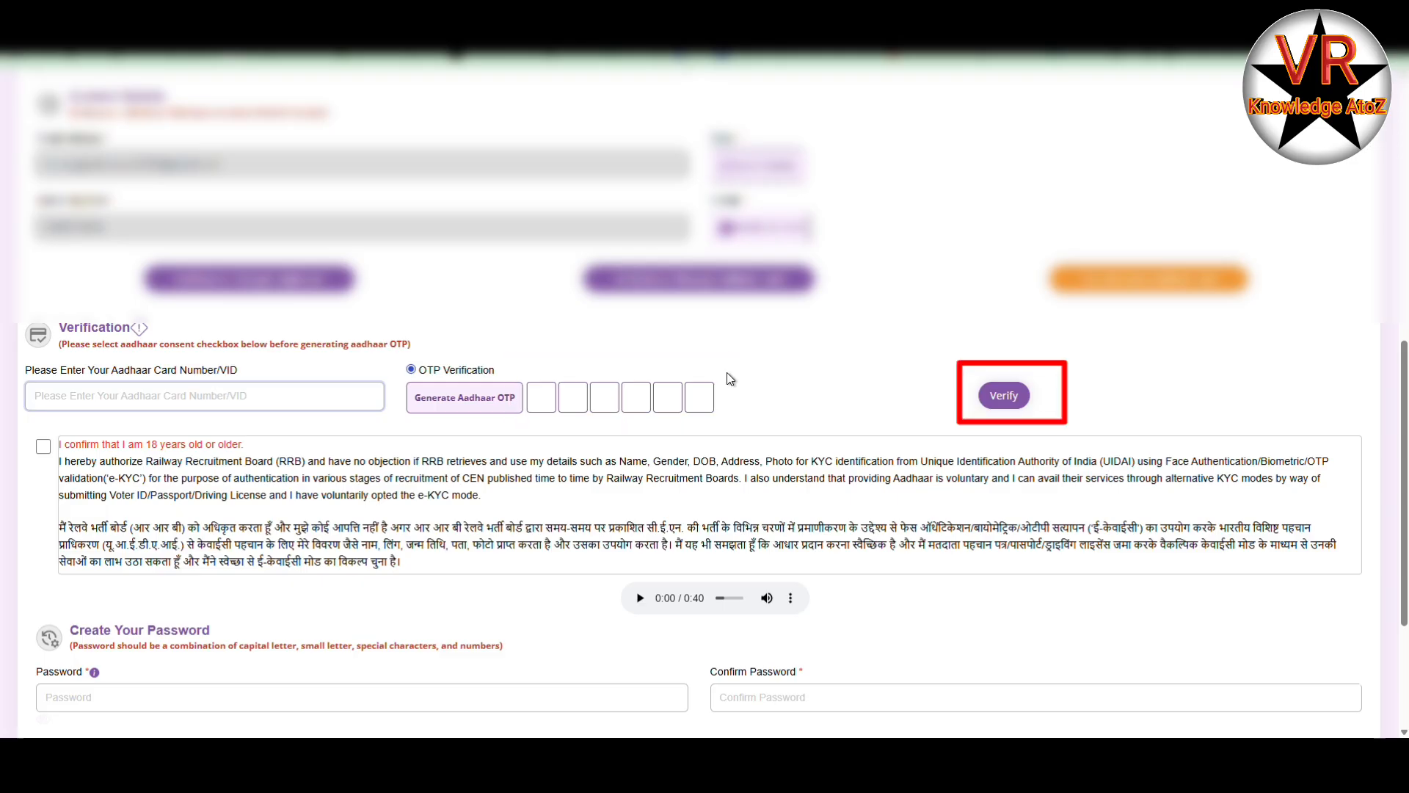
type("****")
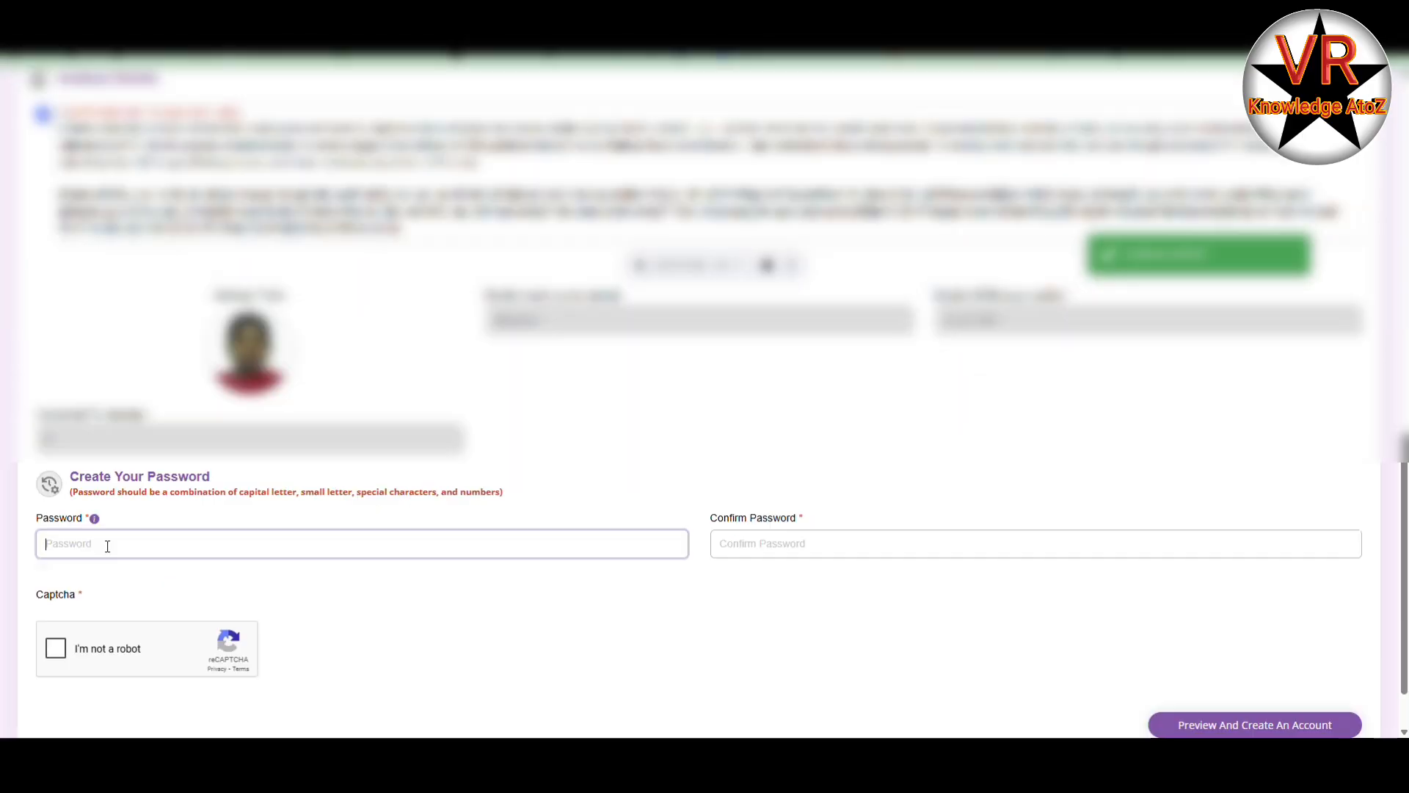
- Enter the new account password and repeat it in the Confirm Password field
type("****")
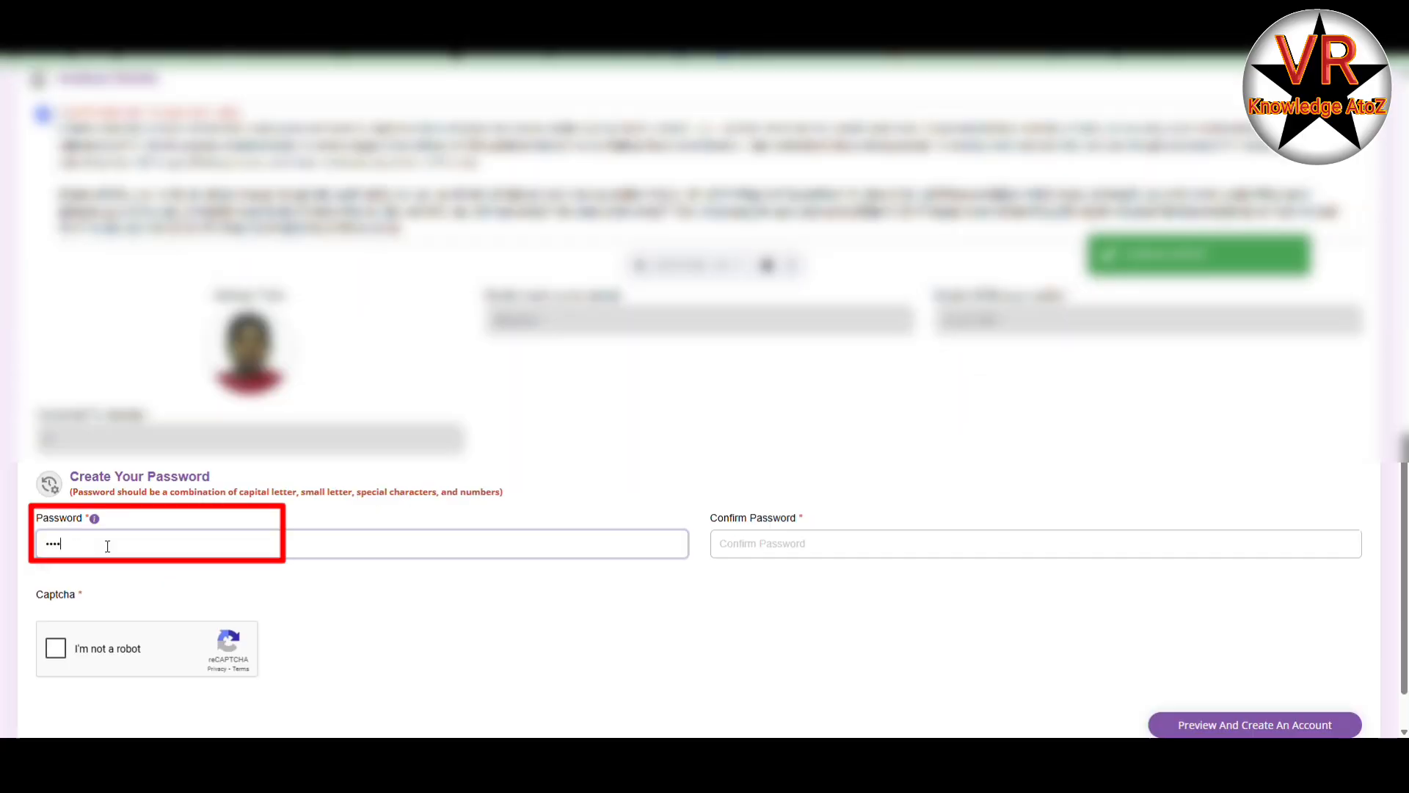
type("*****")
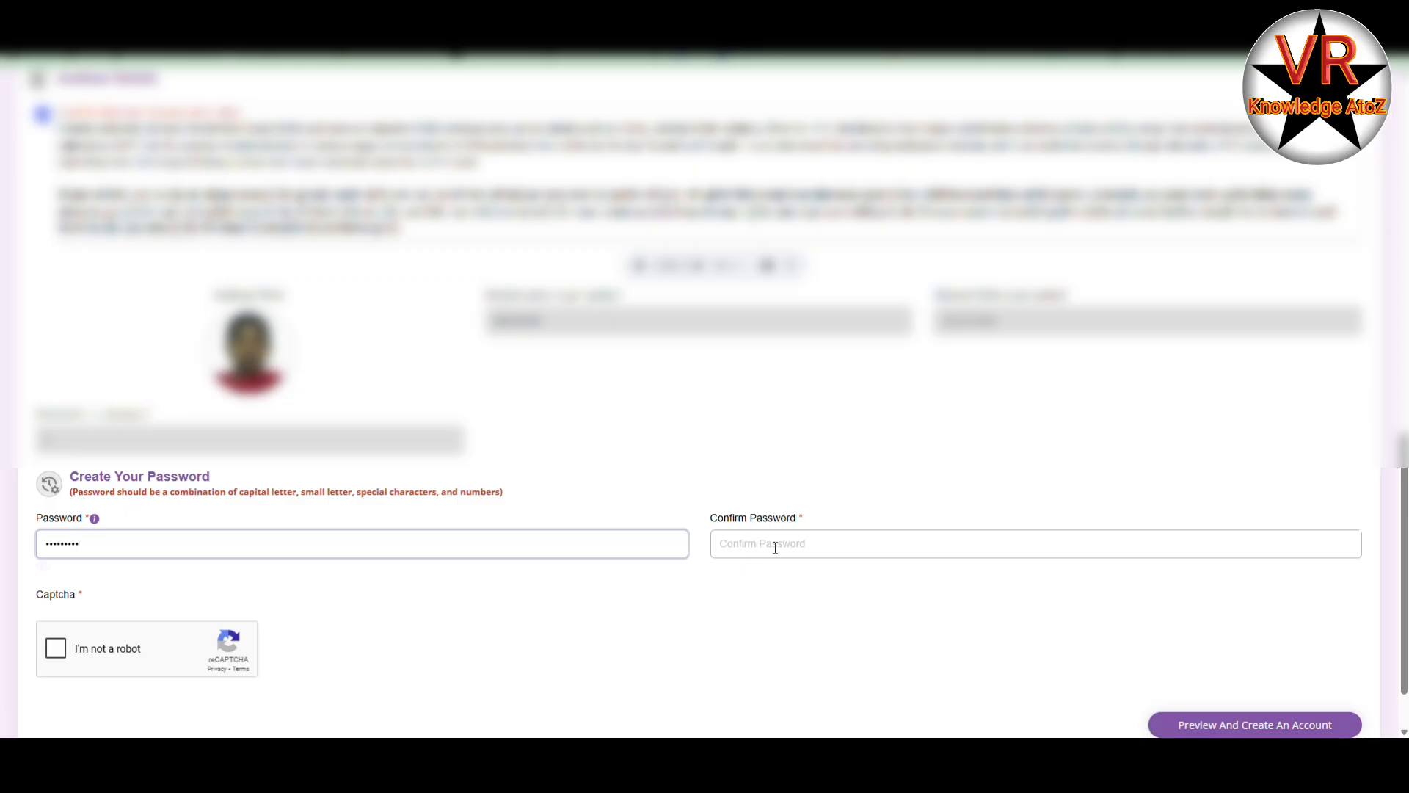
left_click(774, 545)
type("****")
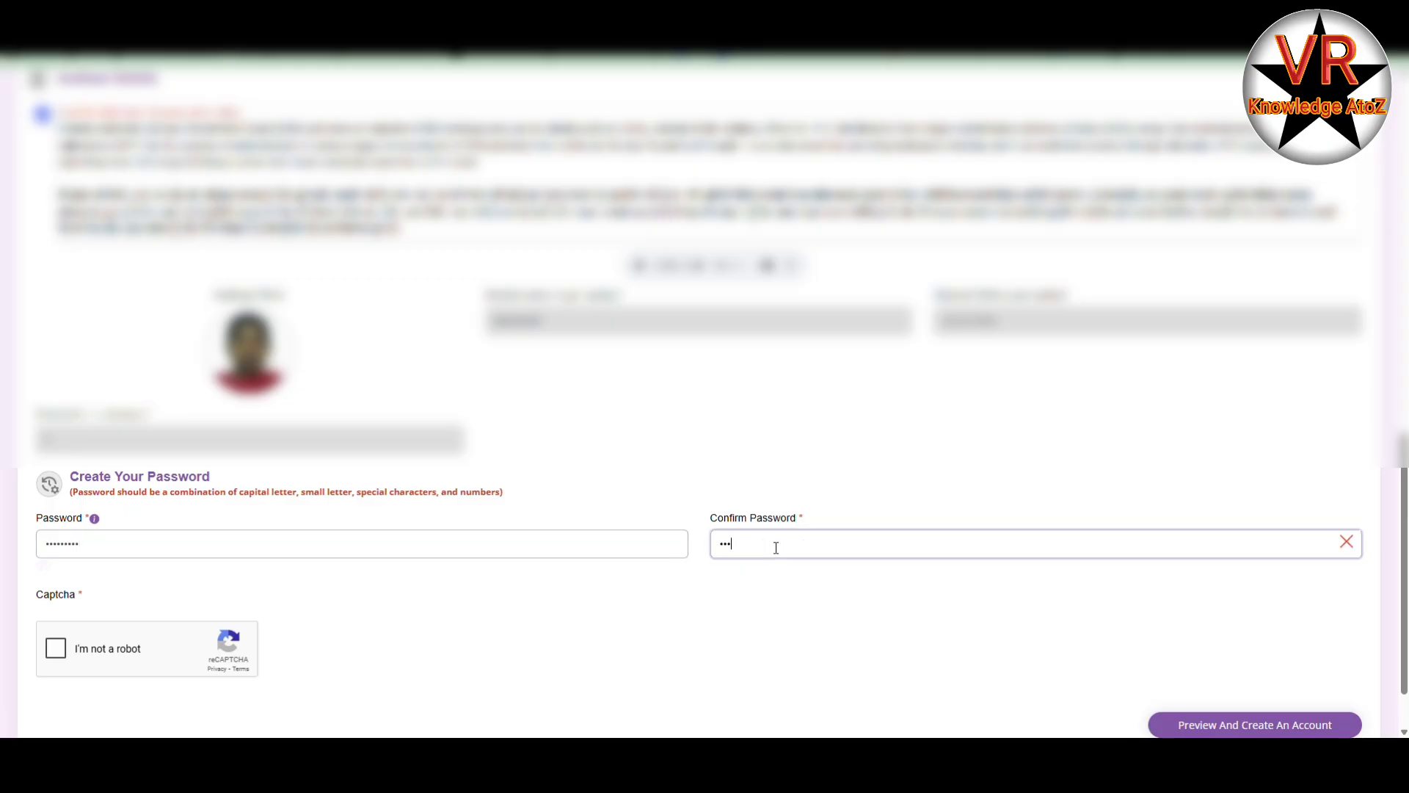
type("*****")
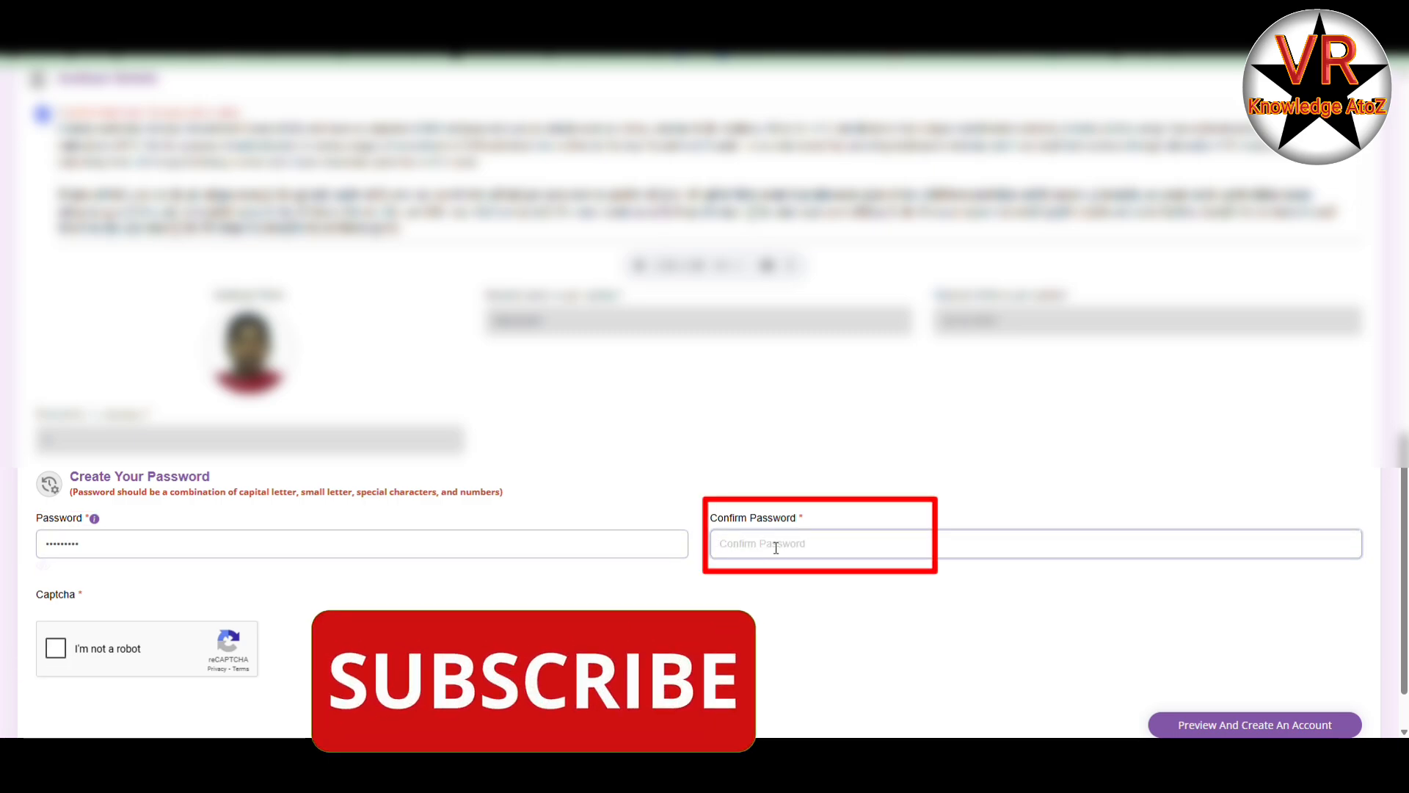
type("*********")
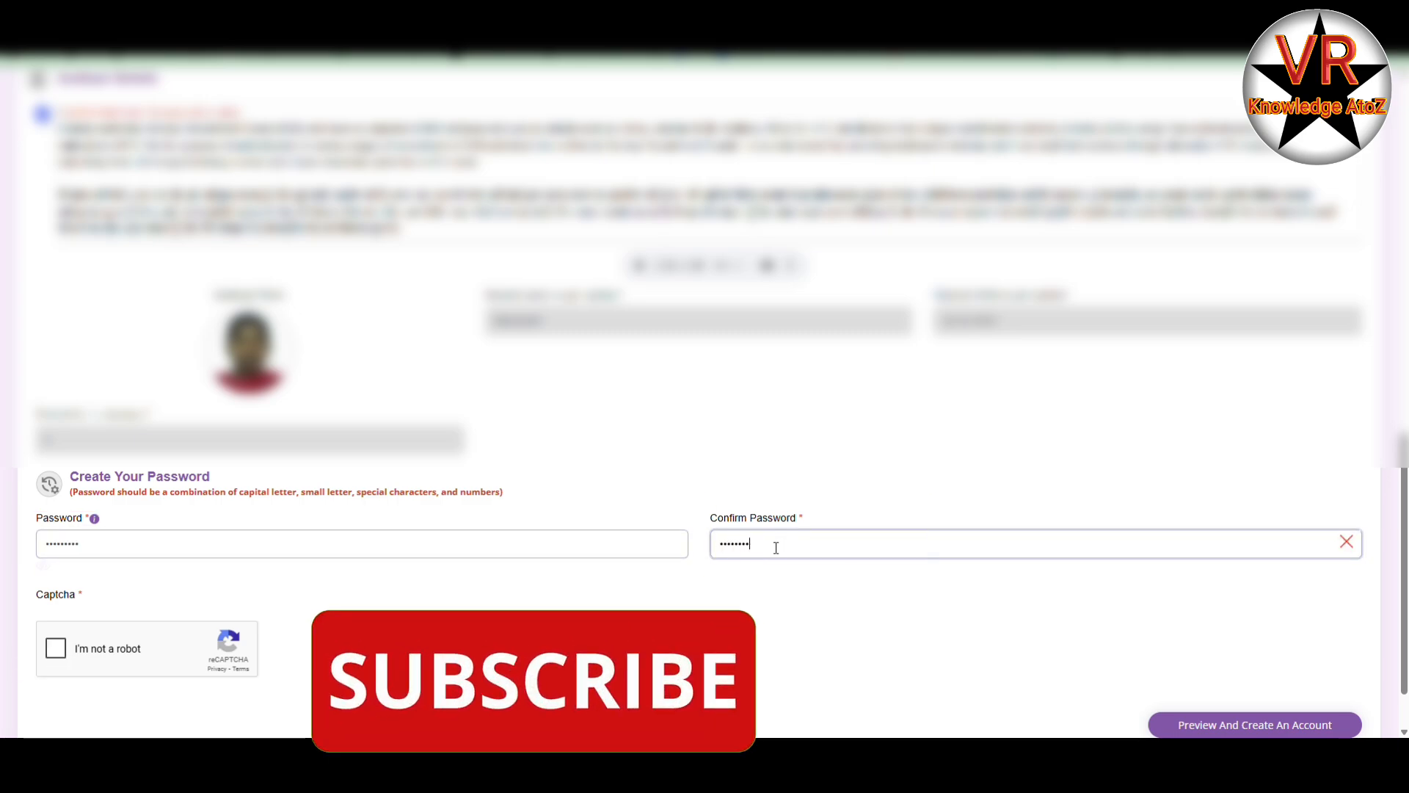
left_click(773, 544)
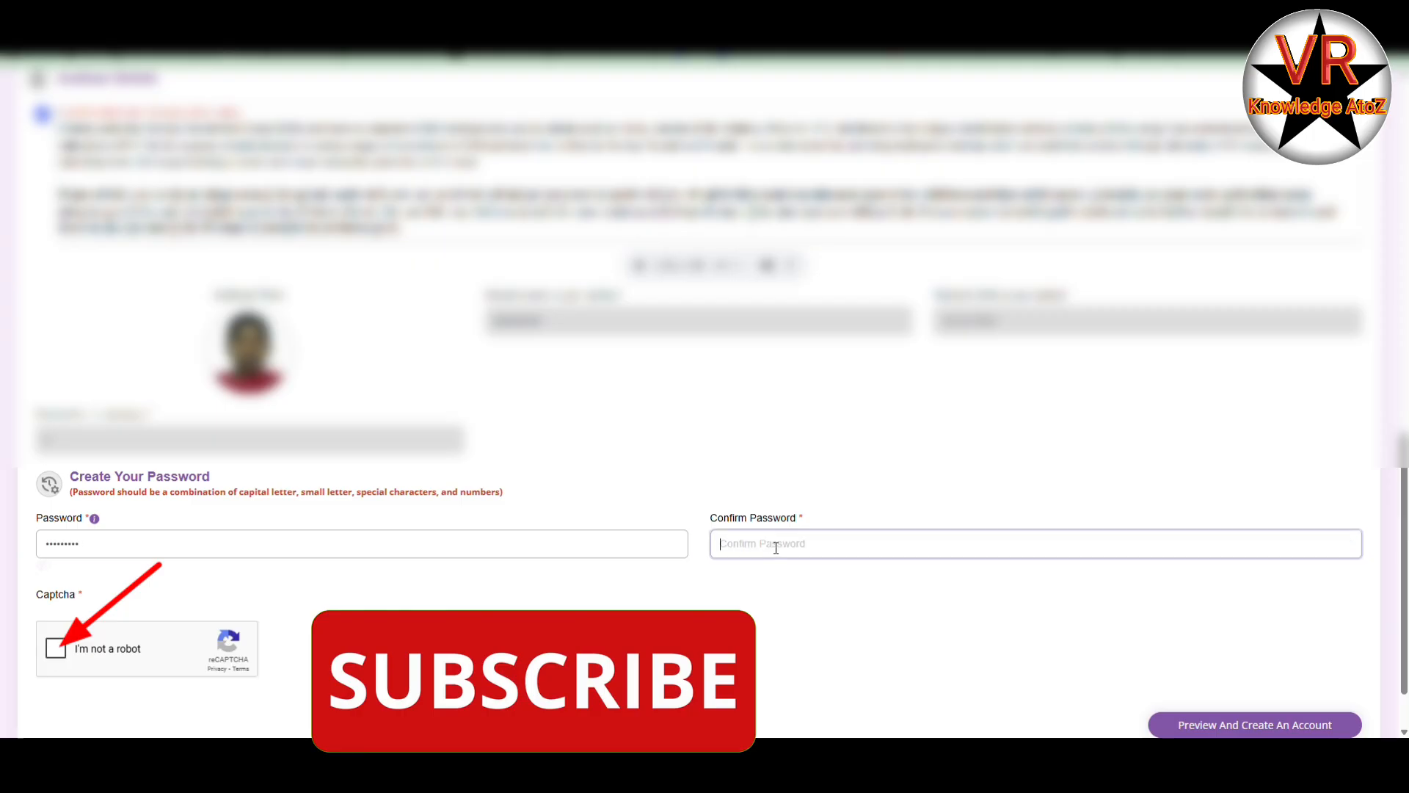
type("*********")
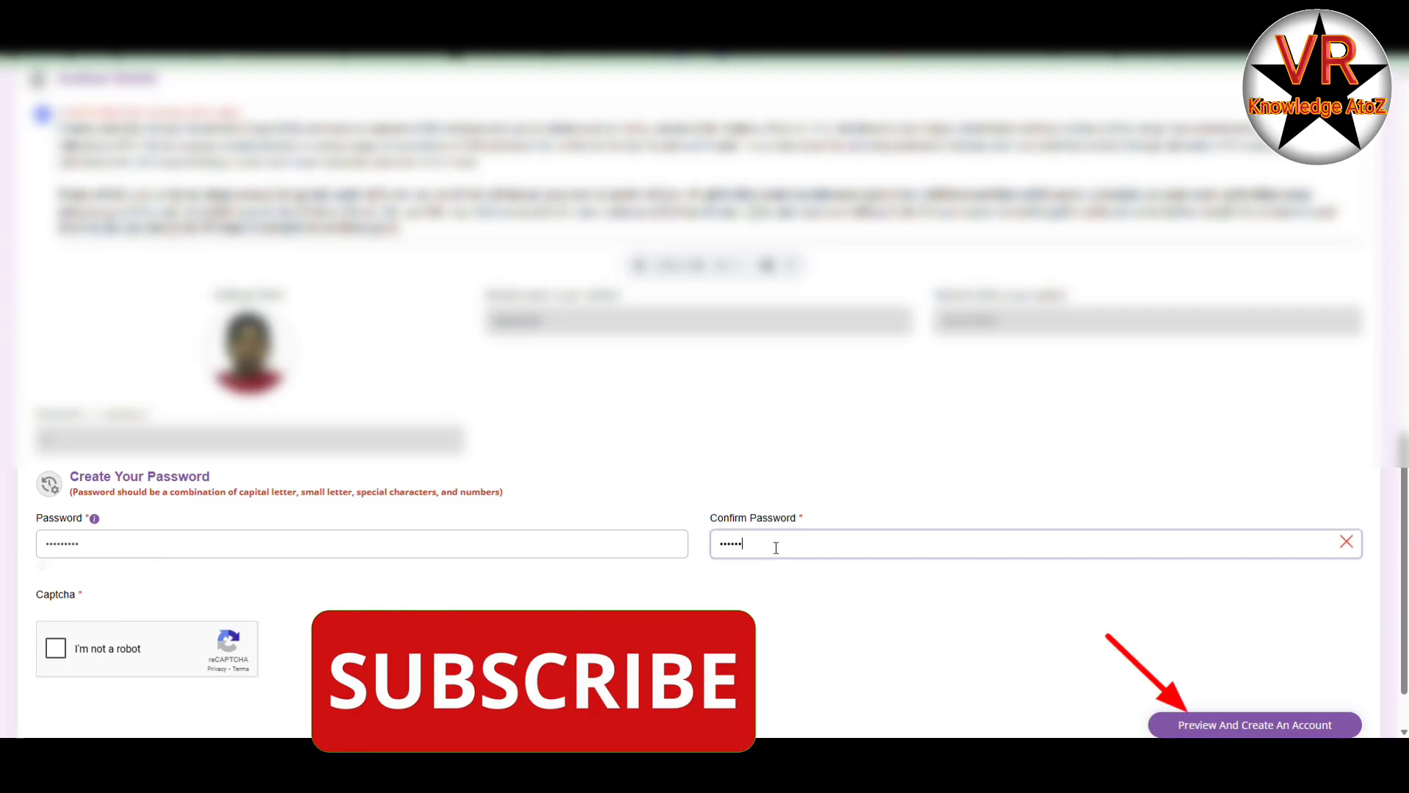
- Complete the reCAPTCHA check and bring up the preview of the account details
left_click(56, 647)
scroll(1320, 627, "down", 1)
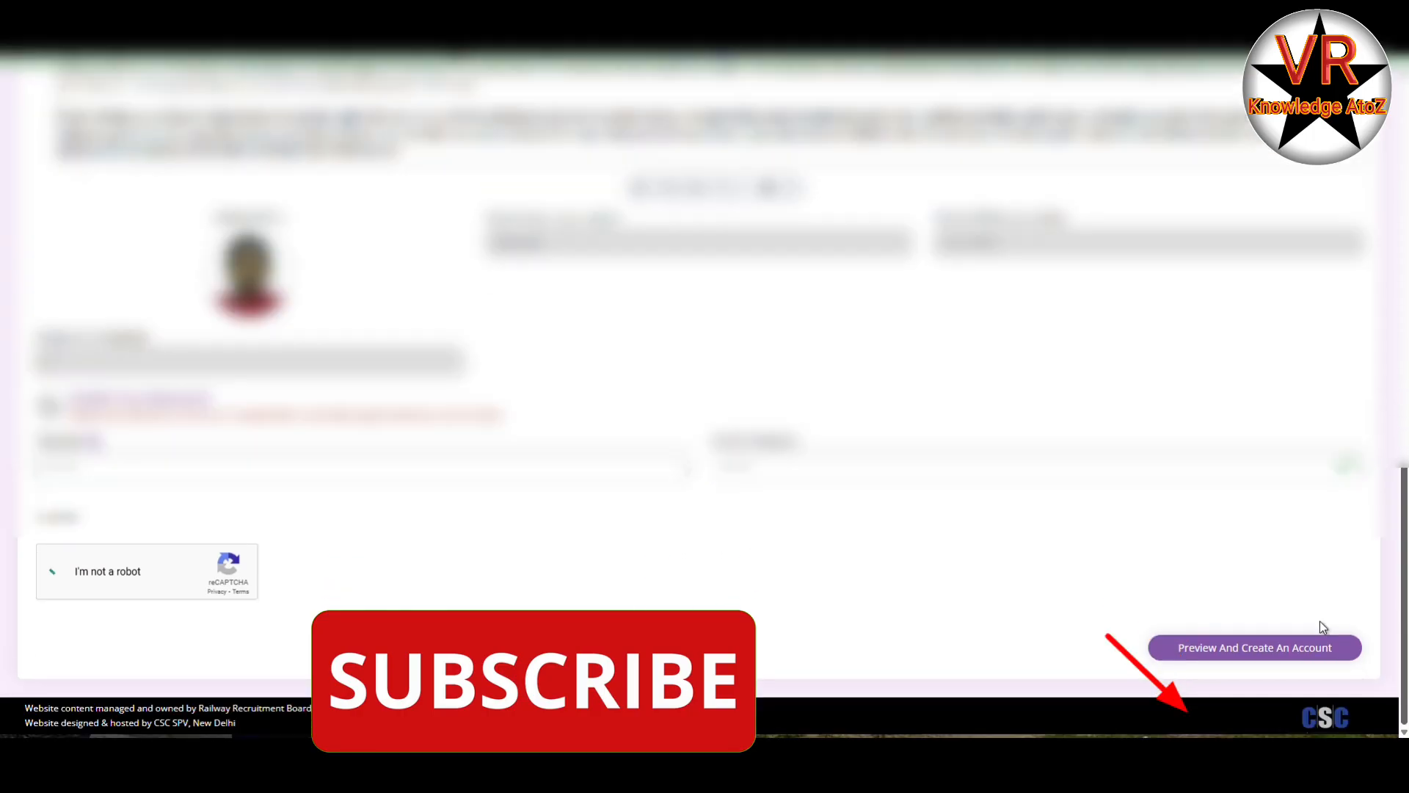
left_click(1257, 650)
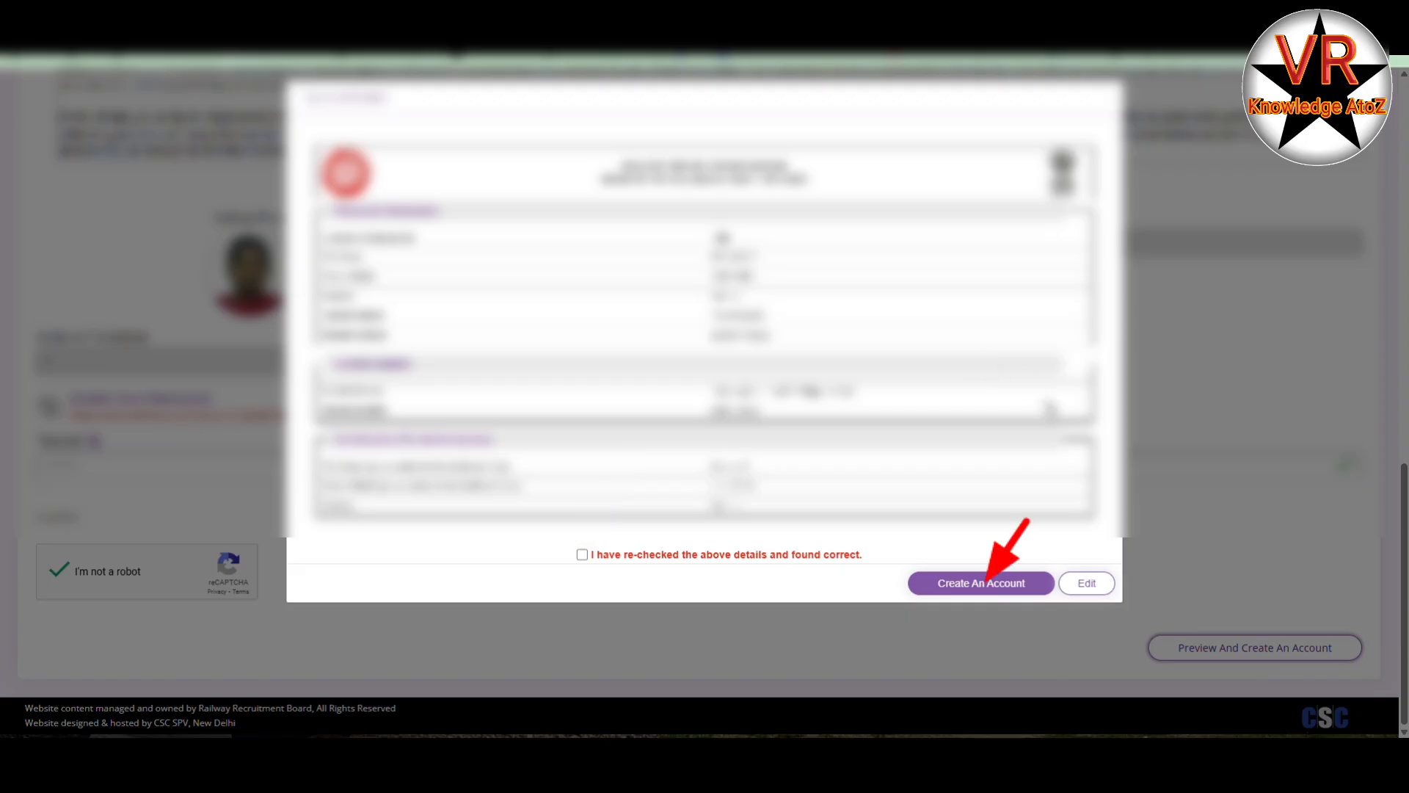
- Declare the previewed details re-checked and correct, create the account and acknowledge the information message
left_click(582, 554)
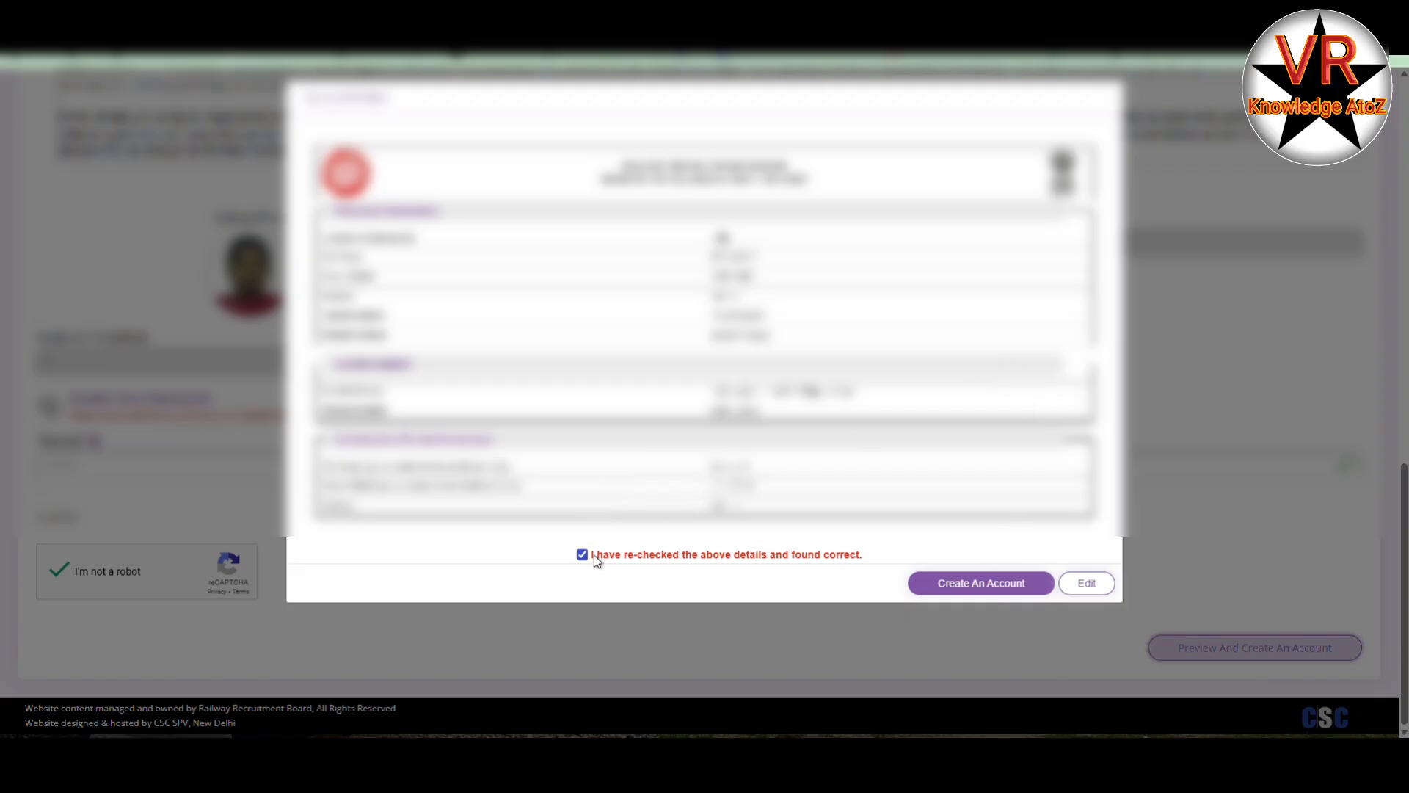
left_click(981, 583)
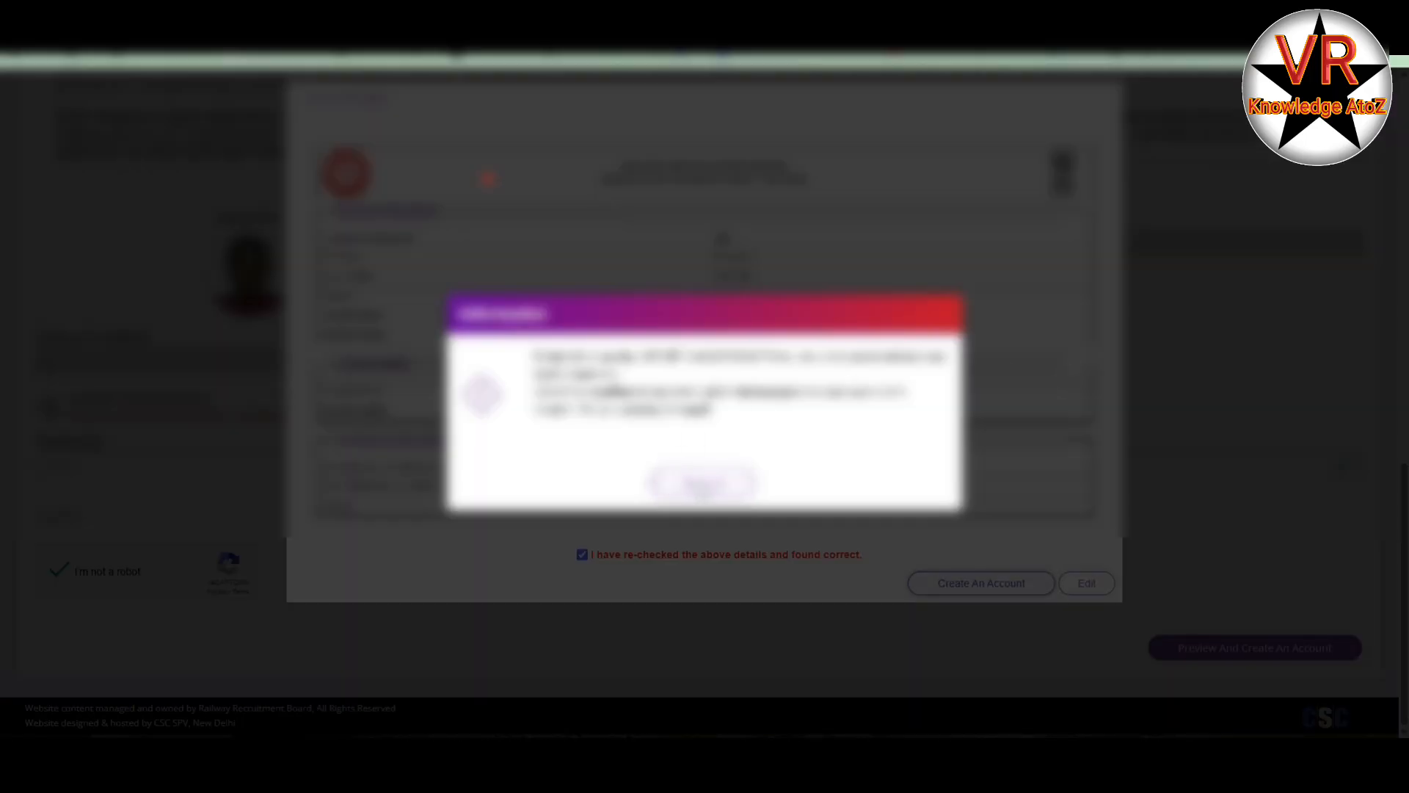
left_click(702, 481)
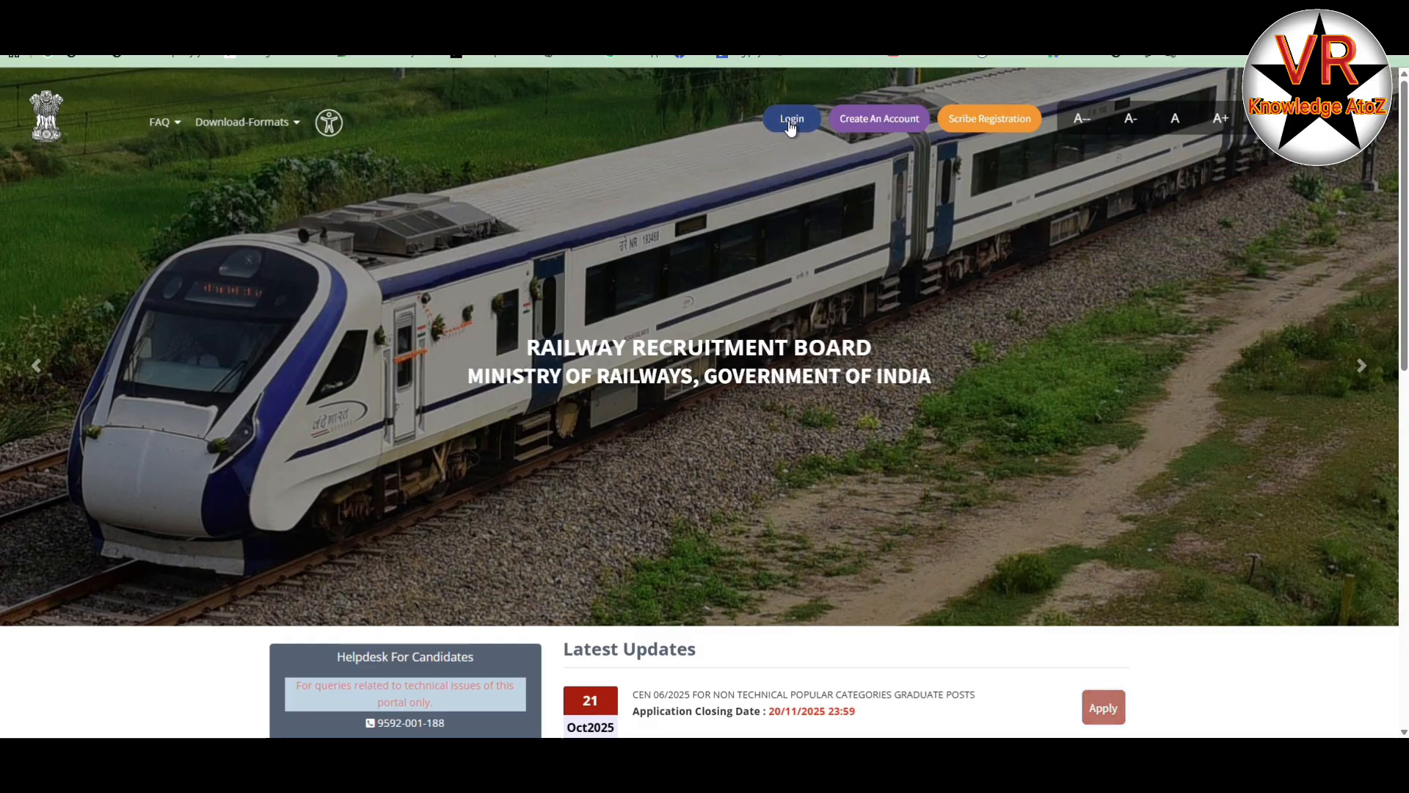
- Sign in to the RRB account with the Aadhaar login method, filling in the masked login number
left_click(791, 124)
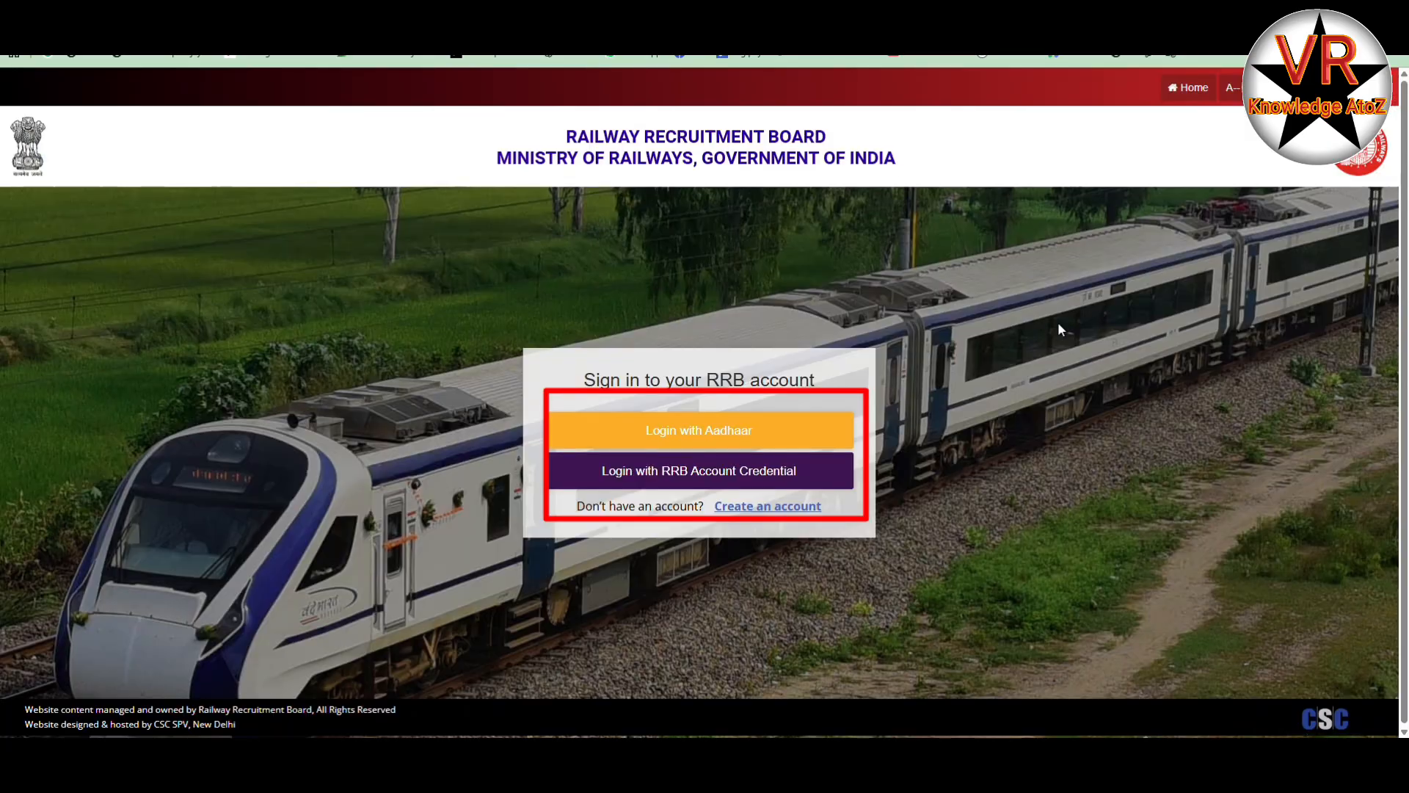
left_click(729, 440)
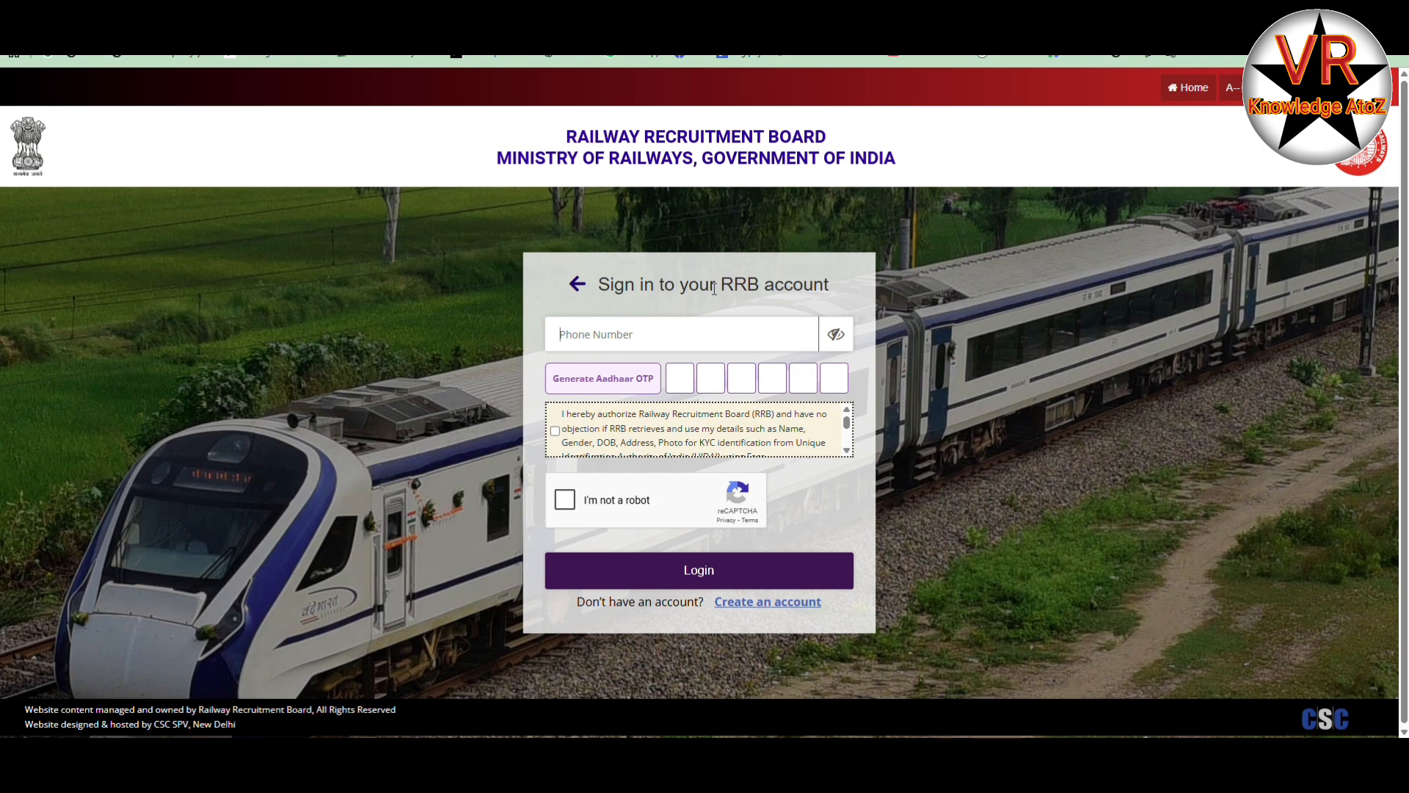
type("•••••")
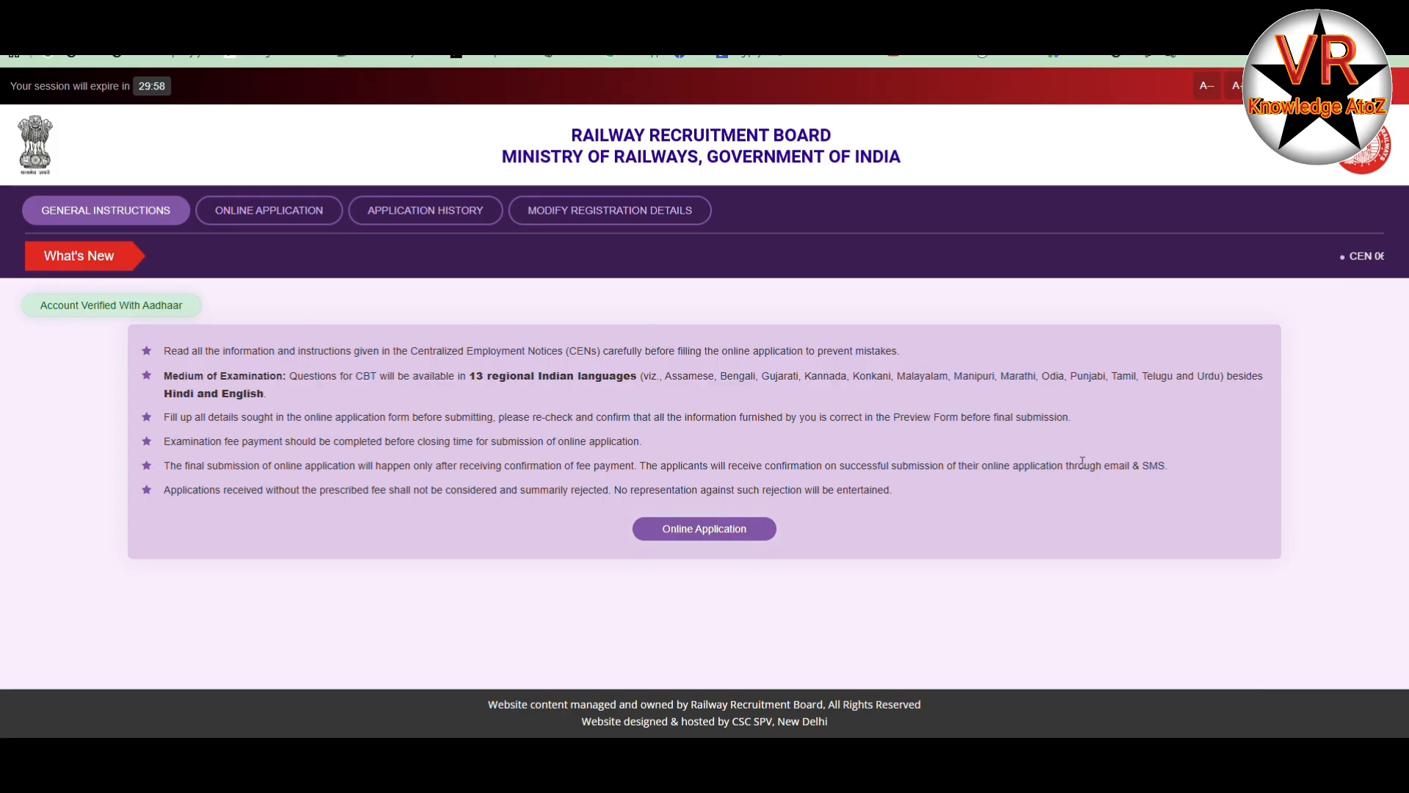
- Start the CEN 06/2025 online application for RRB Chennai, accepting the not-debarred and CEN-read declarations
left_click(736, 527)
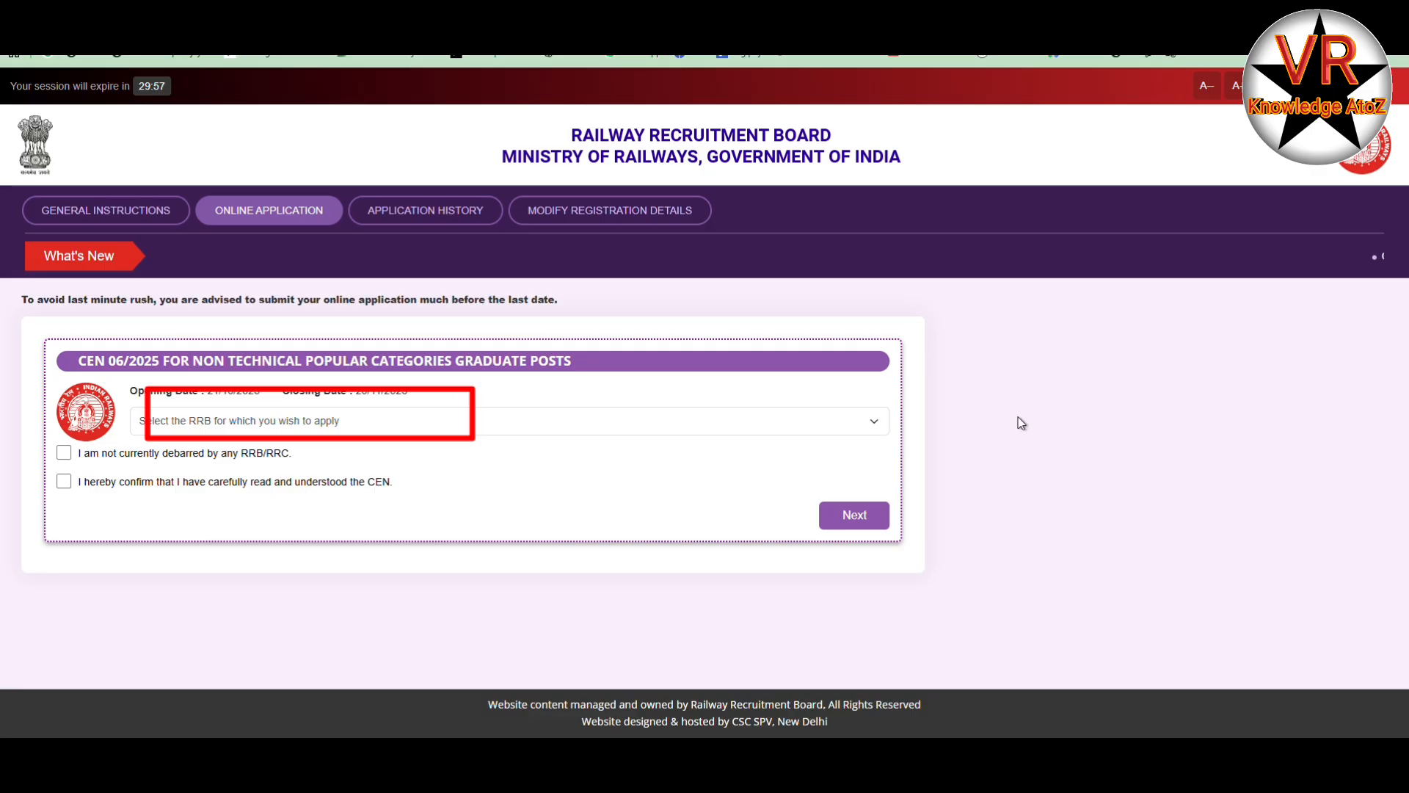
left_click(328, 420)
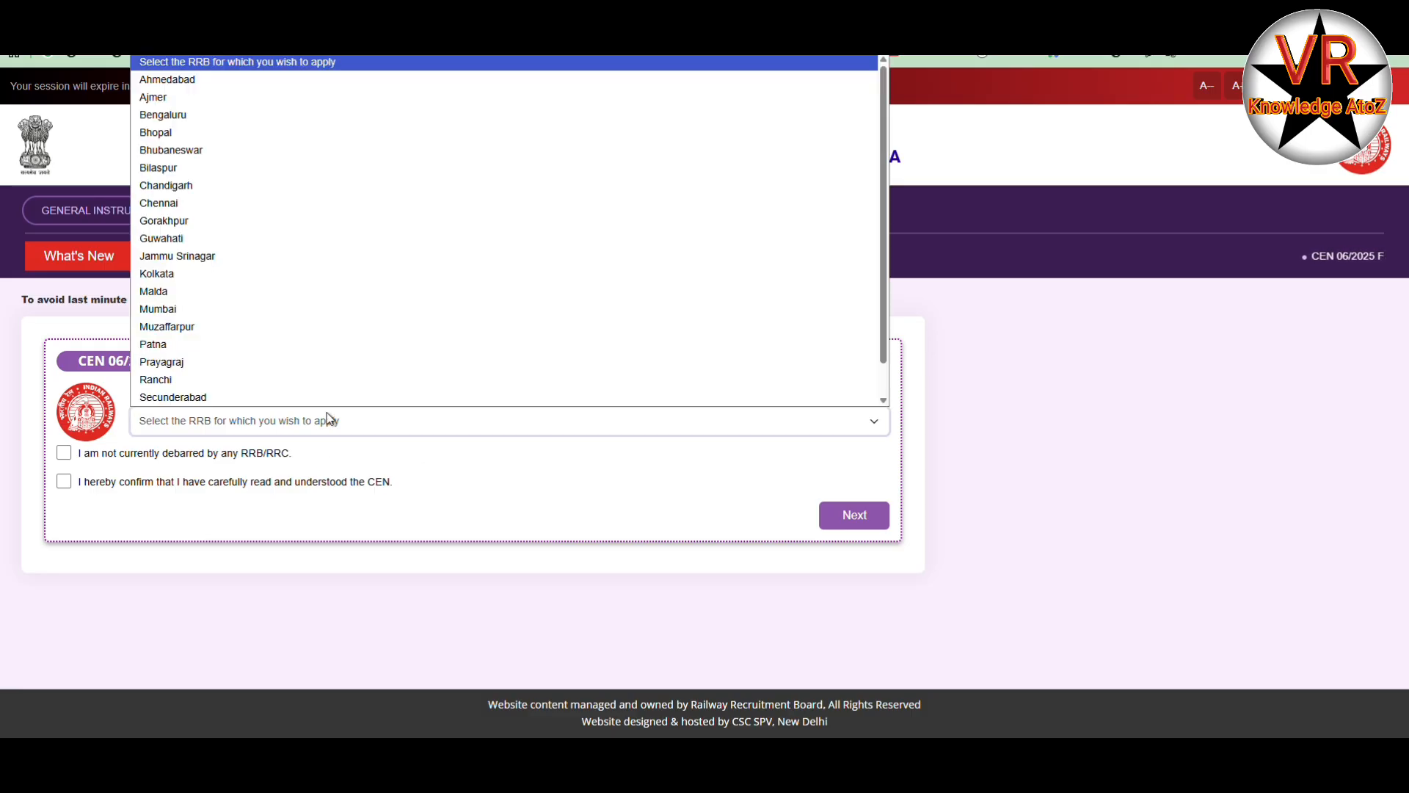
scroll(485, 296, "down", 1)
left_click(356, 208)
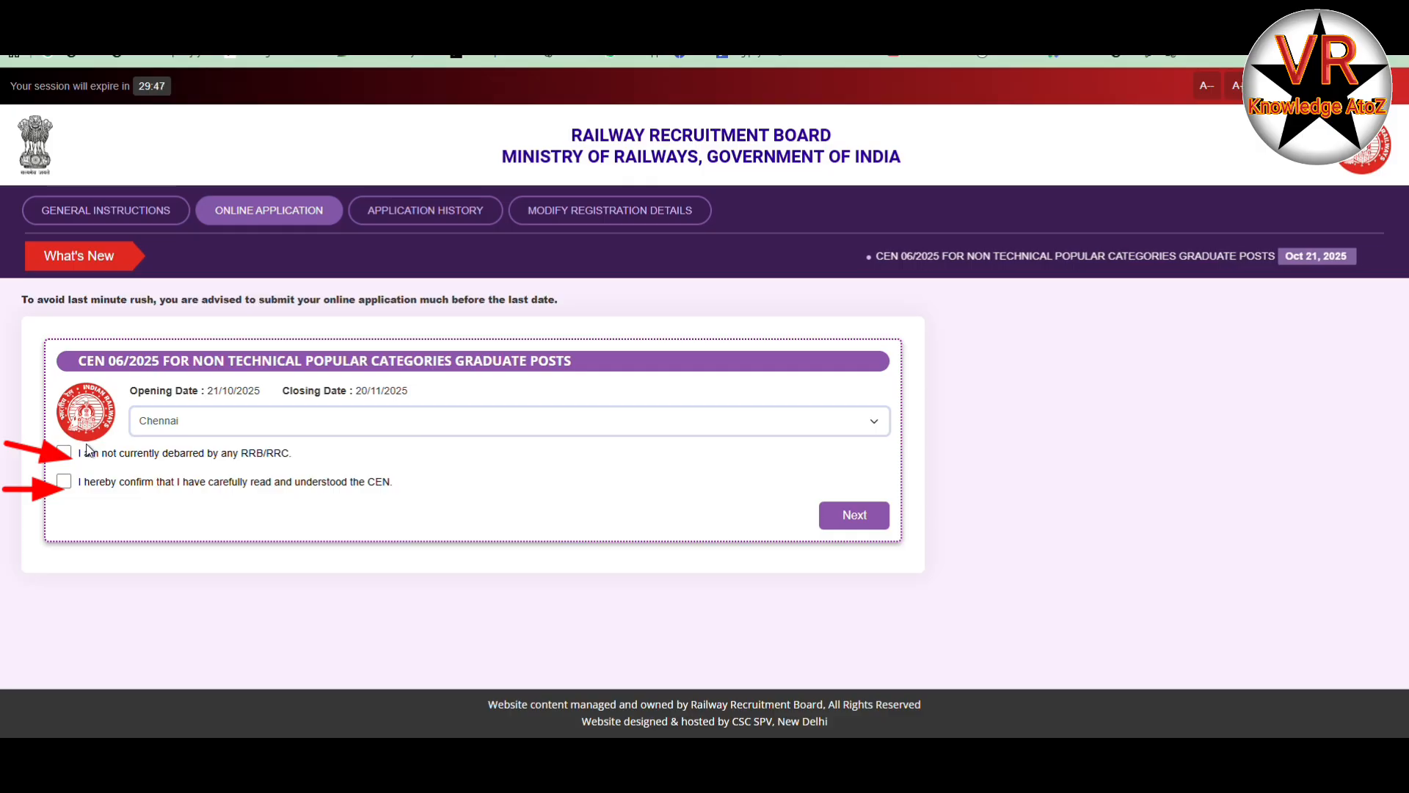
left_click(65, 452)
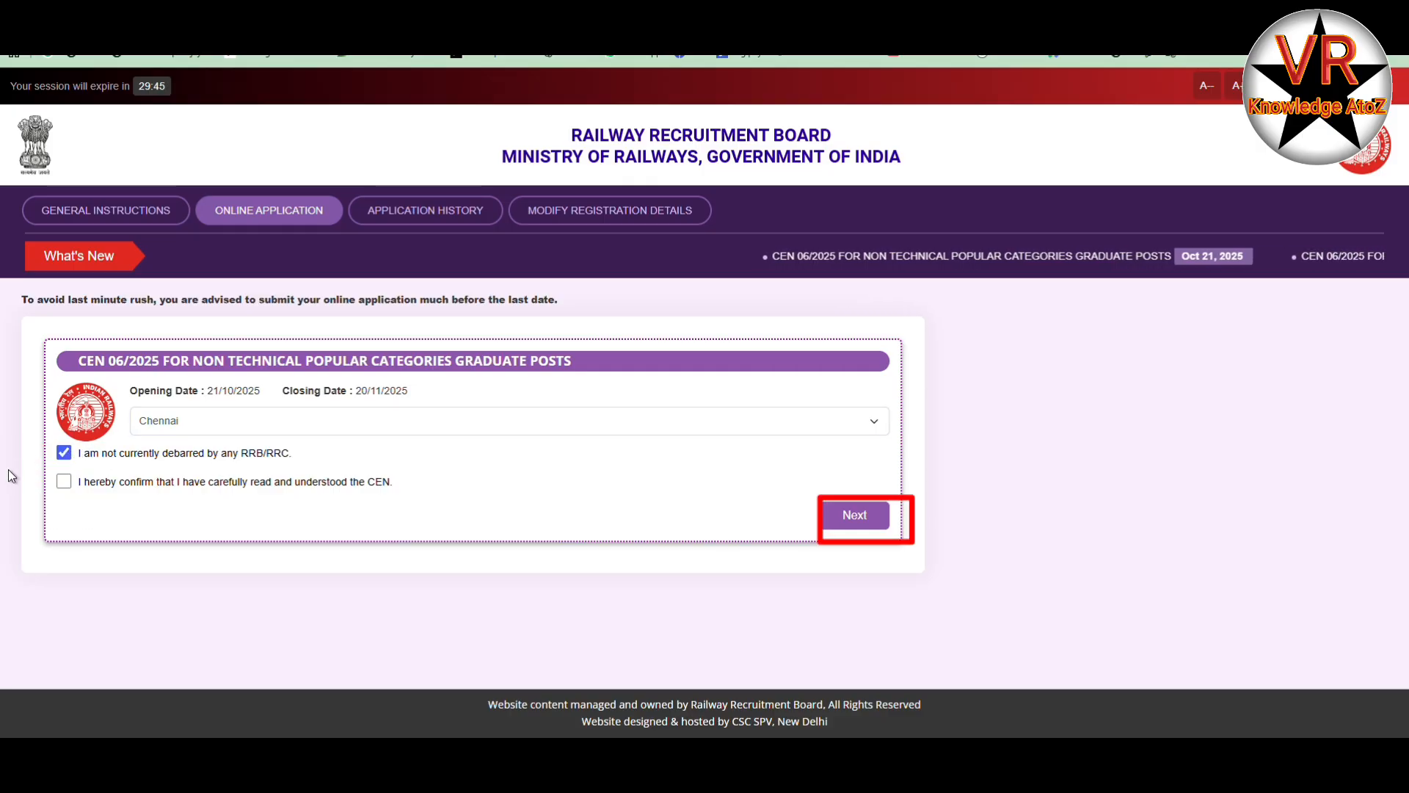
left_click(65, 452)
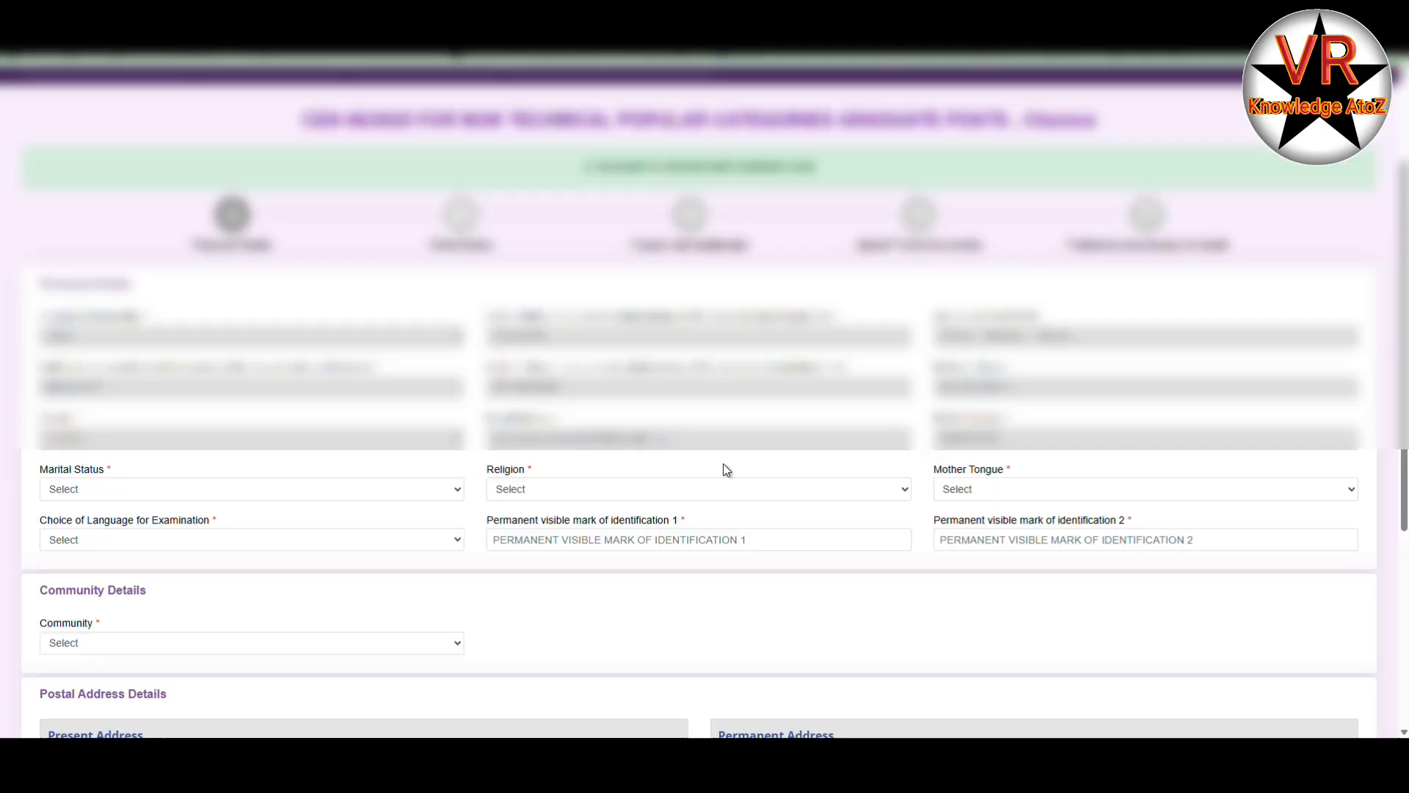
- Set marital status to Unmarried, religion to Hindu, and both mother tongue and examination language to Tamil
left_click(176, 490)
left_click(169, 529)
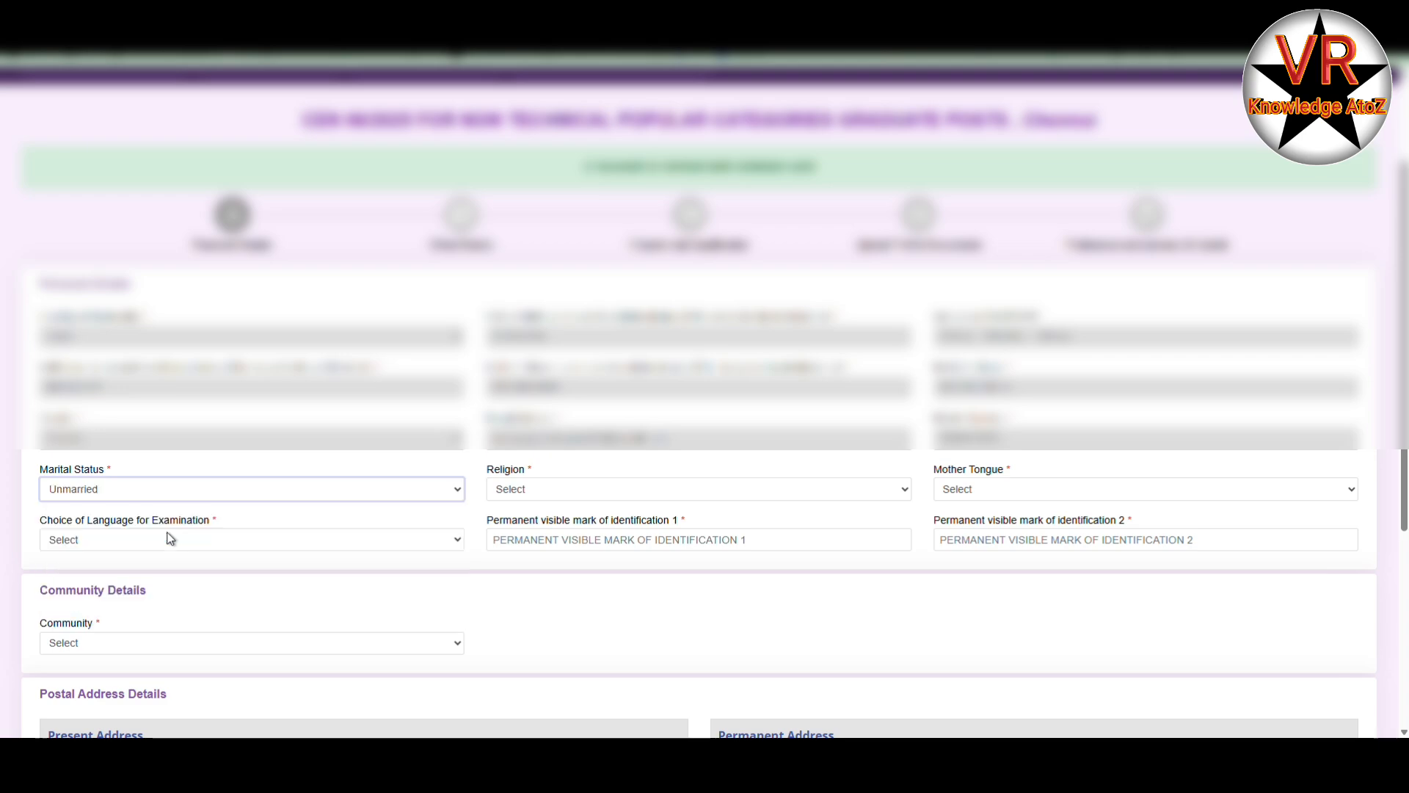
left_click(558, 490)
left_click(564, 529)
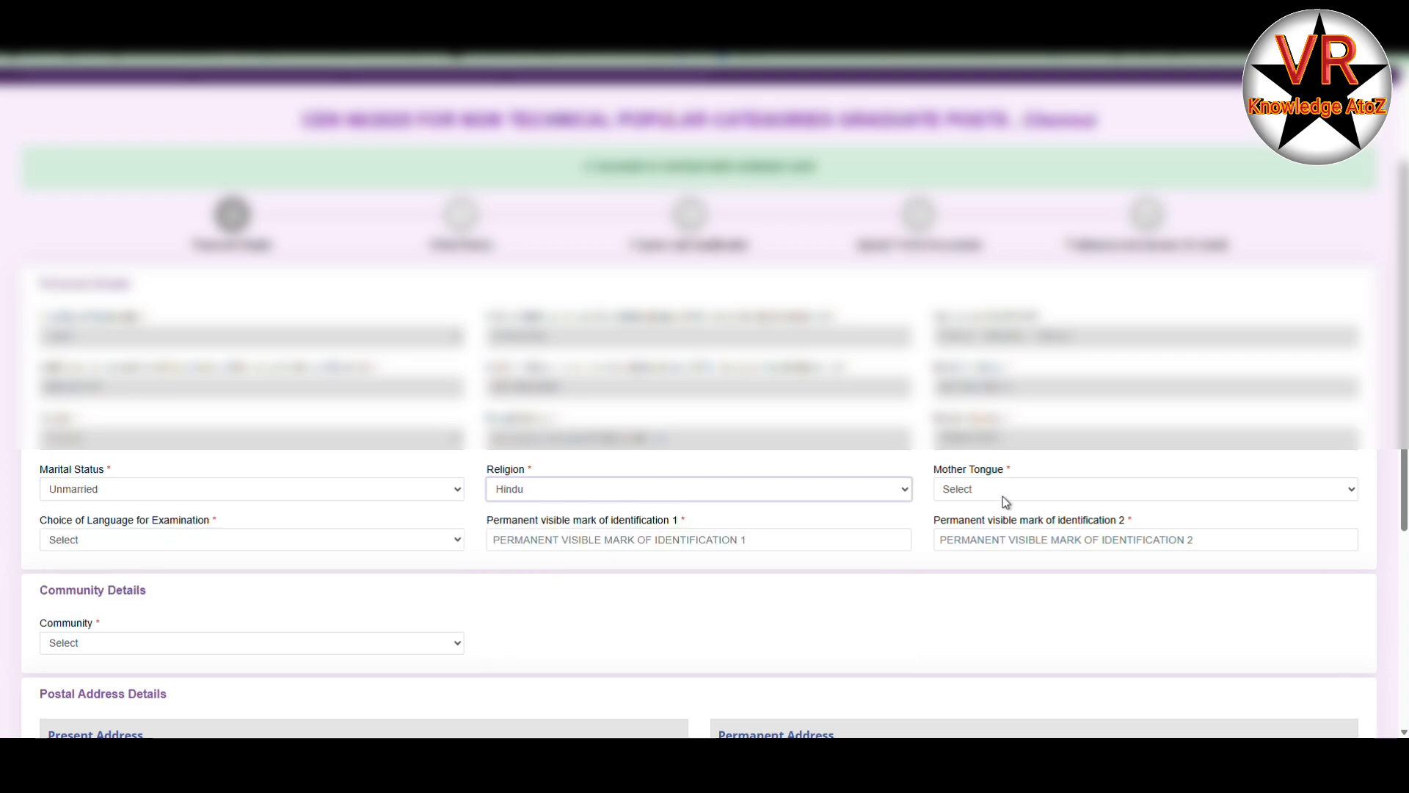
left_click(1005, 492)
left_click(955, 415)
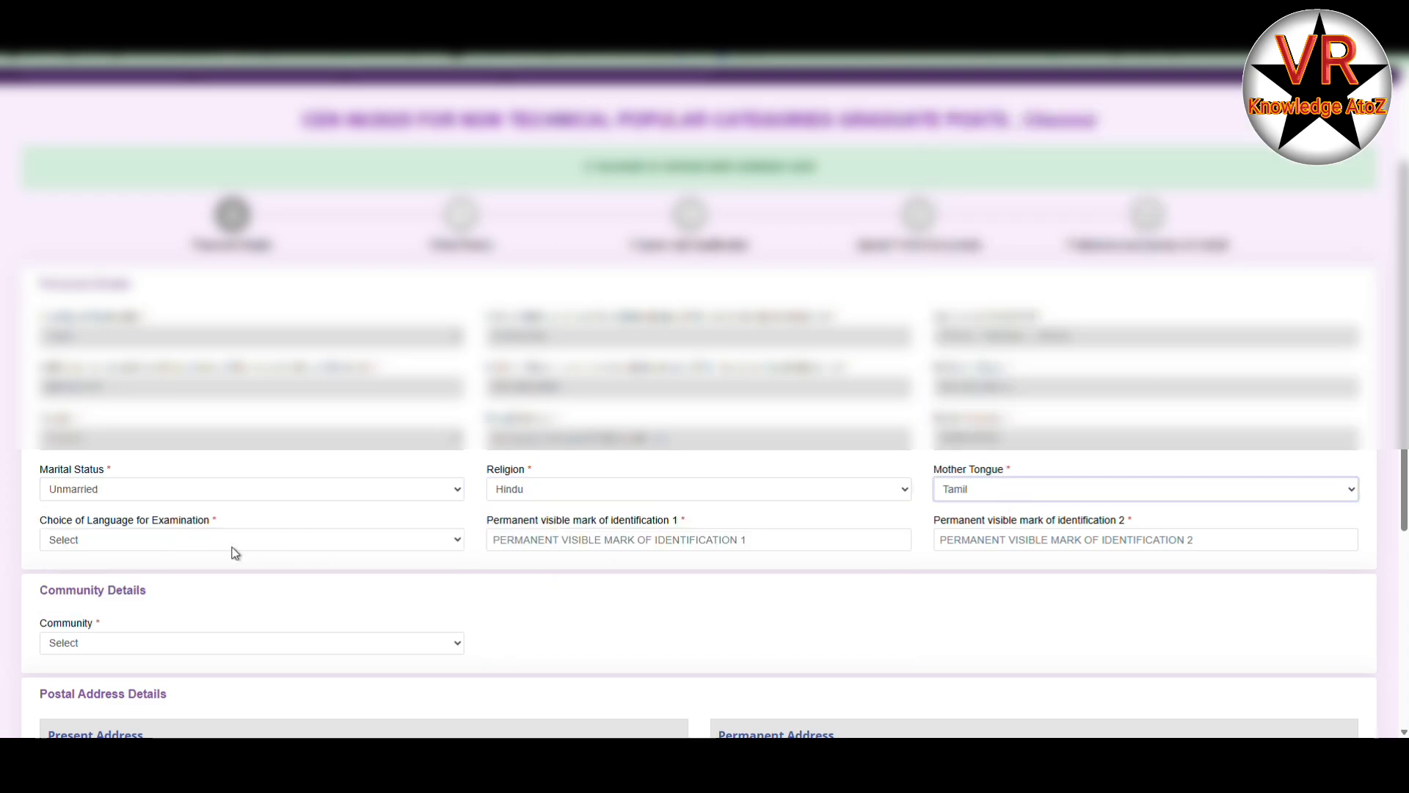
left_click(190, 542)
left_click(173, 488)
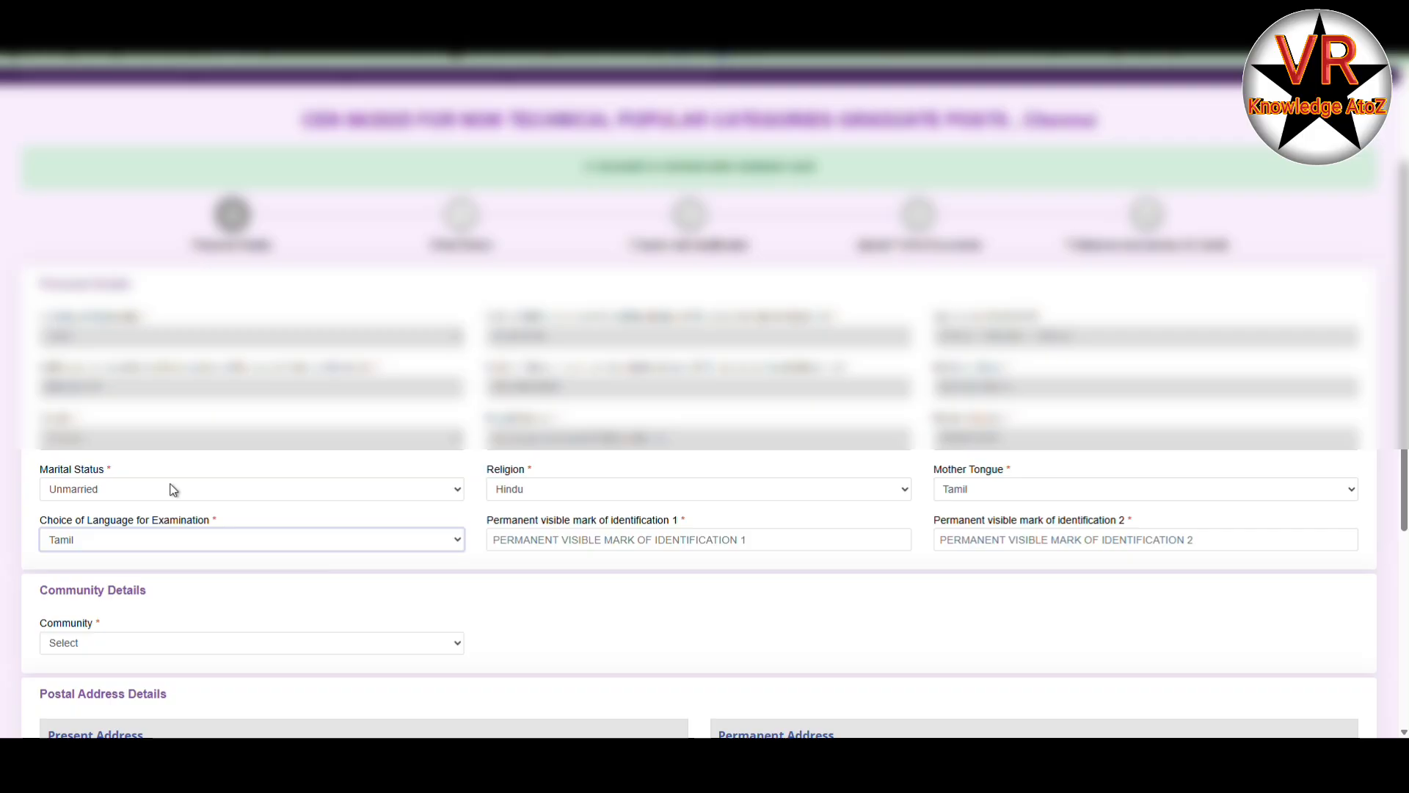
left_click(461, 588)
- Enter "A MOLE ON THE RIGHT SIDE HAND" as the first permanent visible mark of identification
left_click(573, 540)
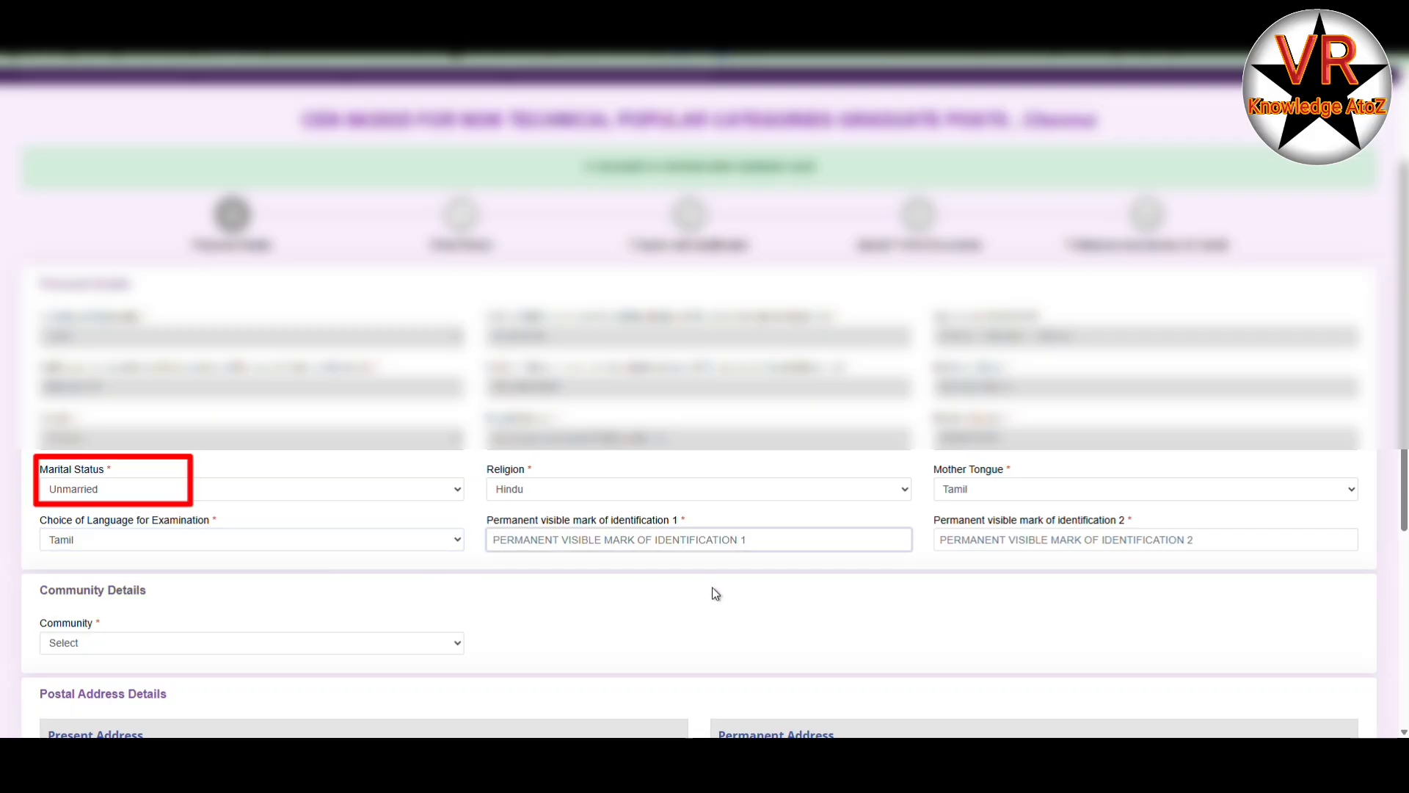
type("A")
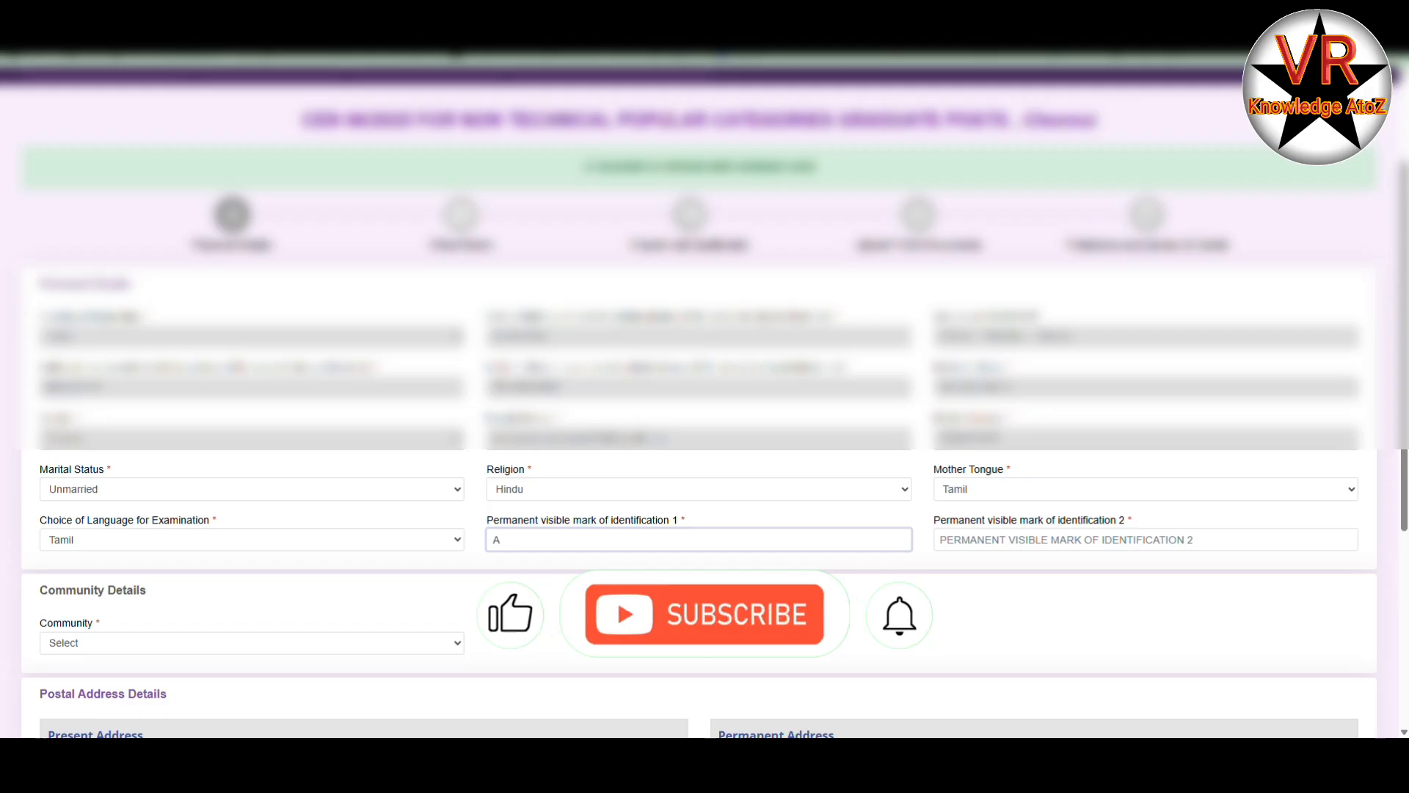
type(" M")
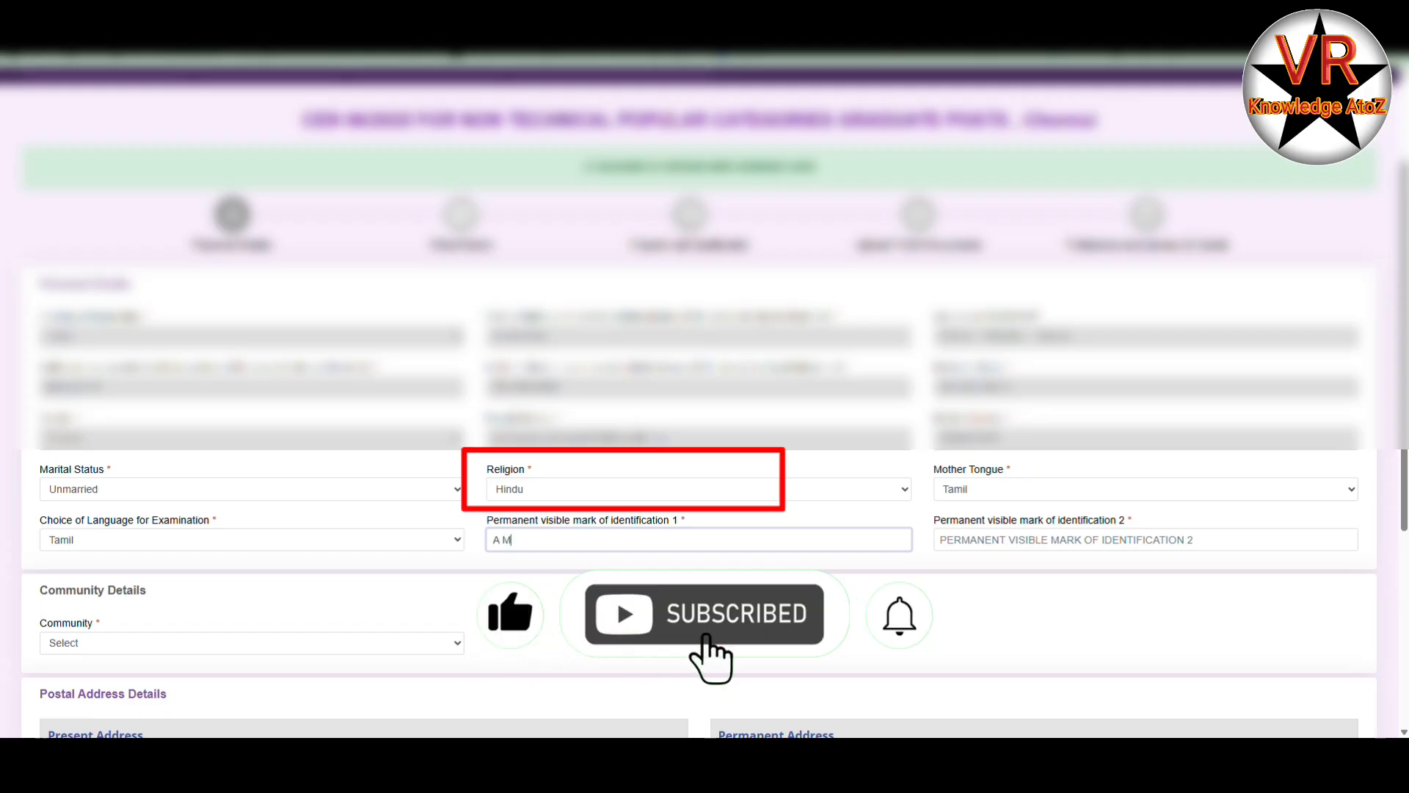
type("OLE ON ")
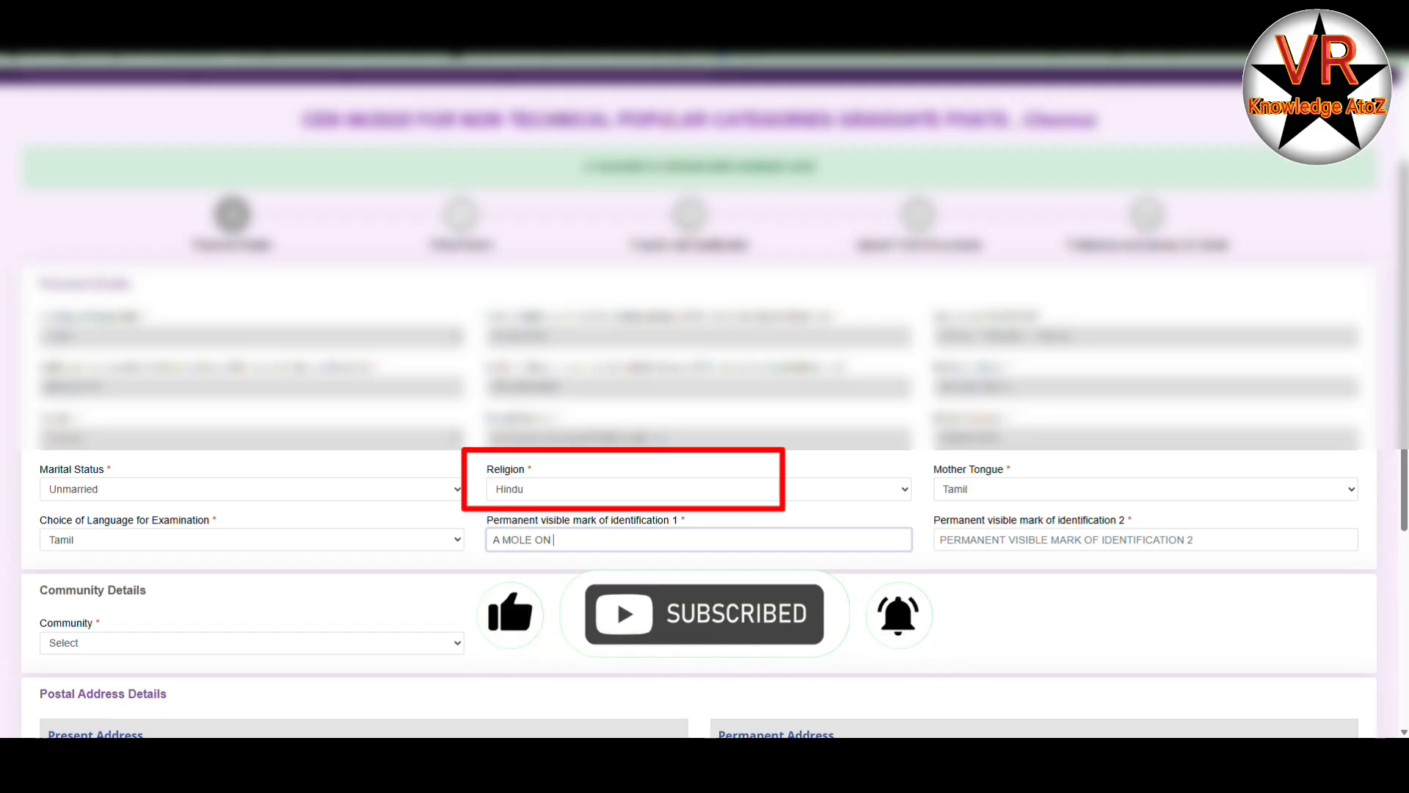
type("THE RIGH")
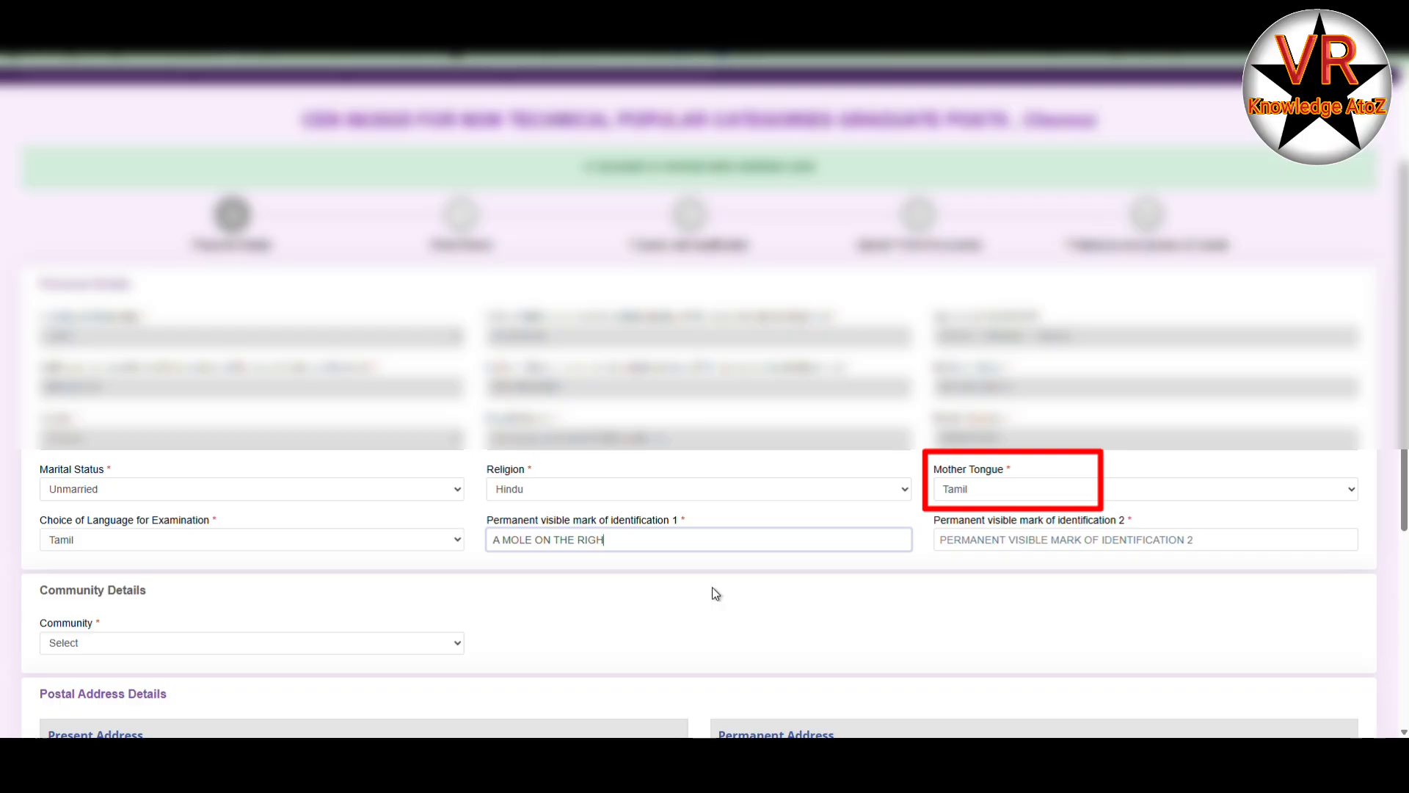
type("T SIDE HAND")
- Enter a scar as the second permanent visible mark of identification, starting the description with "A SCAR"
left_click(1044, 534)
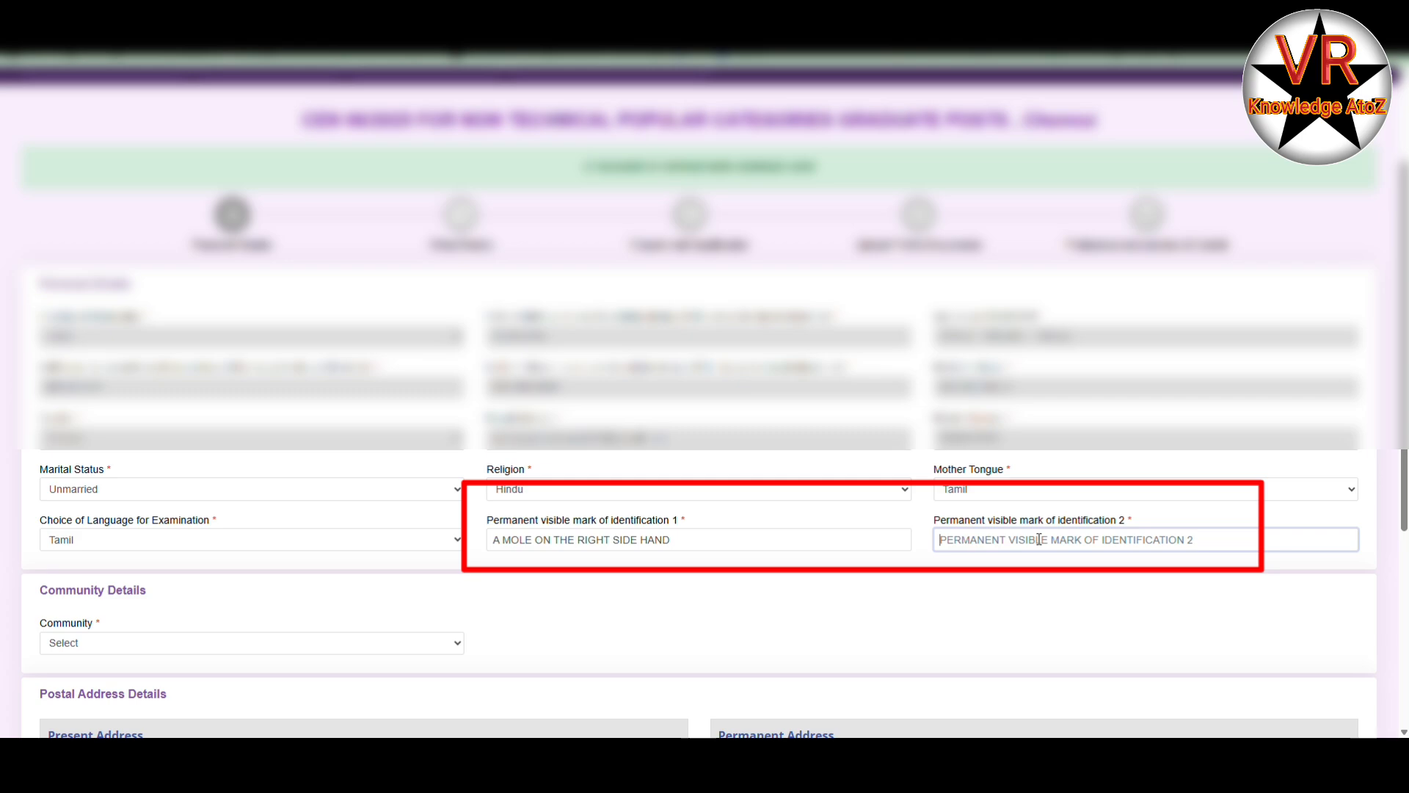
type("A MOLE")
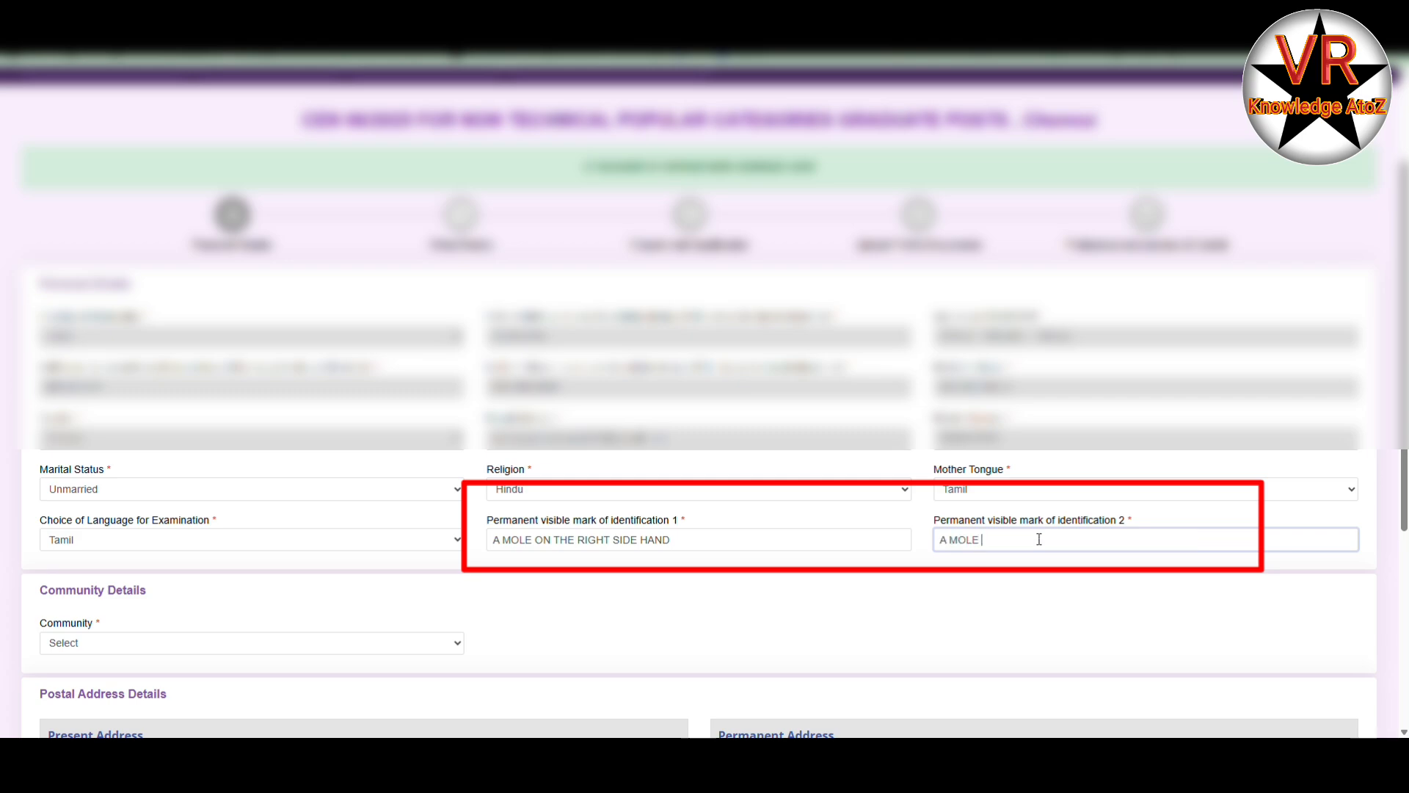
key("BackSpace")
key("BackSpace")
key("BackSpace")
key("BackSpace")
key("BackSpace")
type("SCAR")
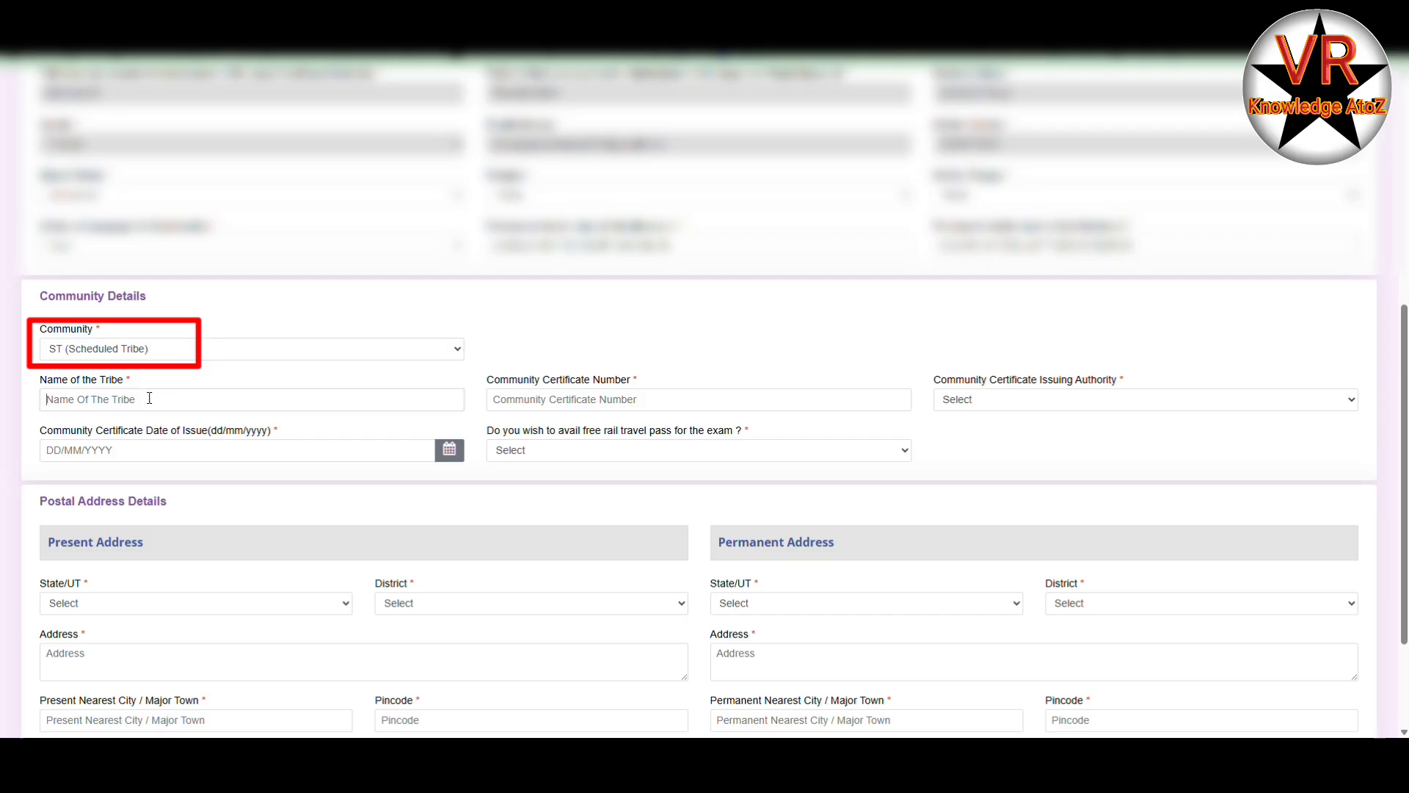
- Fill in the tribe name MALAYALI and the community certificate number, with Revenue Officers not below the rank of Tehsildar as issuing authority
left_click(149, 398)
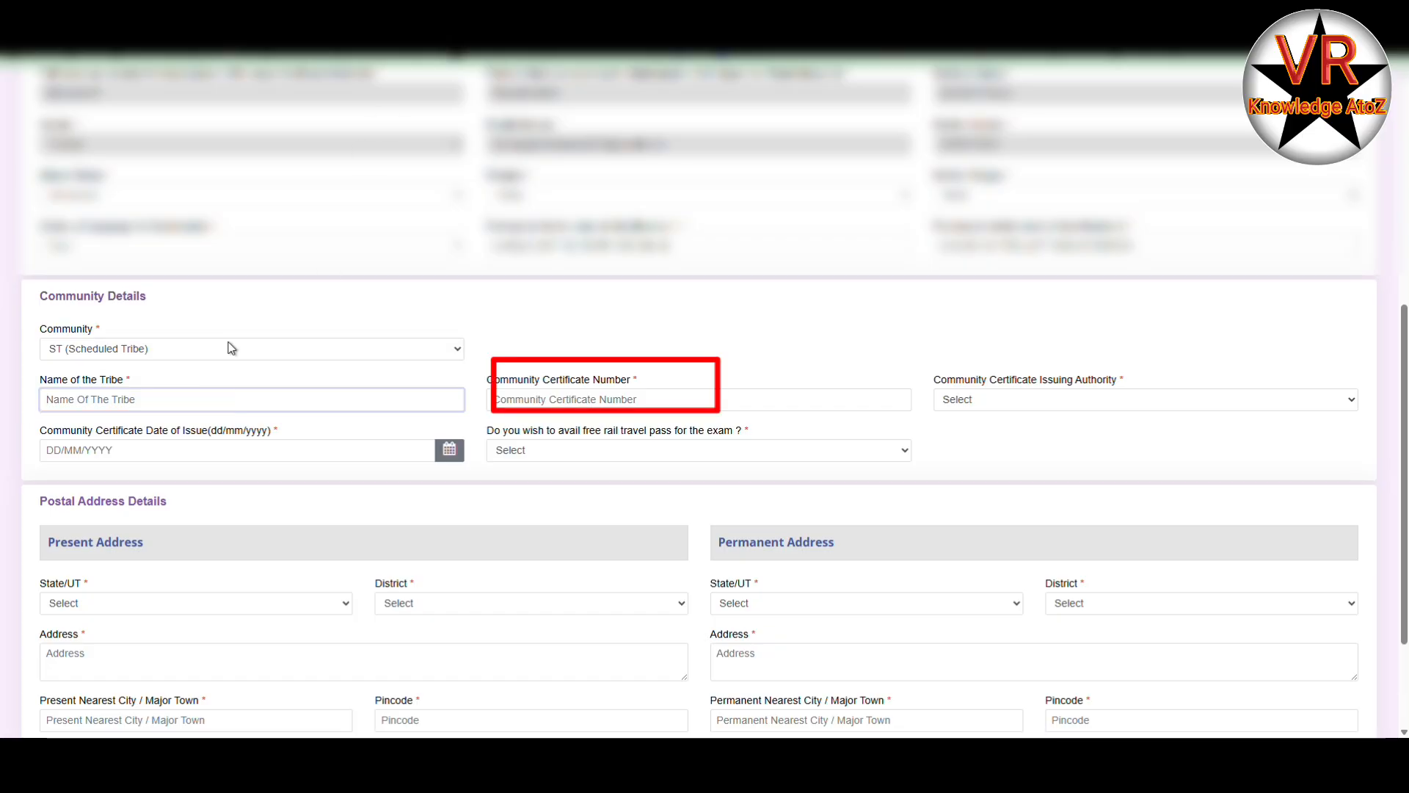
type("MALAYALI")
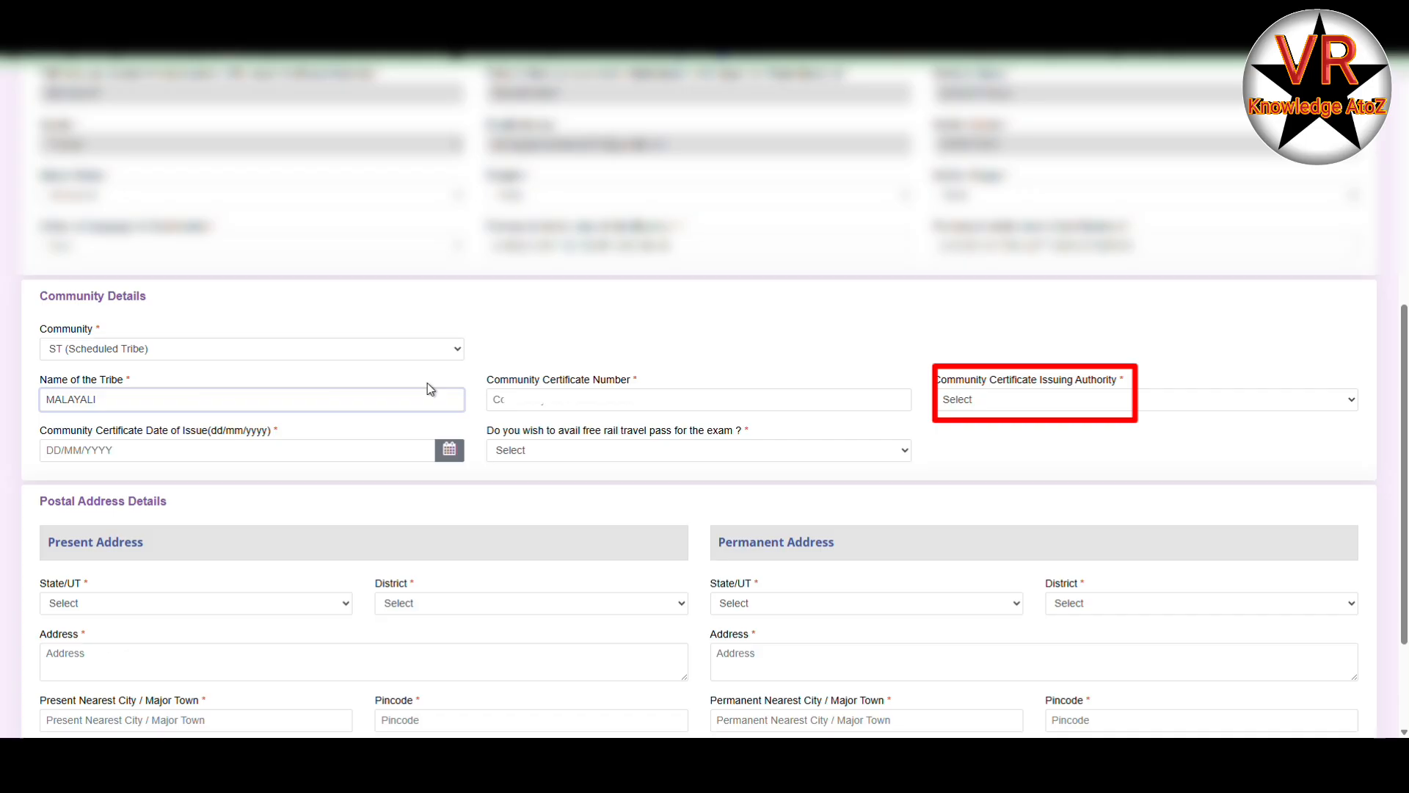
left_click(636, 363)
left_click(621, 390)
type("TN")
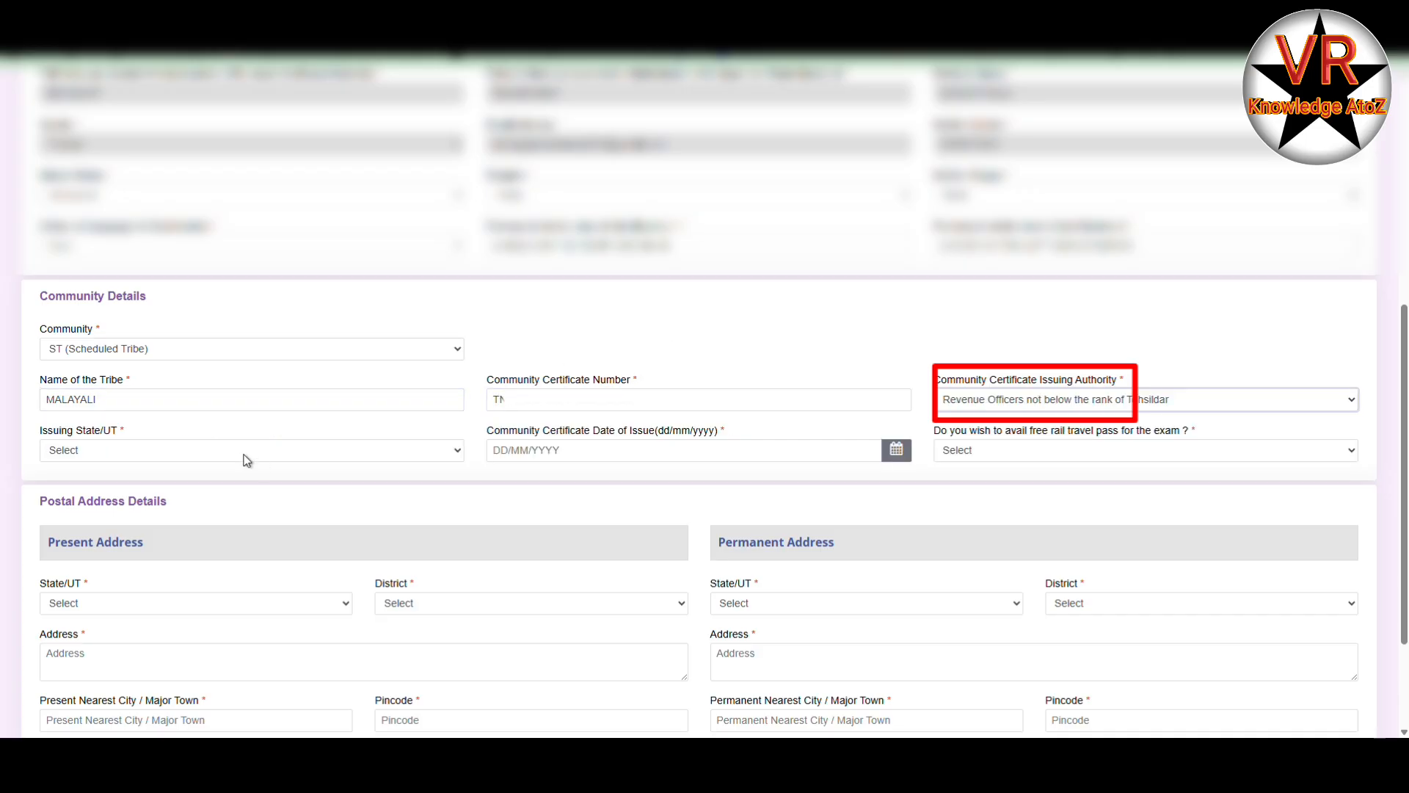
- Set the community certificate's issuing state to TAMIL NADU
left_click(245, 456)
key("t")
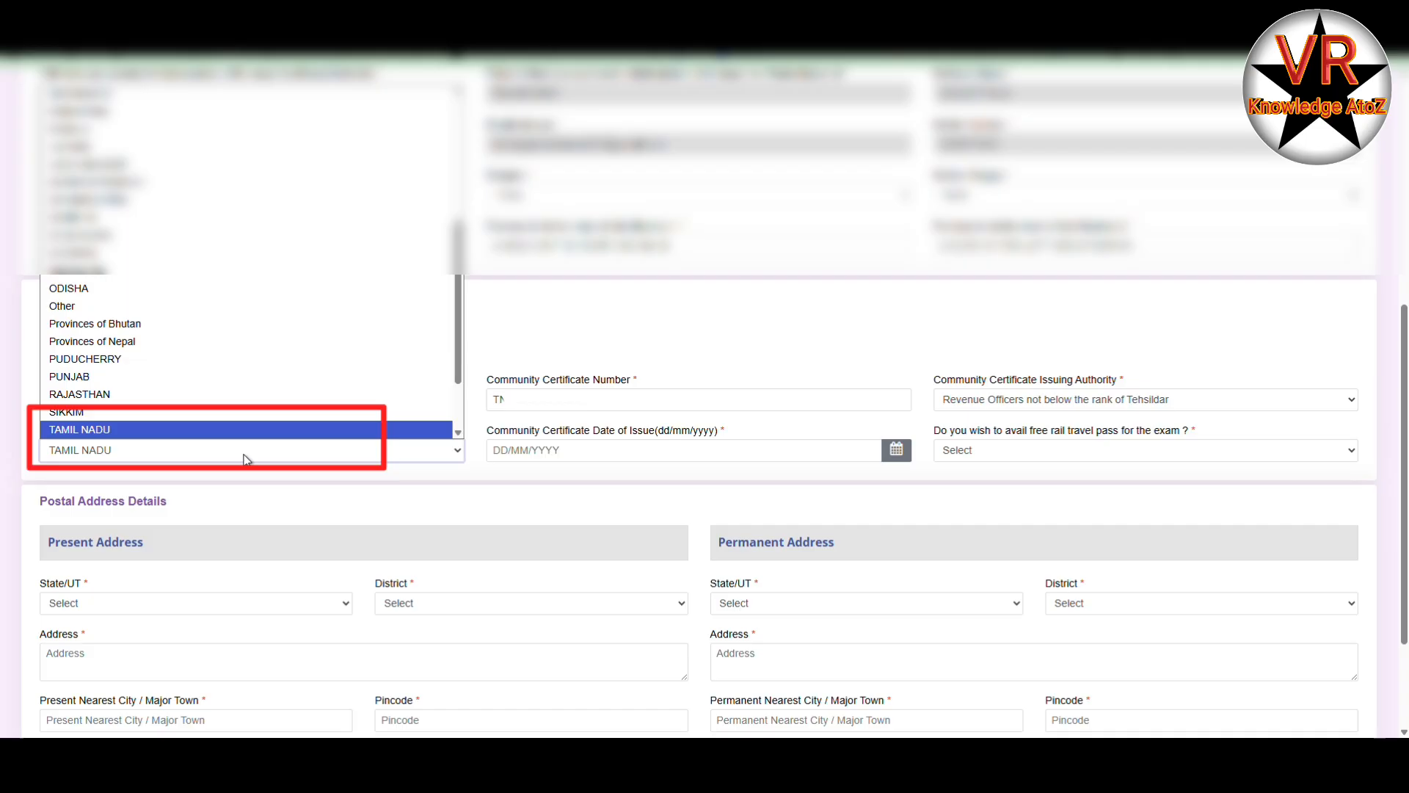
key("Return")
- Set the community certificate's date of issue to 26/02/2024
left_click(621, 450)
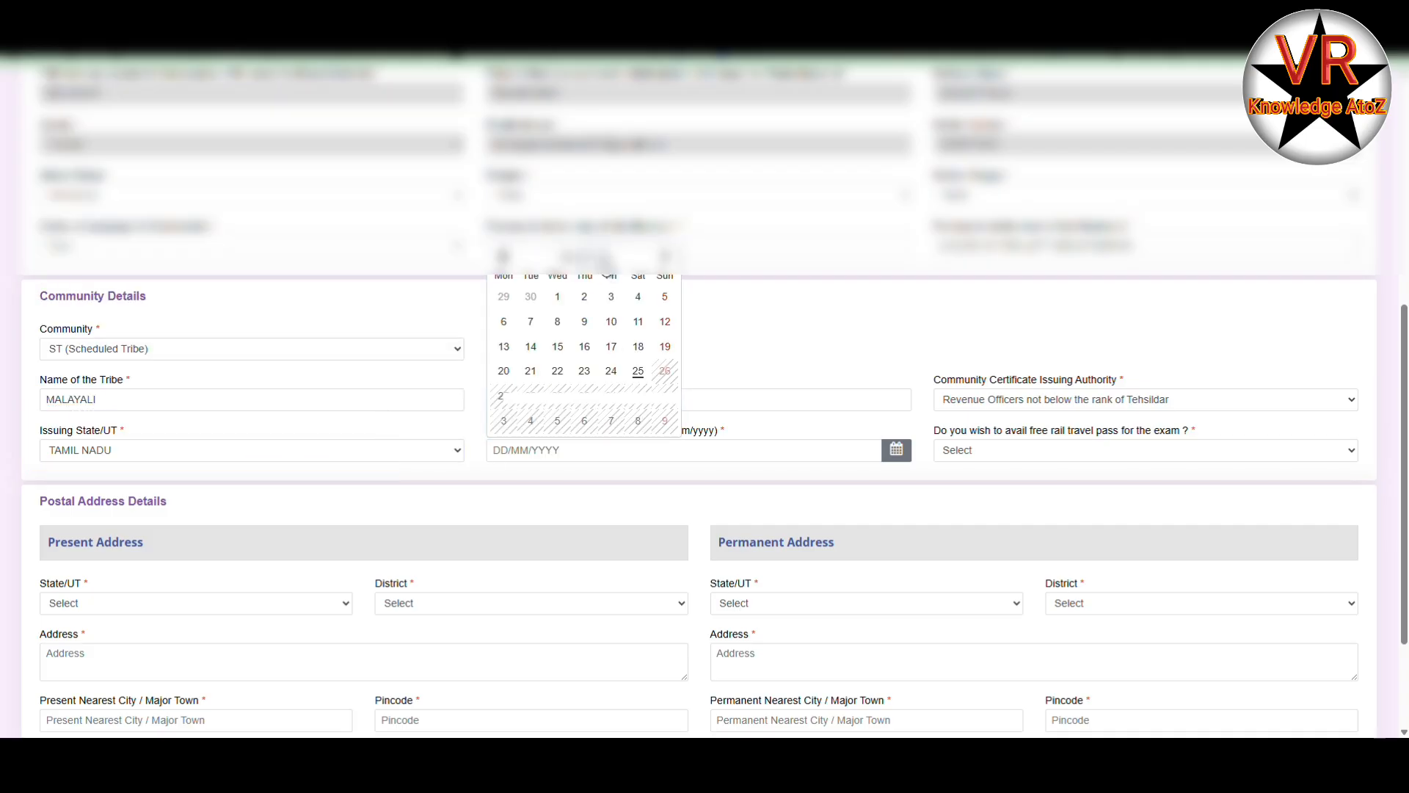
left_click(585, 257)
left_click(584, 256)
left_click(550, 352)
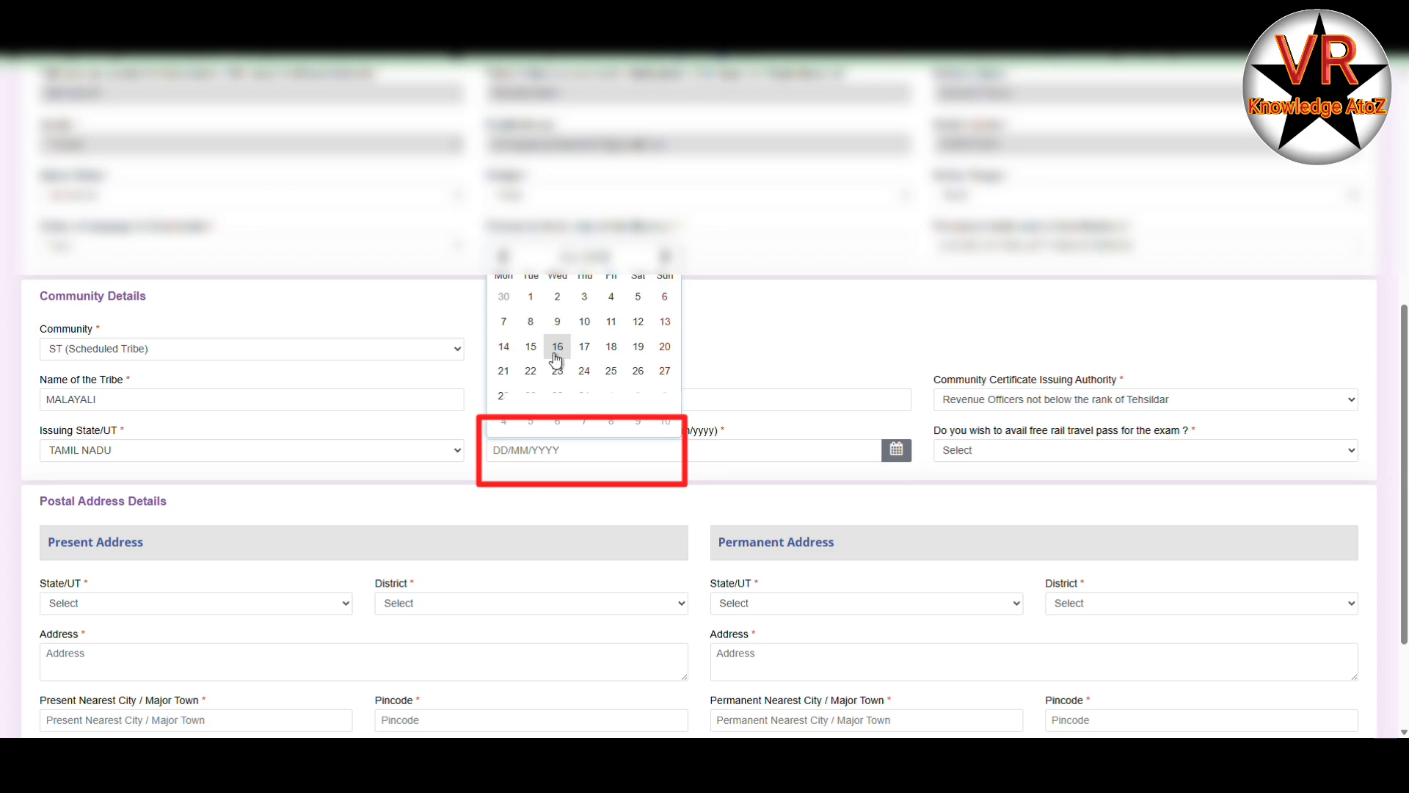
left_click(504, 259)
left_click(504, 258)
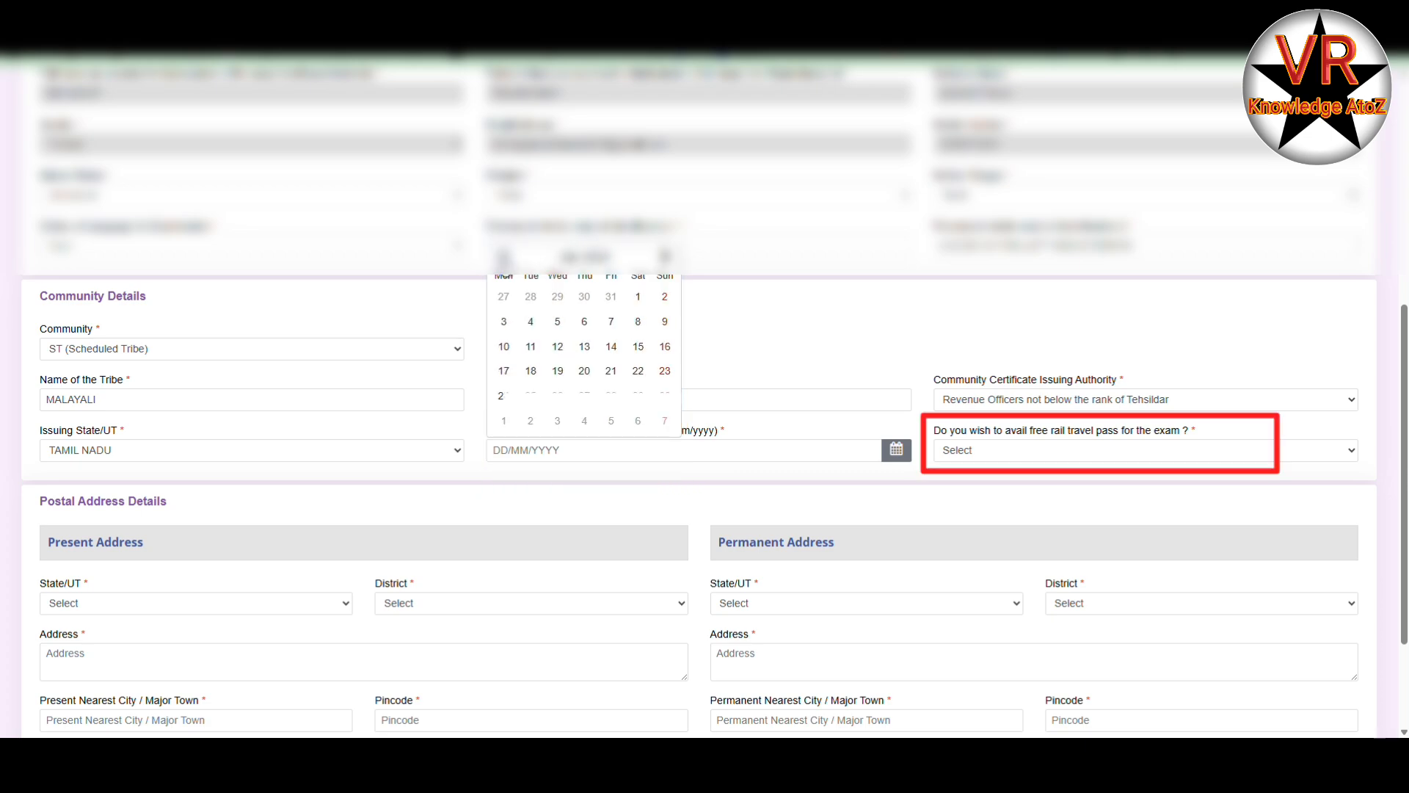
left_click(503, 259)
left_click(504, 258)
left_click(503, 258)
left_click(503, 258)
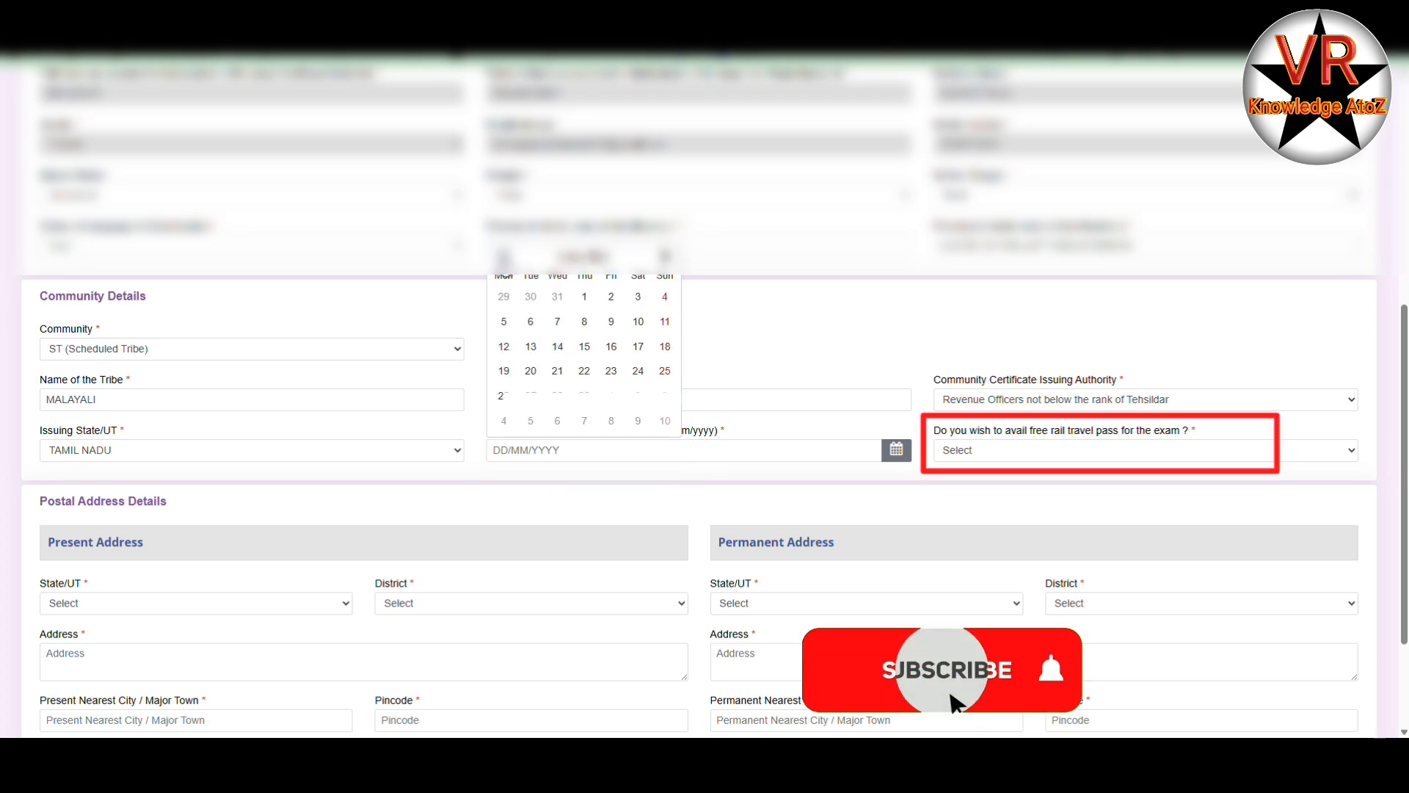
left_click(504, 258)
left_click(668, 258)
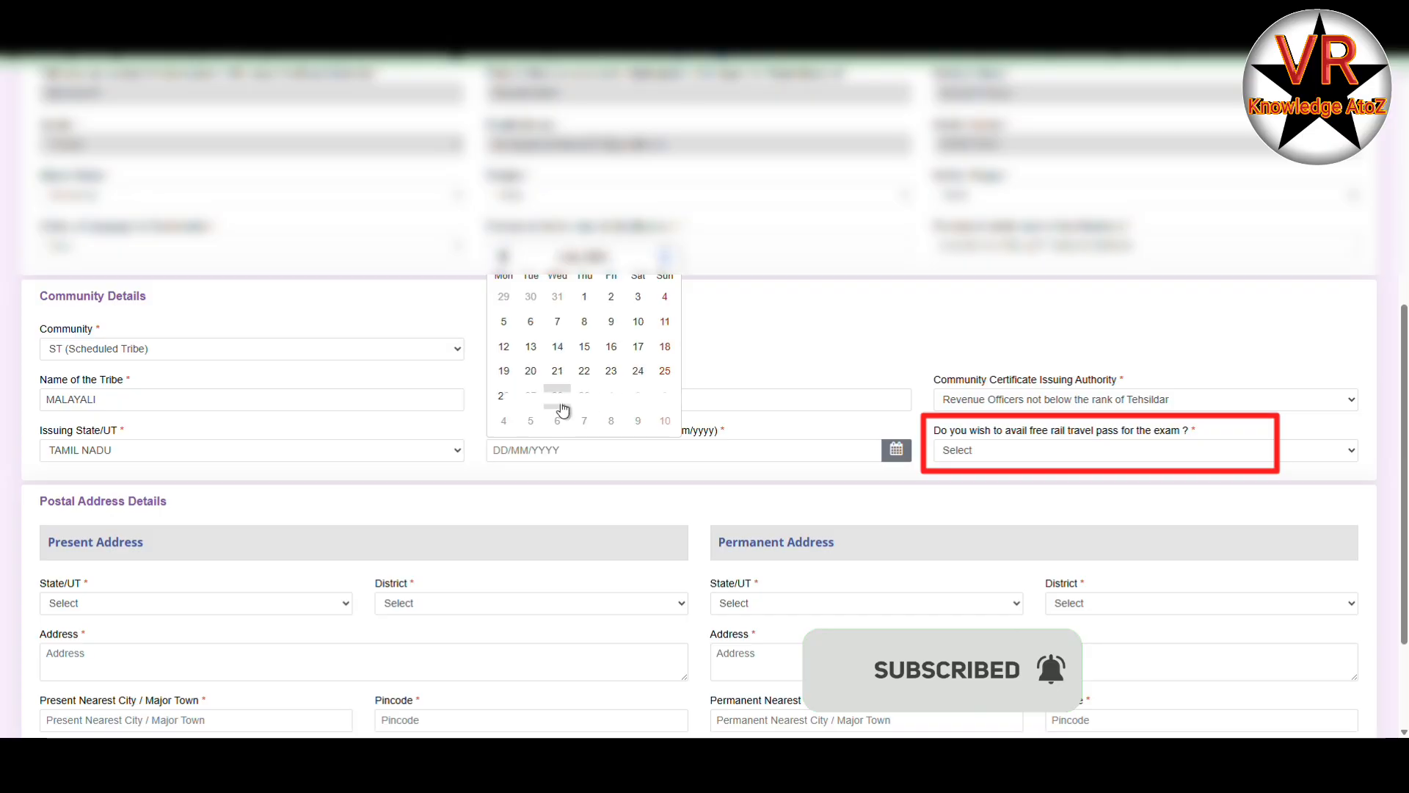
left_click(505, 395)
- Choose Yes for the free rail travel pass and give Salem Junction as the nearest railway station
left_click(995, 451)
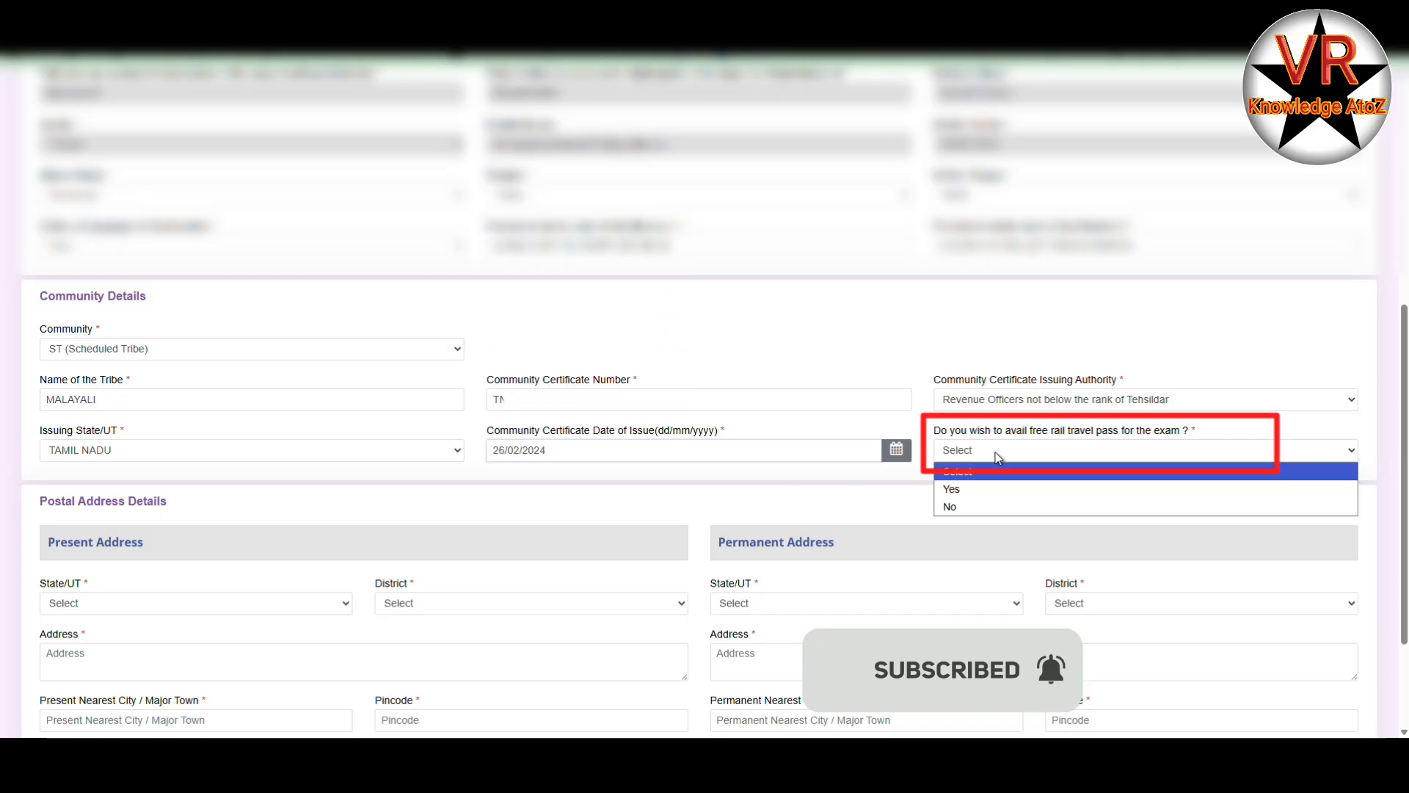
left_click(957, 485)
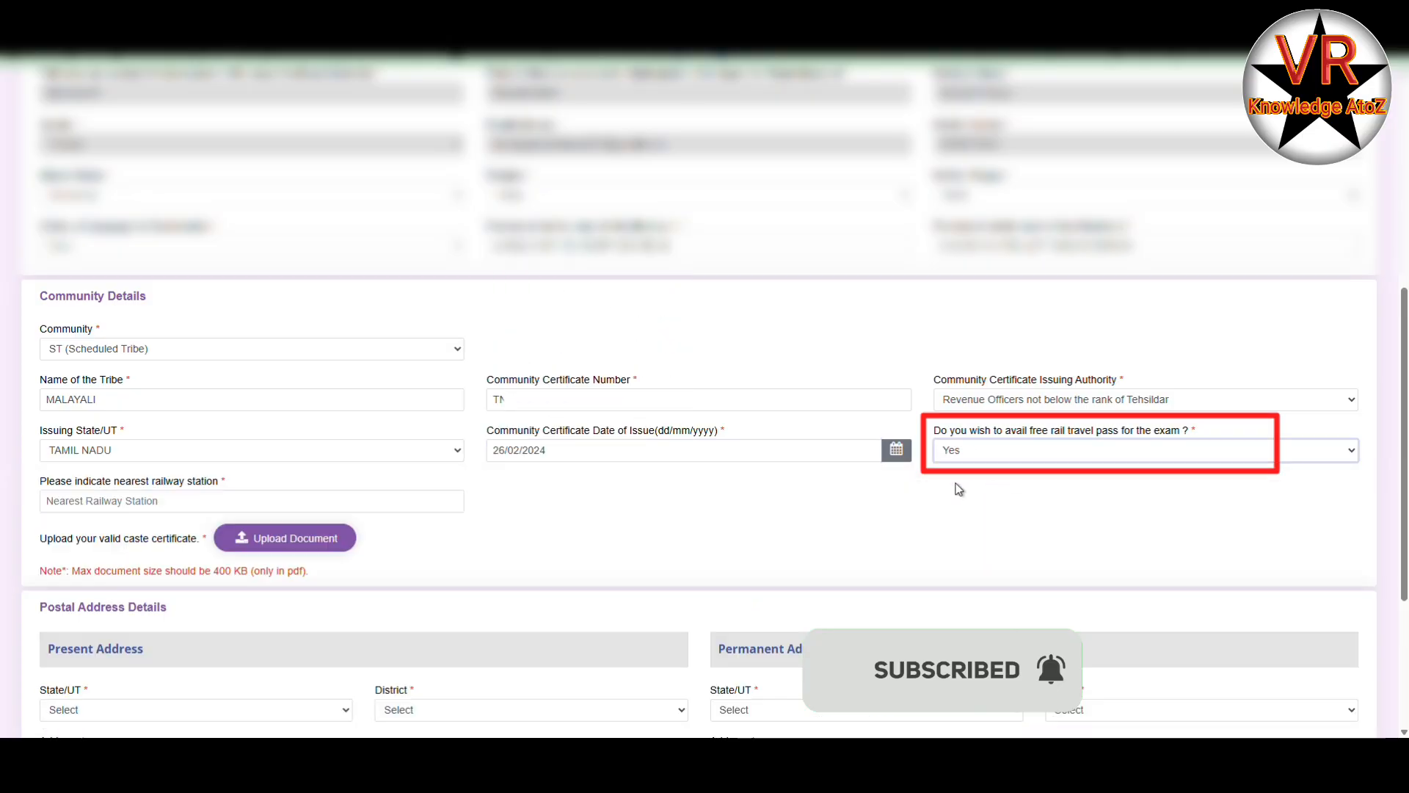
left_click(195, 500)
type("Salem J")
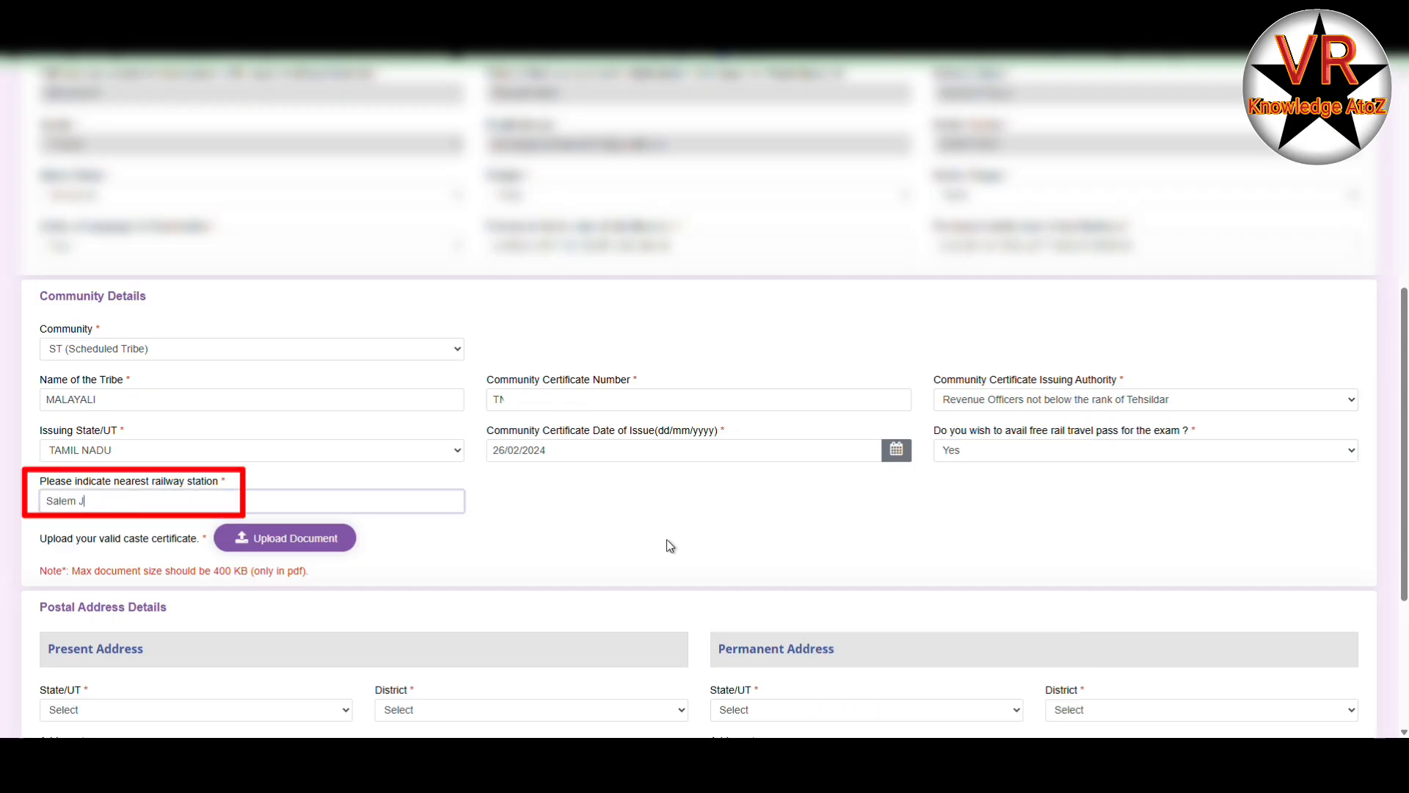
type("unction")
left_click(685, 538)
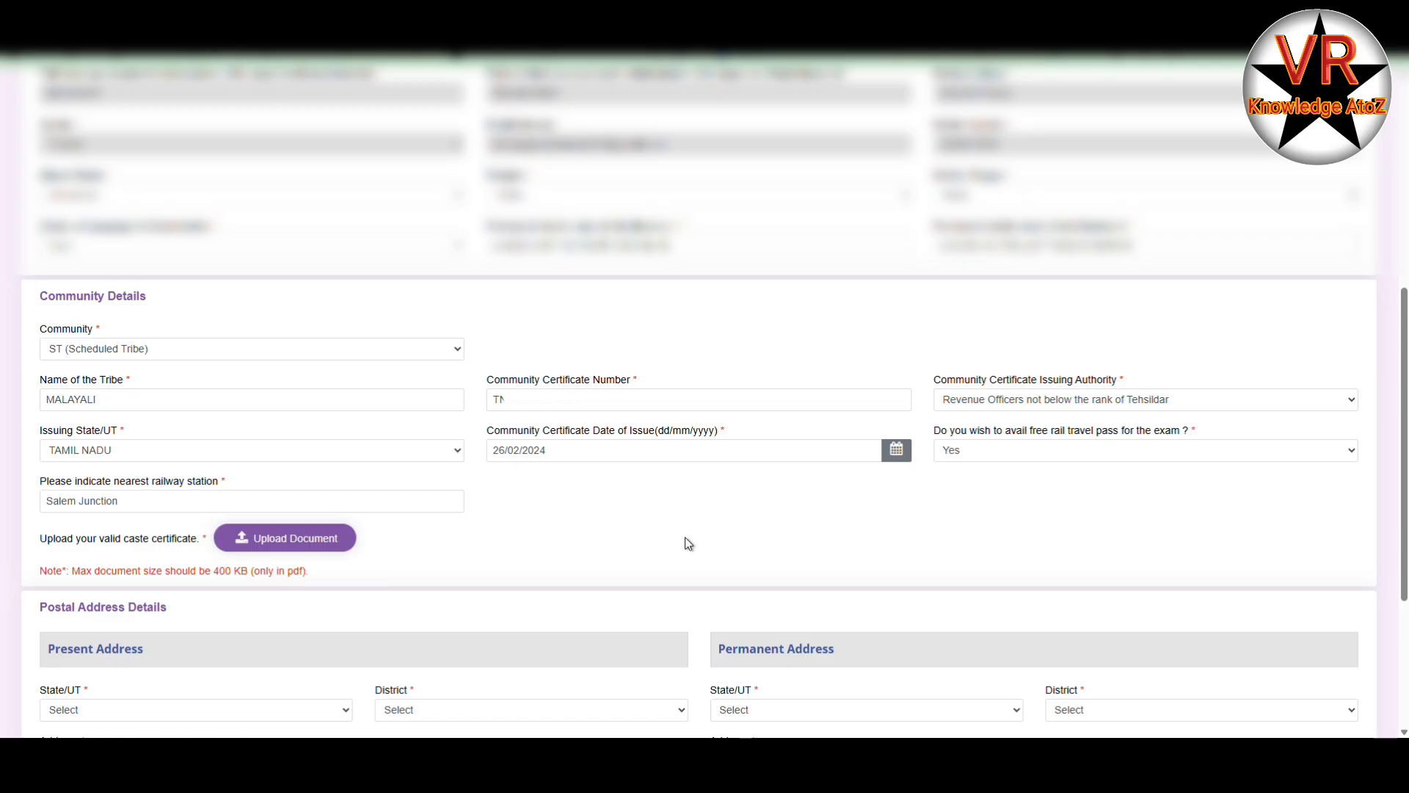
- Set the present address to state TAMIL NADU and district Salem, and fill in the street address
scroll(136, 462, "down", 3)
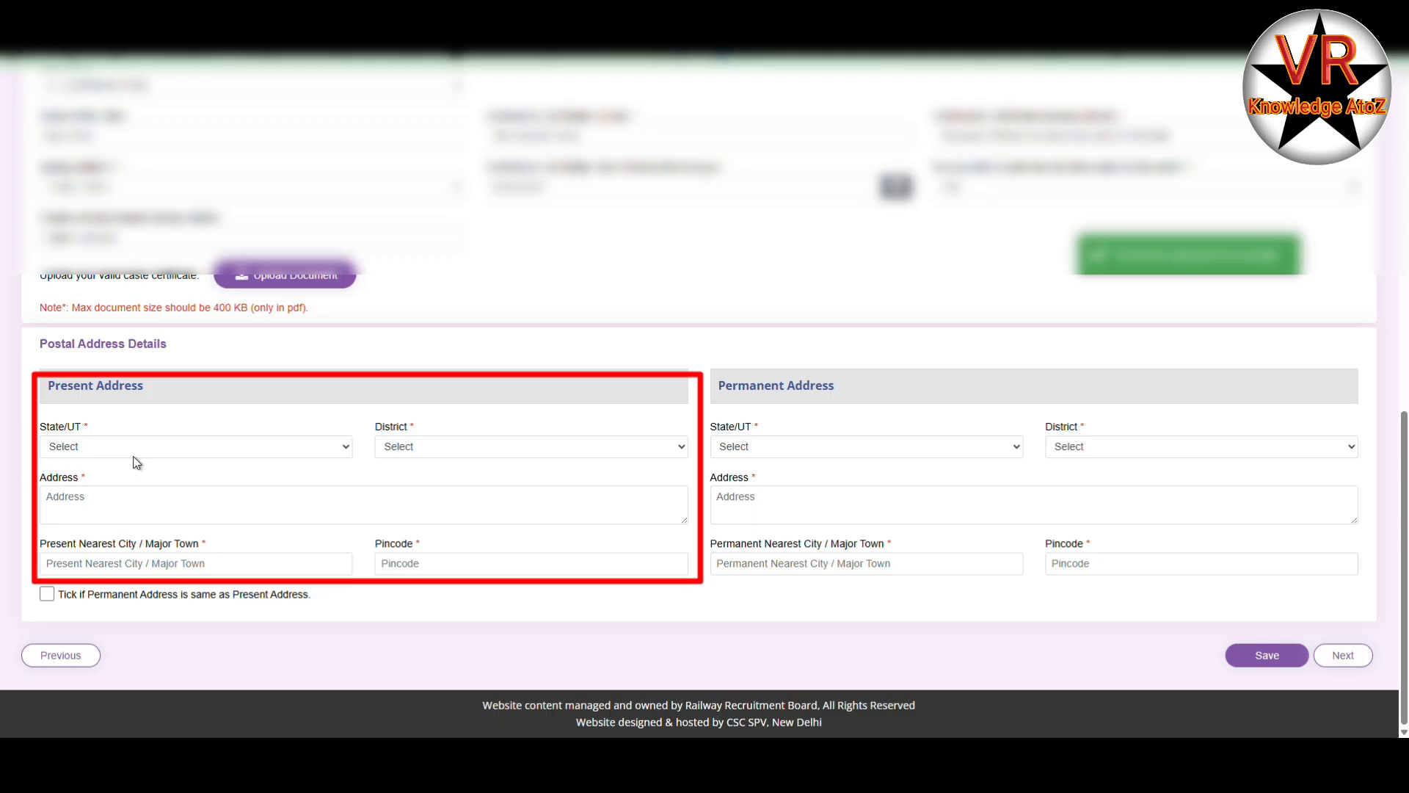
left_click(147, 450)
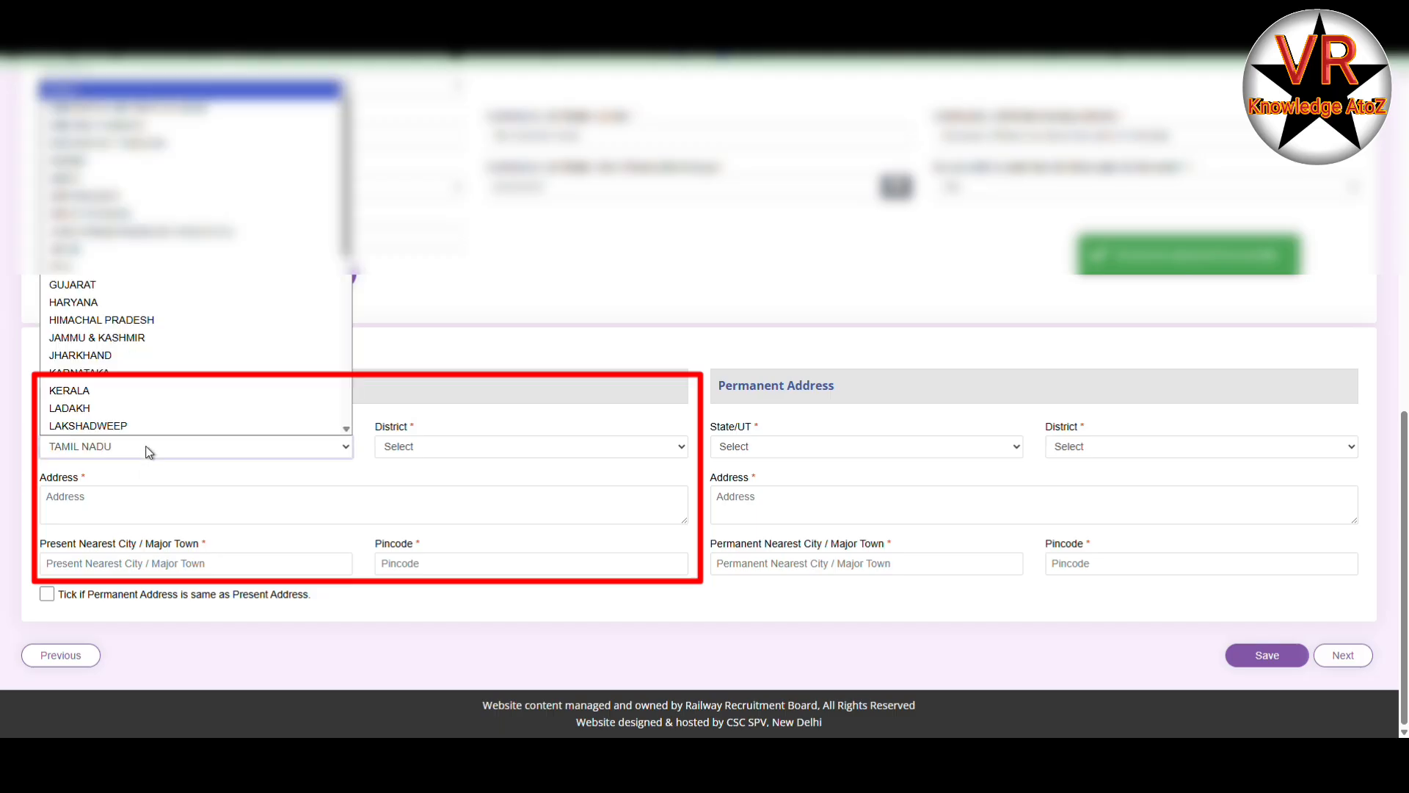
key("Return")
left_click(463, 451)
key("s")
key("Return")
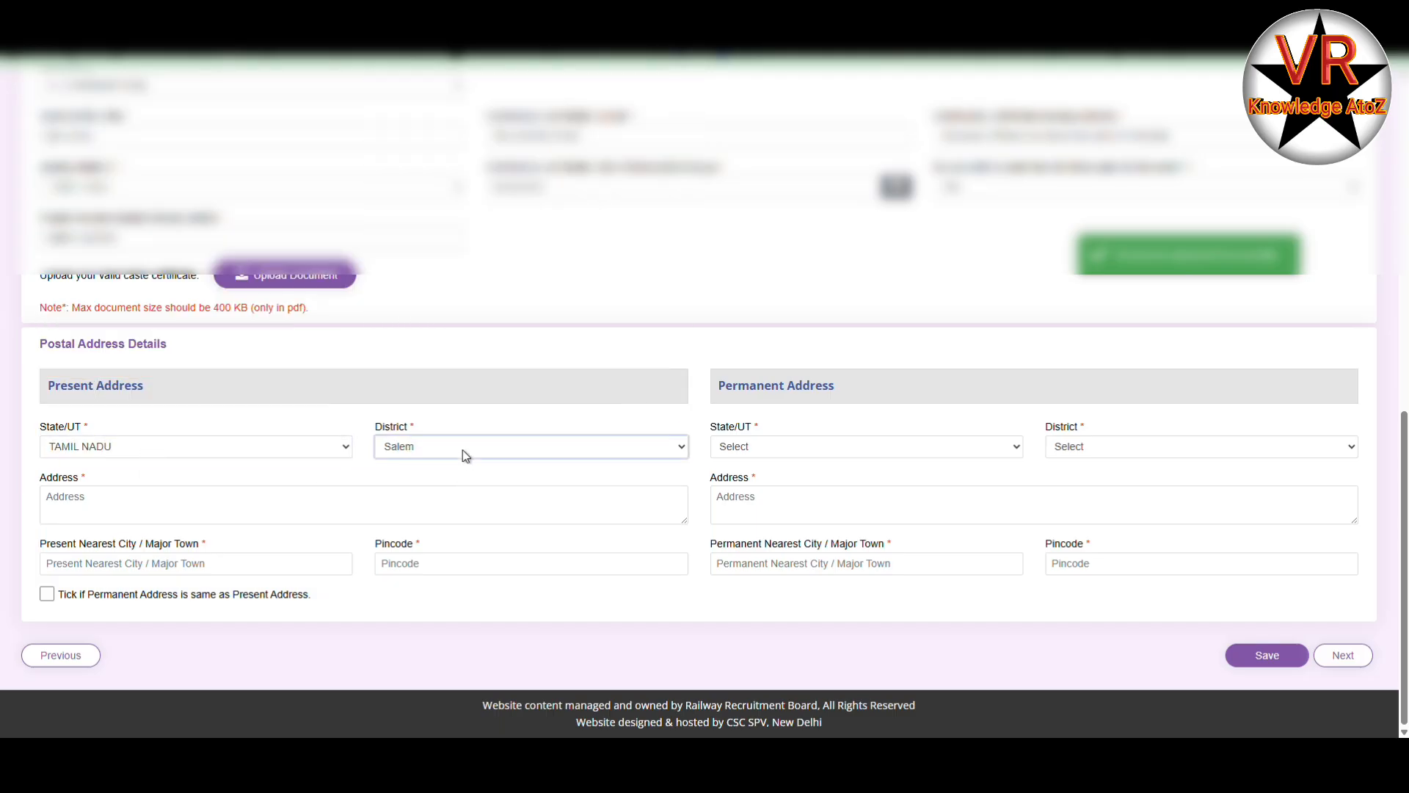
left_click(269, 503)
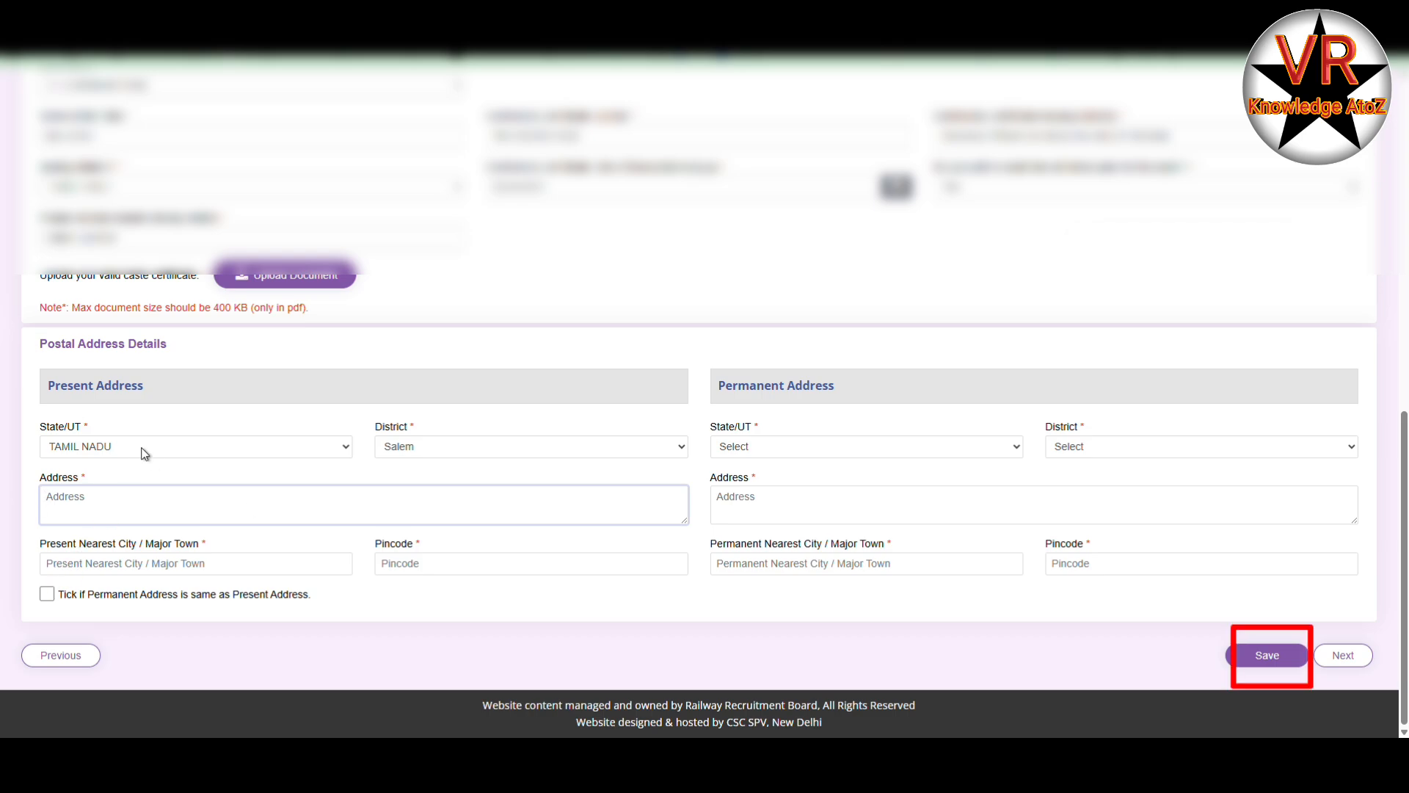
type("704")
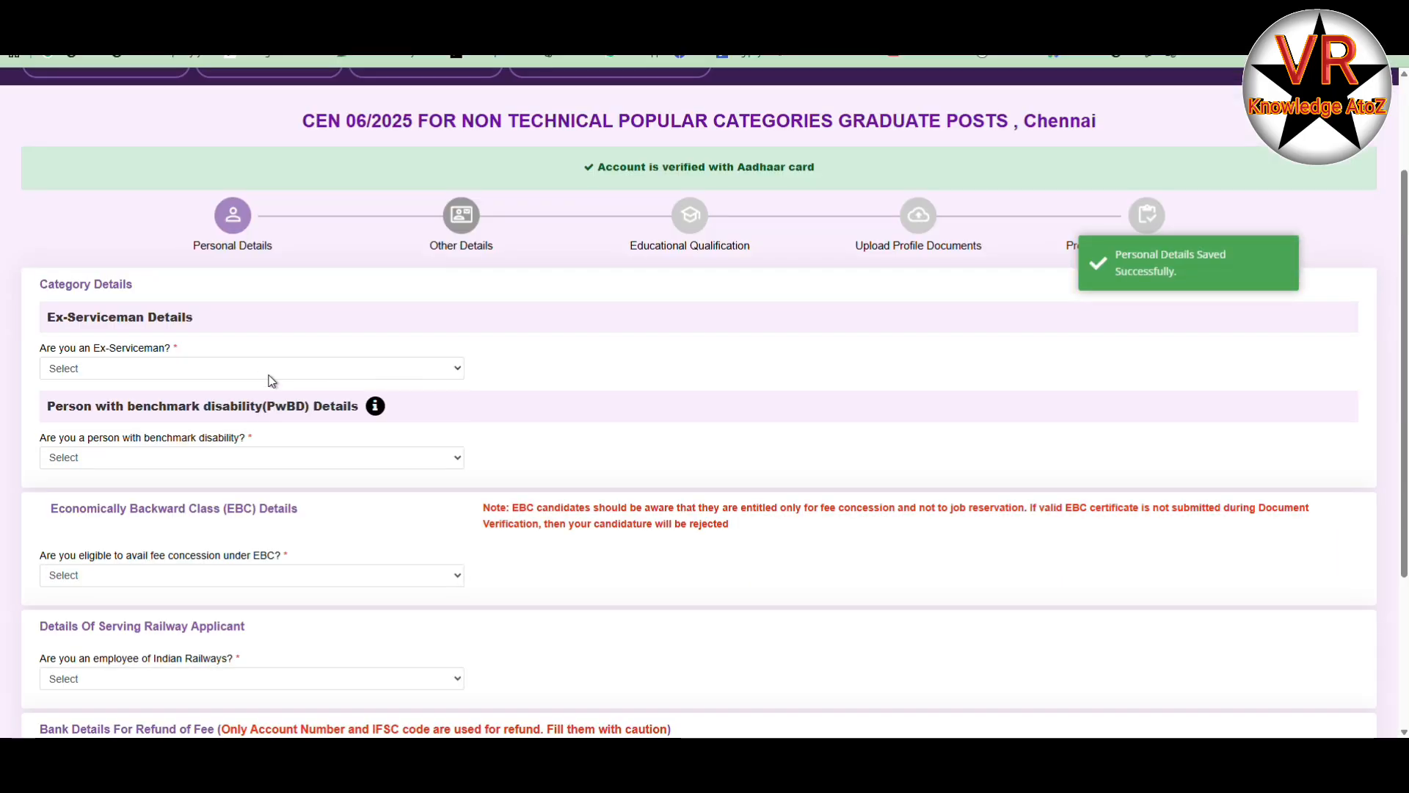
- Answer No to the ex-serviceman question in the category details
left_click(262, 369)
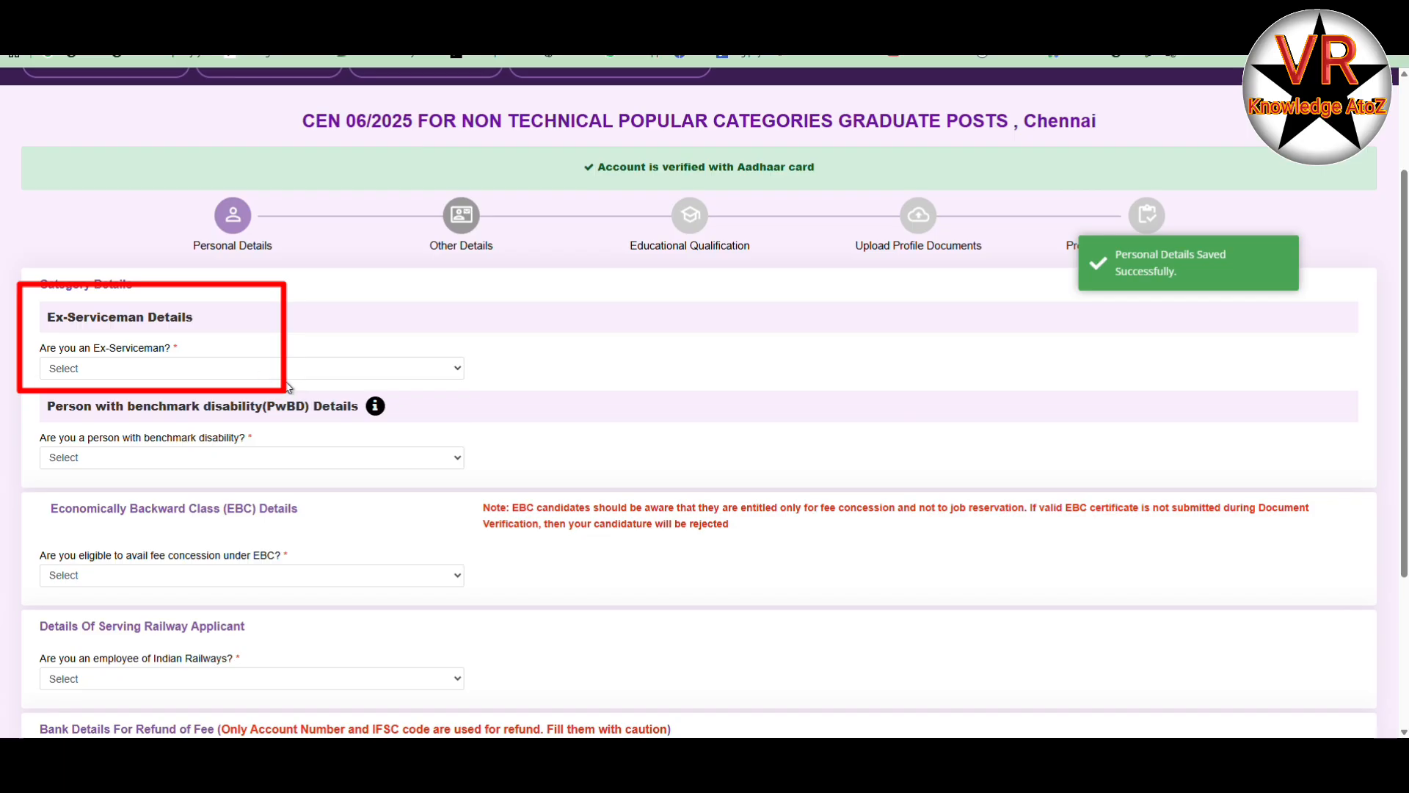
left_click(265, 370)
left_click(249, 424)
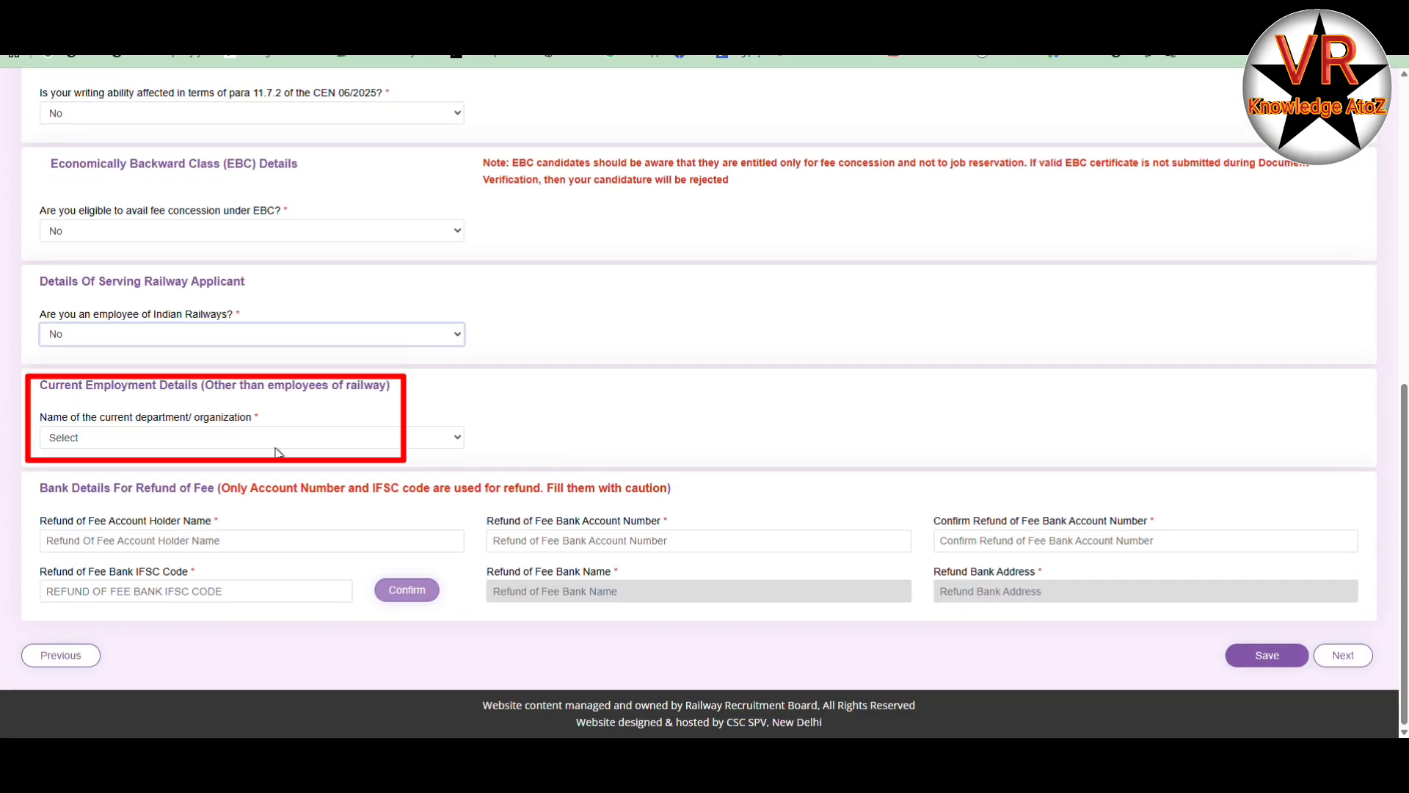
- Set the current department/organization to Not Applicable and start the fee refund bank details at the account holder's name
left_click(163, 439)
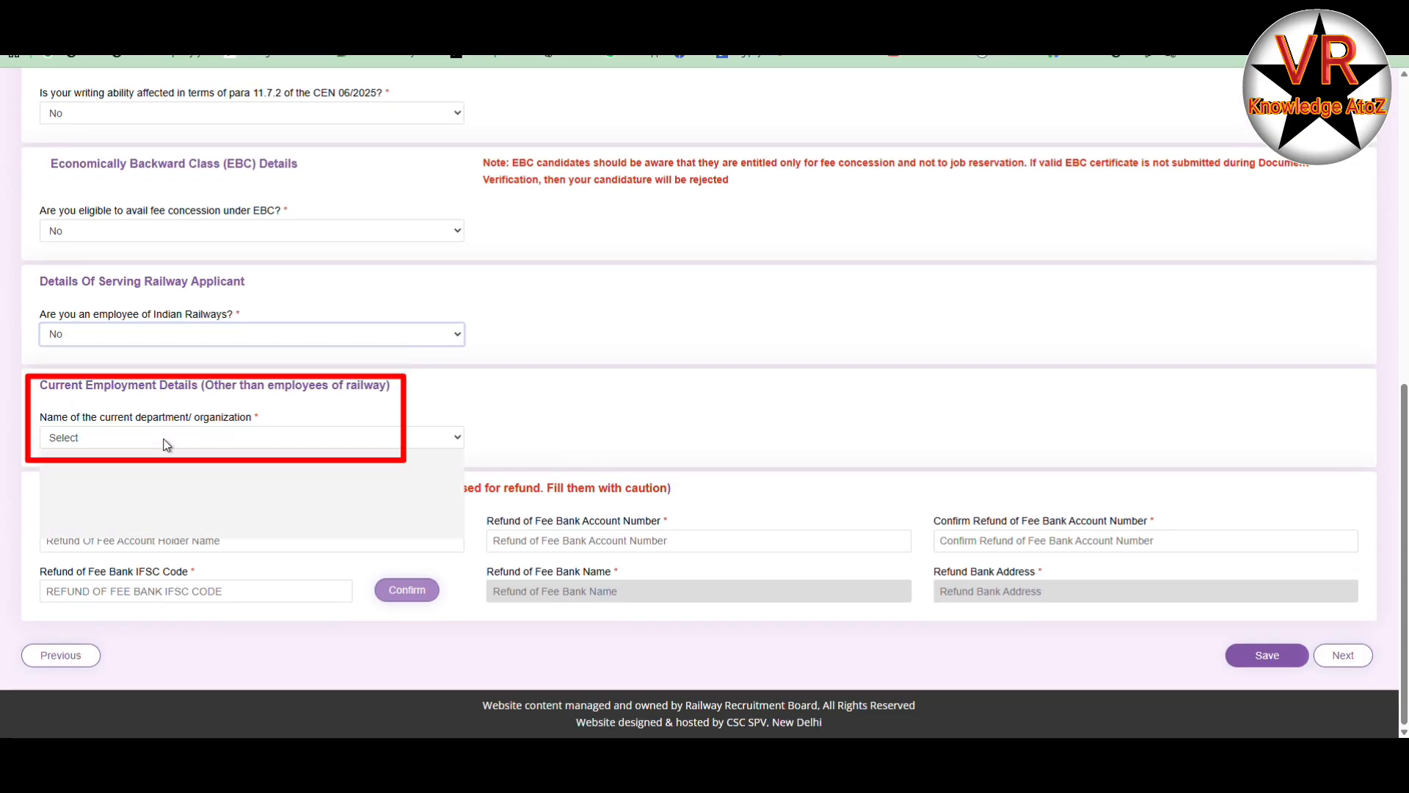
left_click(169, 476)
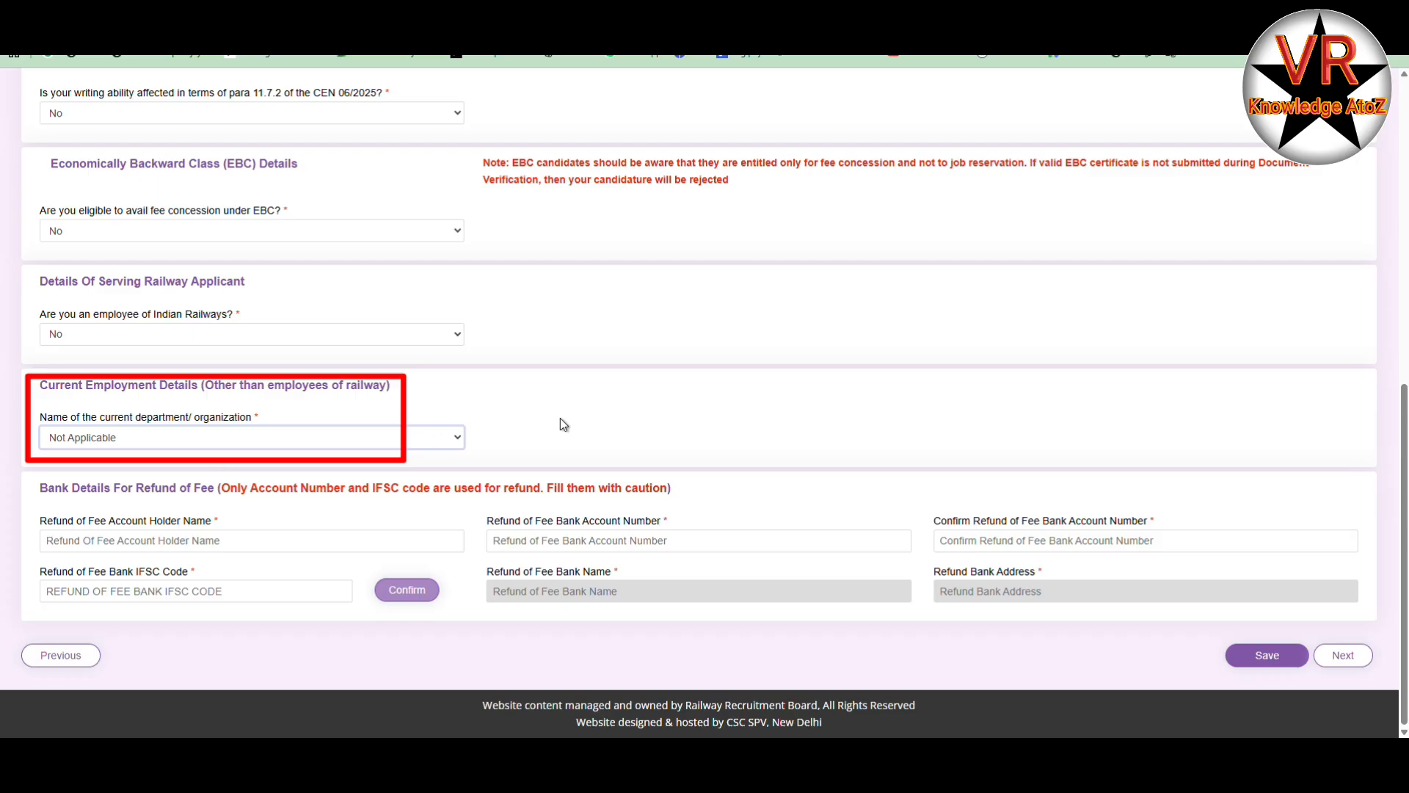
left_click(122, 545)
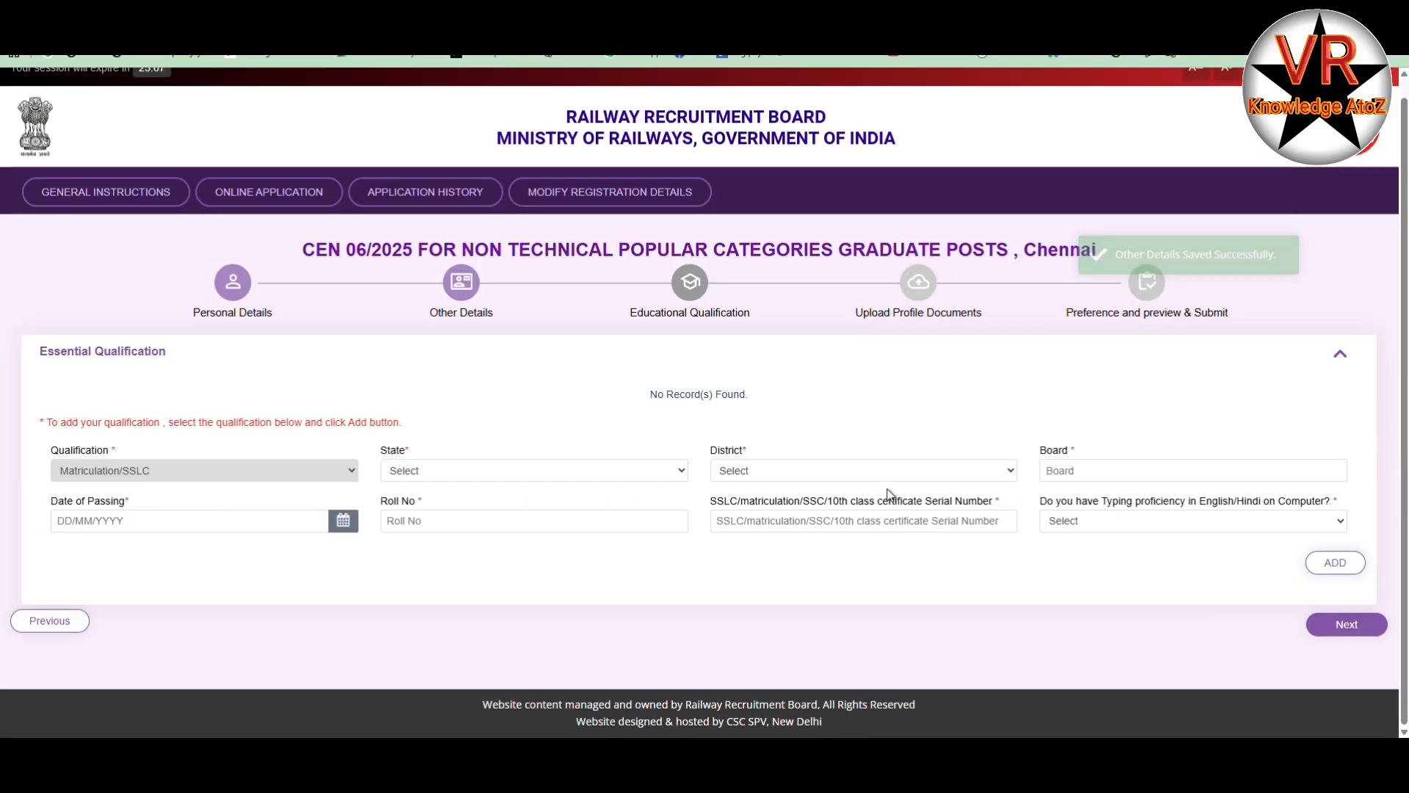
- Set the Matriculation/SSLC qualification's state to TAMIL NADU, district to Salem and board to STATE BOARD
left_click(514, 464)
left_click(515, 461)
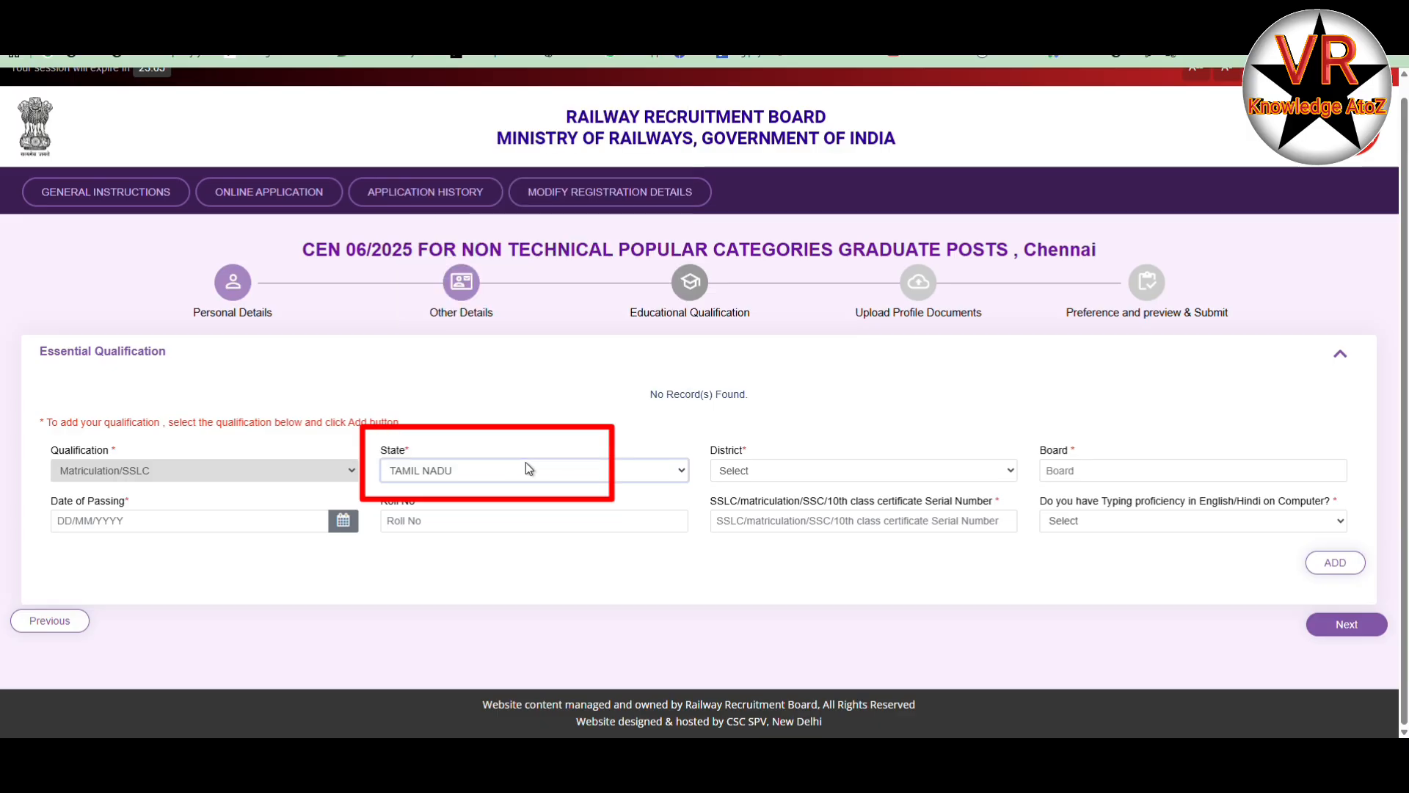
left_click(789, 469)
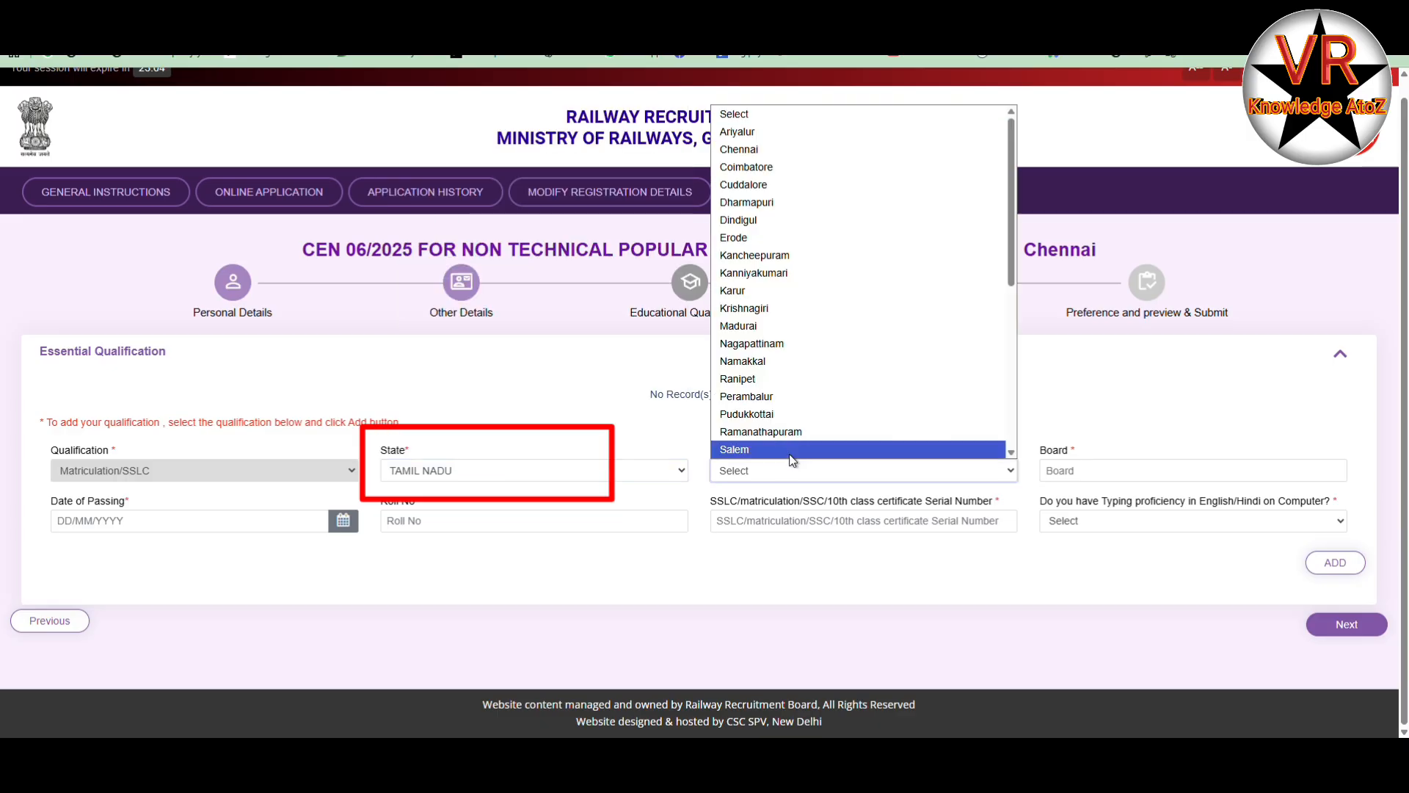
left_click(789, 449)
left_click(1091, 469)
type("ST")
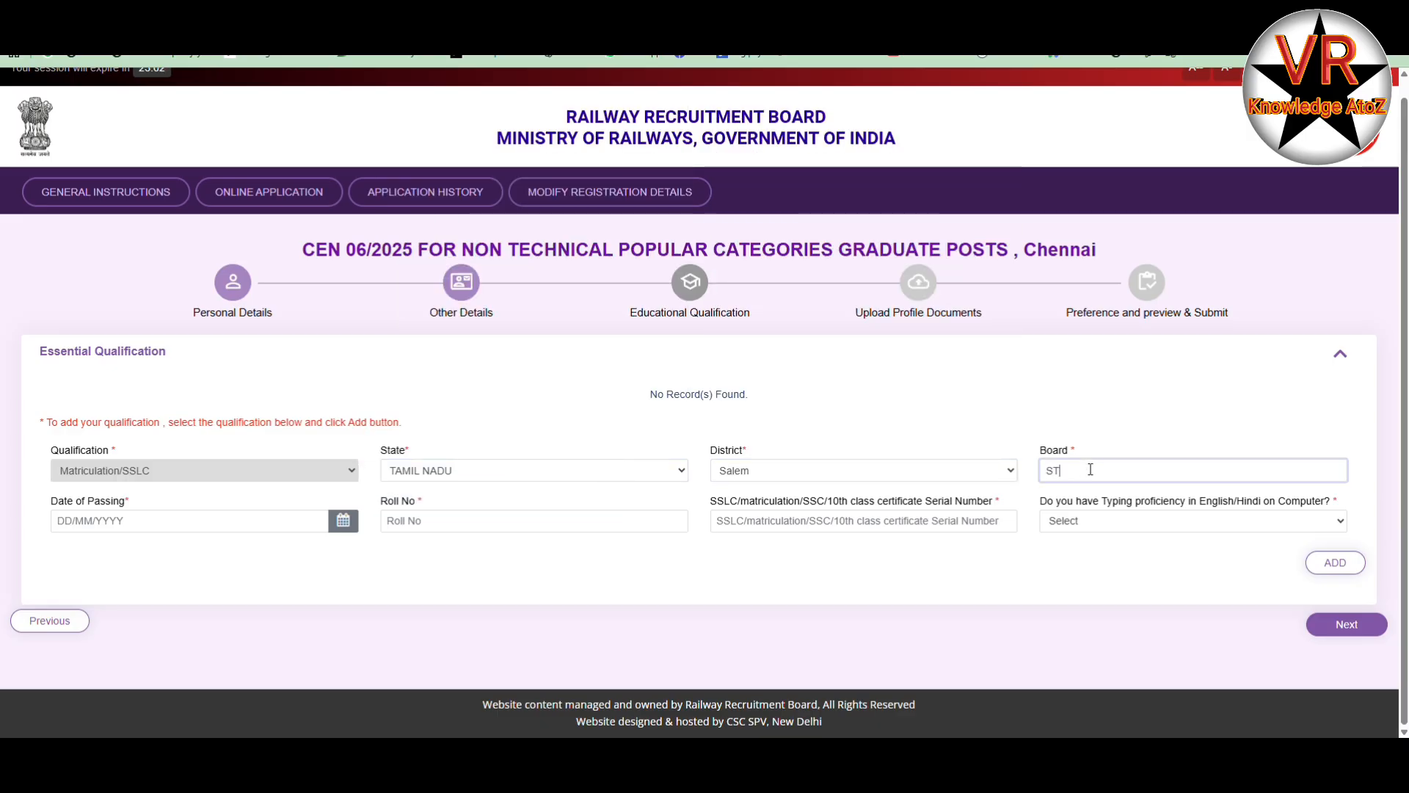
type("ATE BOARD")
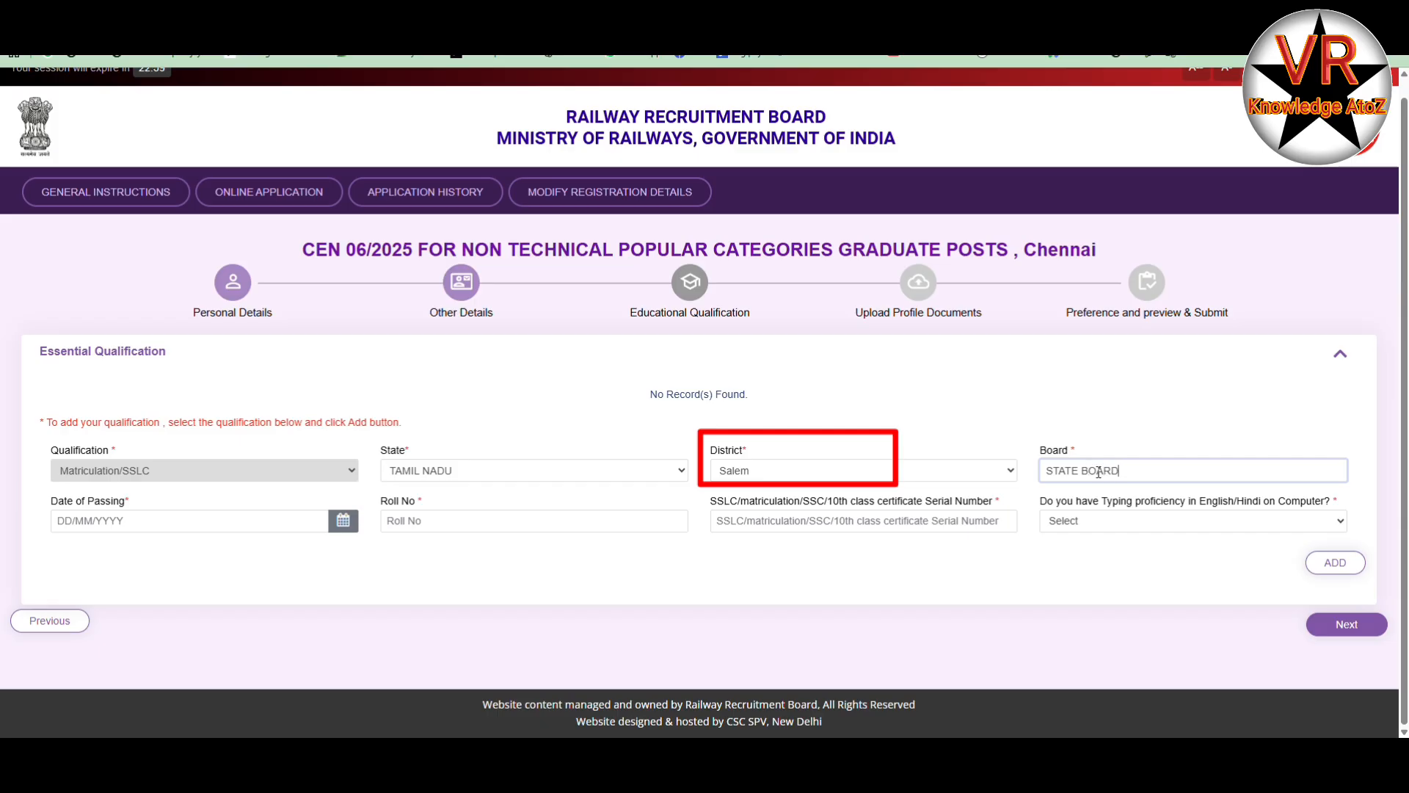
- Set the Matriculation/SSLC date of passing to 23/05/2018
left_click(167, 514)
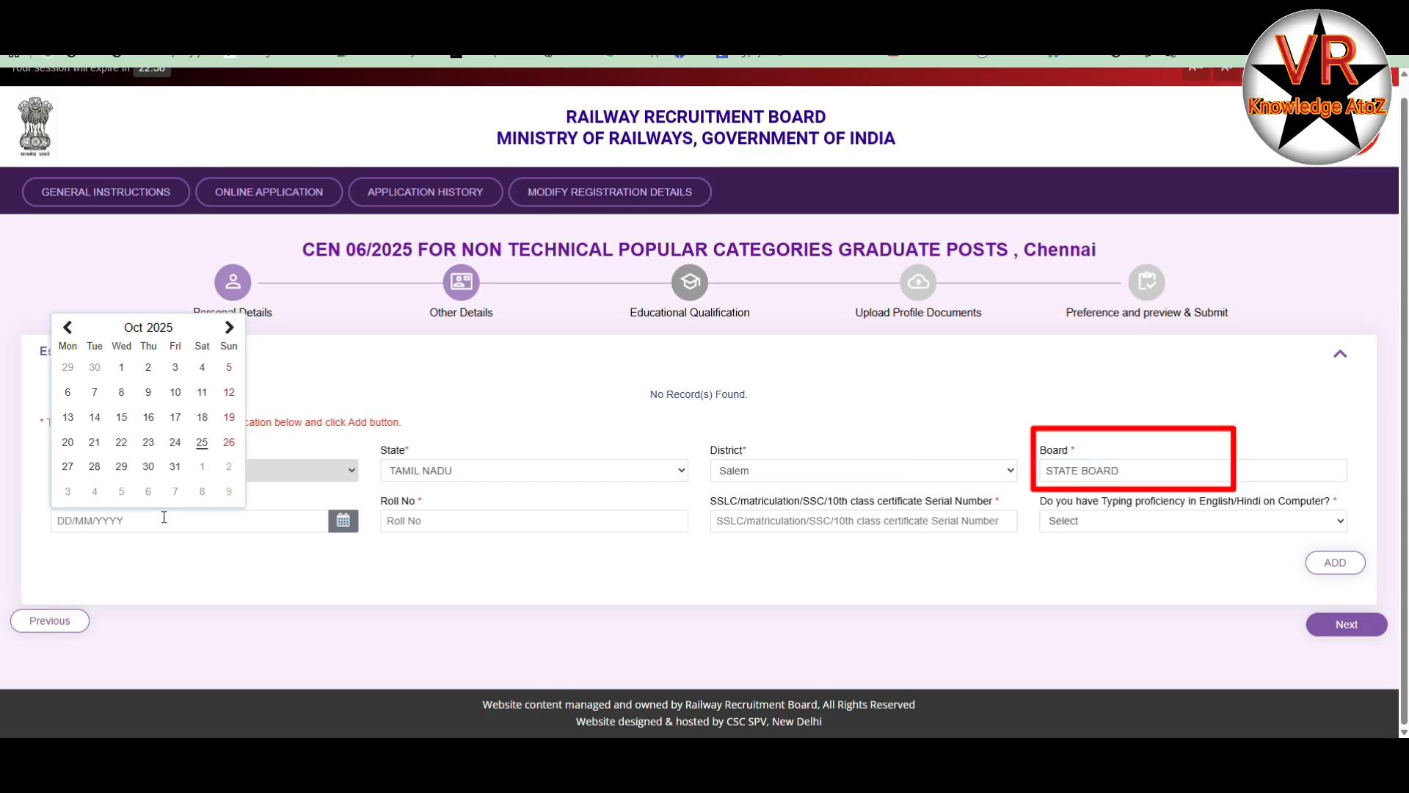
left_click(165, 330)
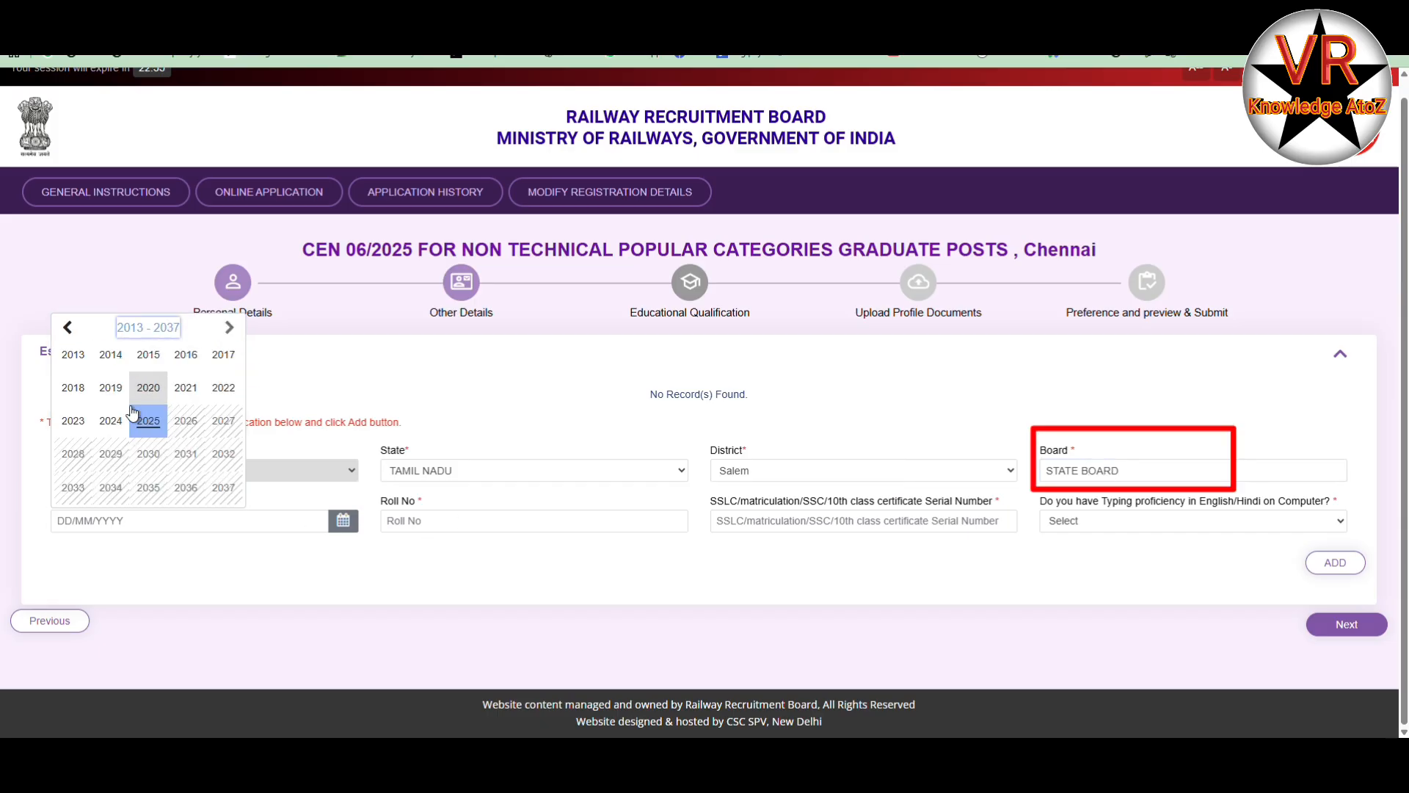
left_click(81, 389)
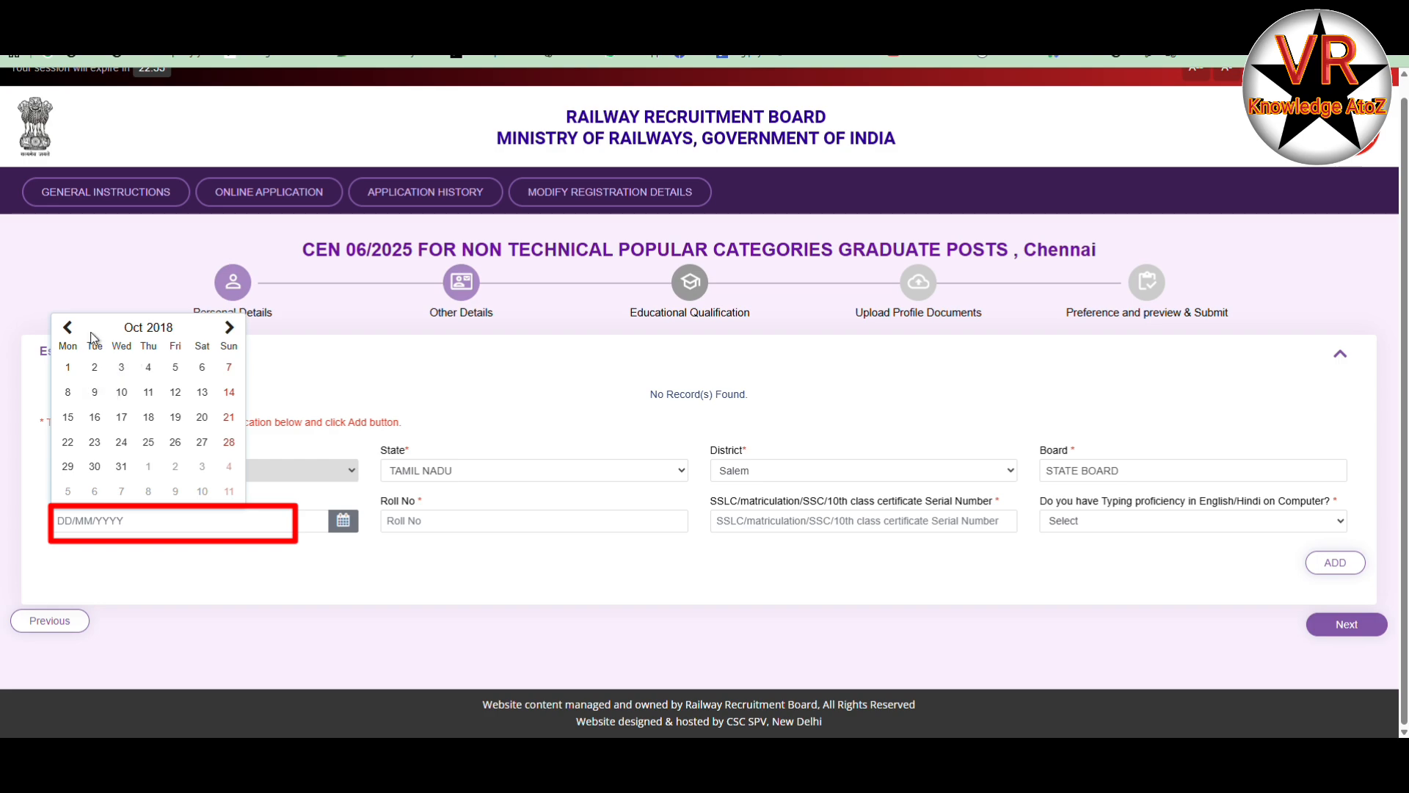
left_click(67, 329)
left_click(67, 328)
left_click(67, 328)
left_click(67, 328)
left_click(67, 328)
left_click(67, 328)
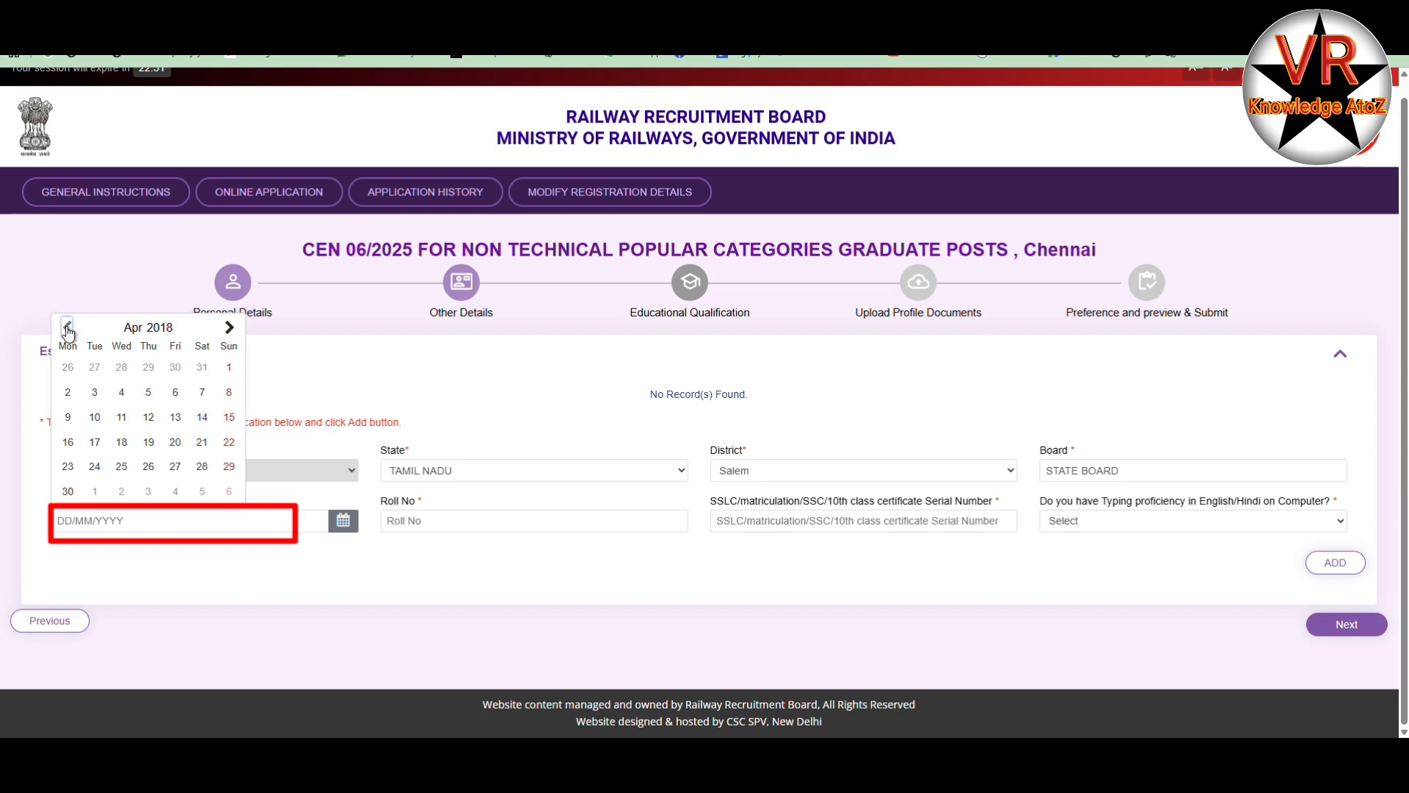
left_click(67, 329)
left_click(67, 328)
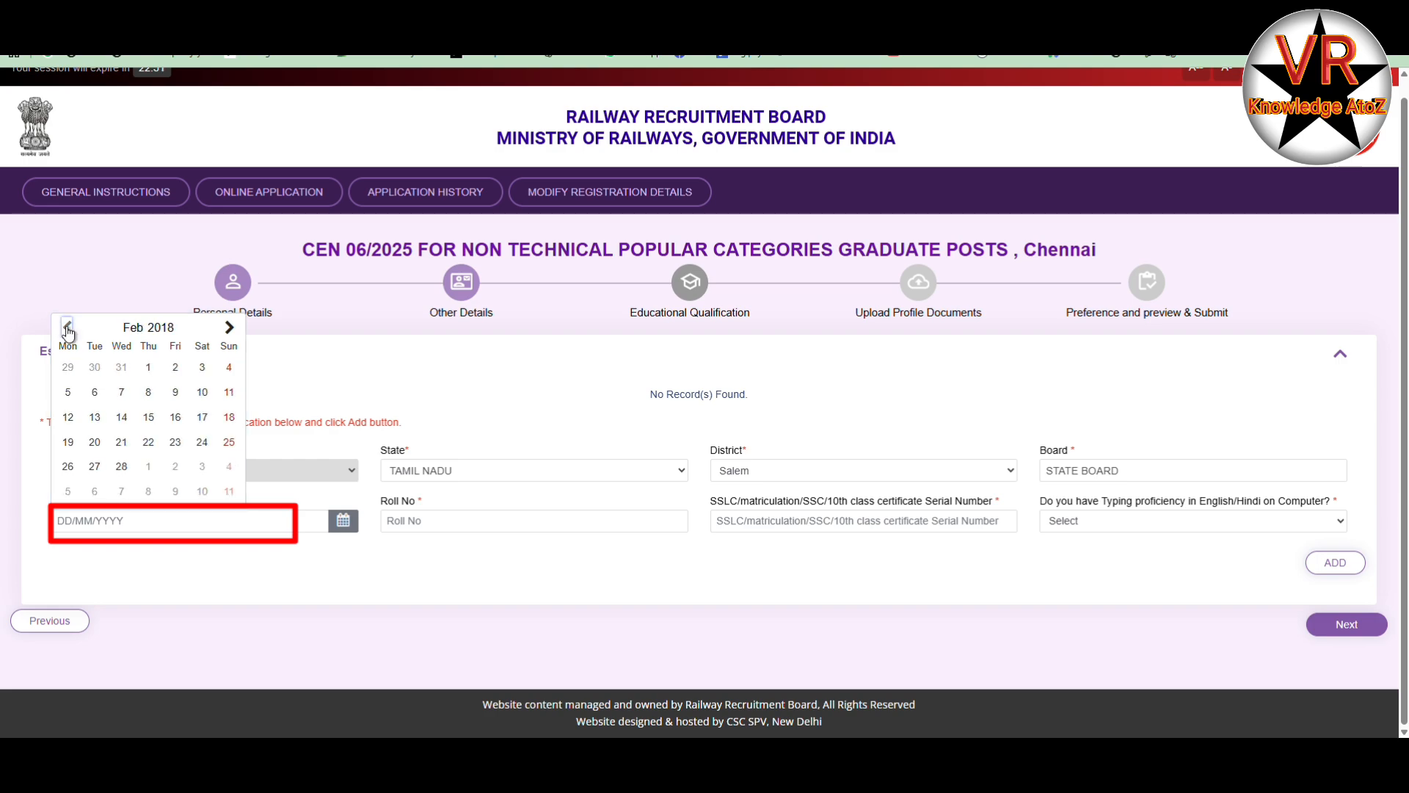
left_click(229, 328)
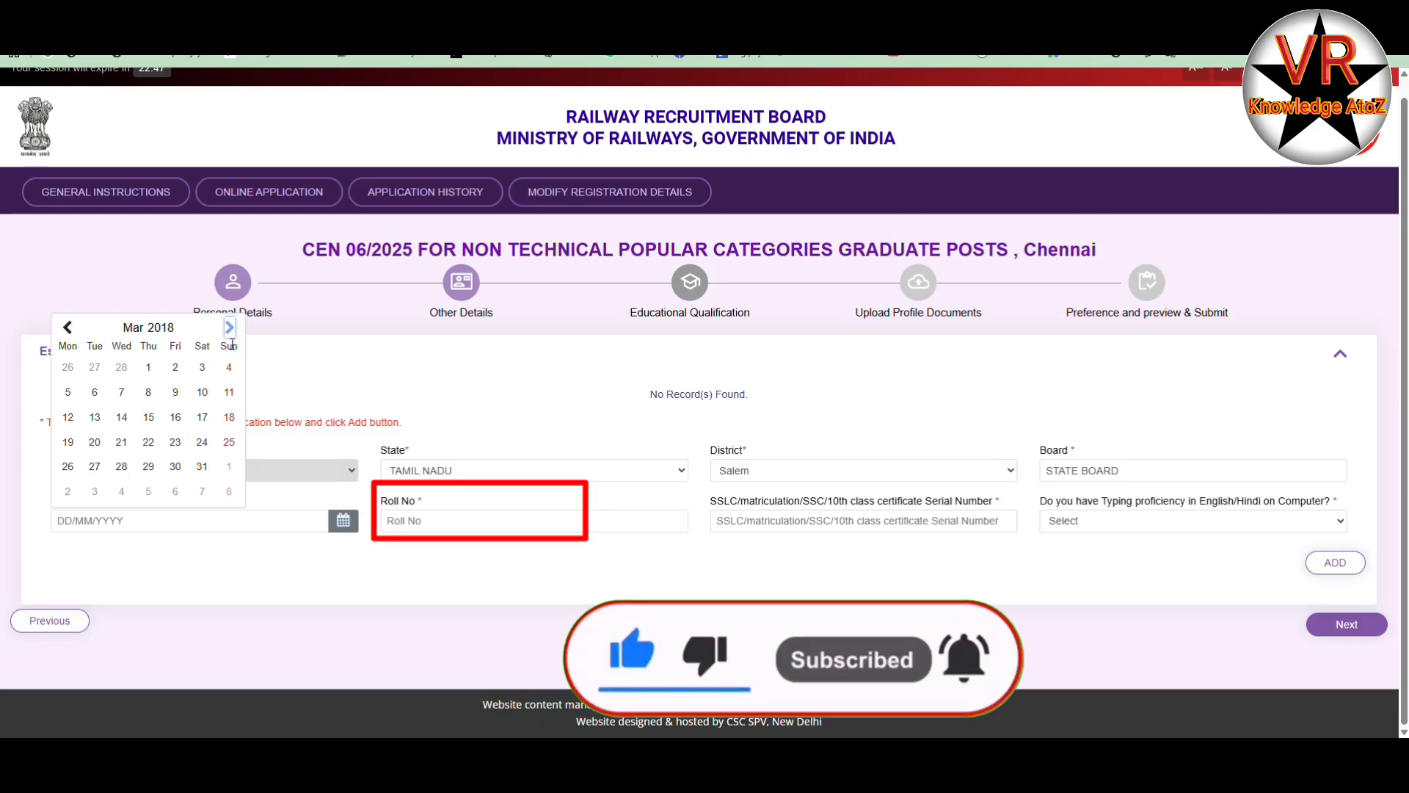
left_click(229, 328)
left_click(229, 328)
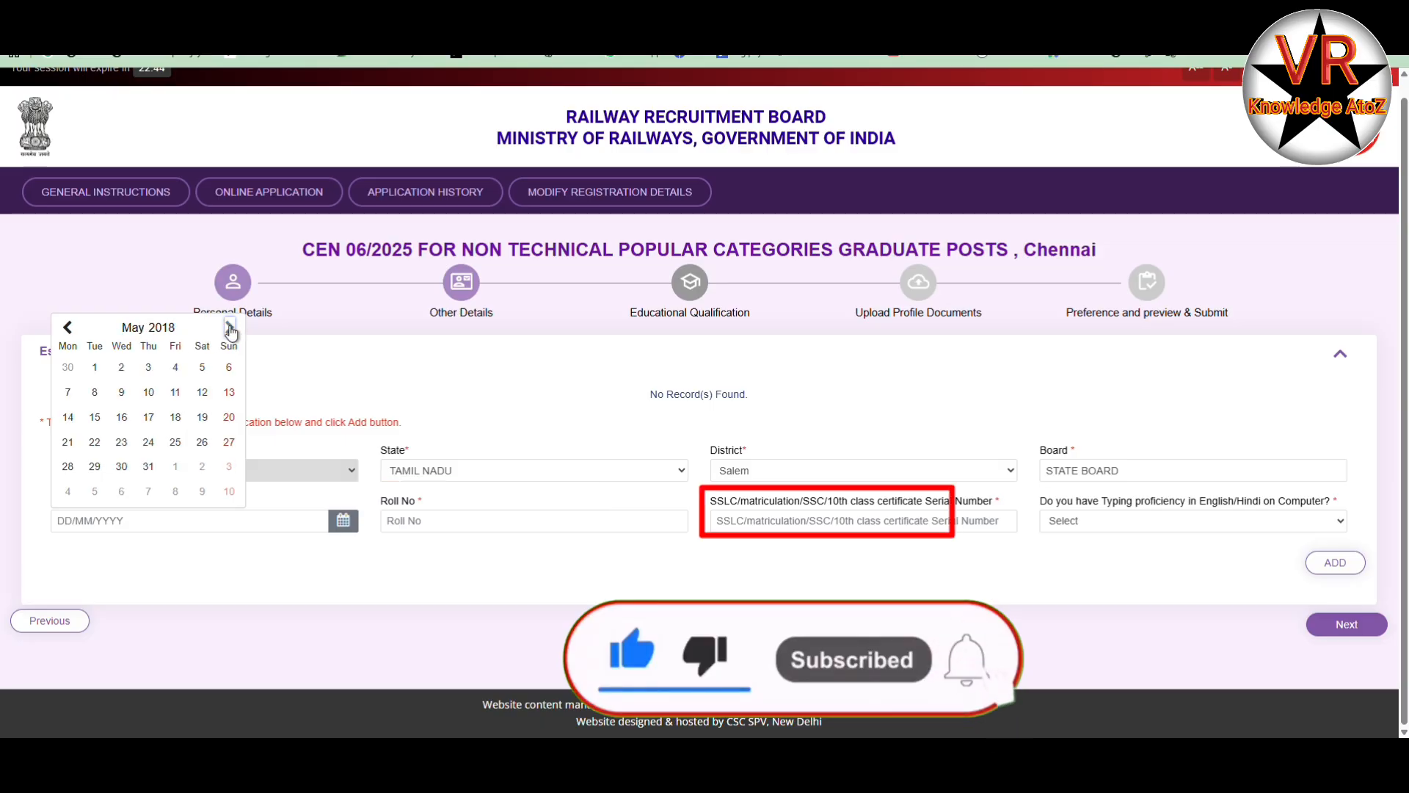
left_click(121, 442)
- Fill in the Matriculation/SSLC roll number and the 10th class certificate serial number
left_click(527, 521)
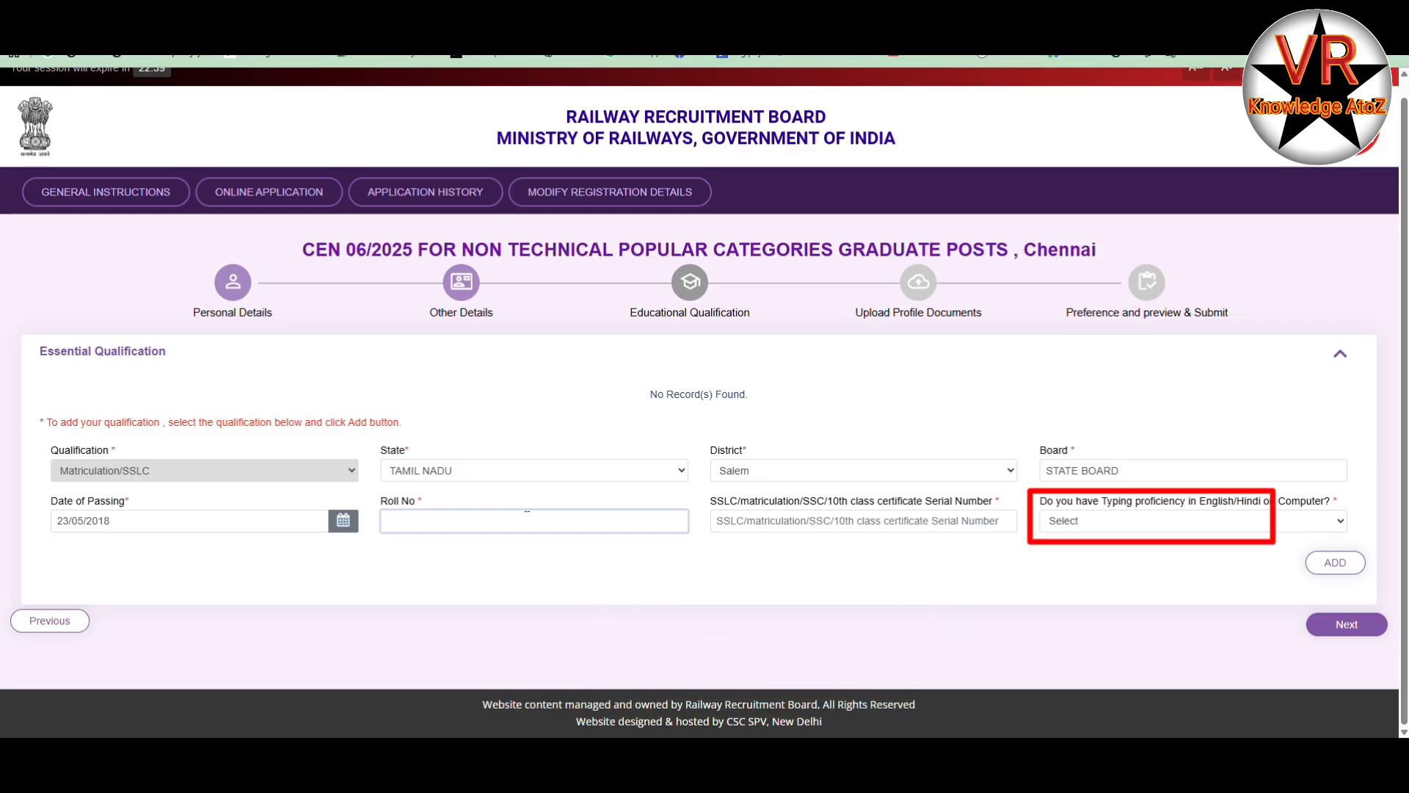
left_click(811, 525)
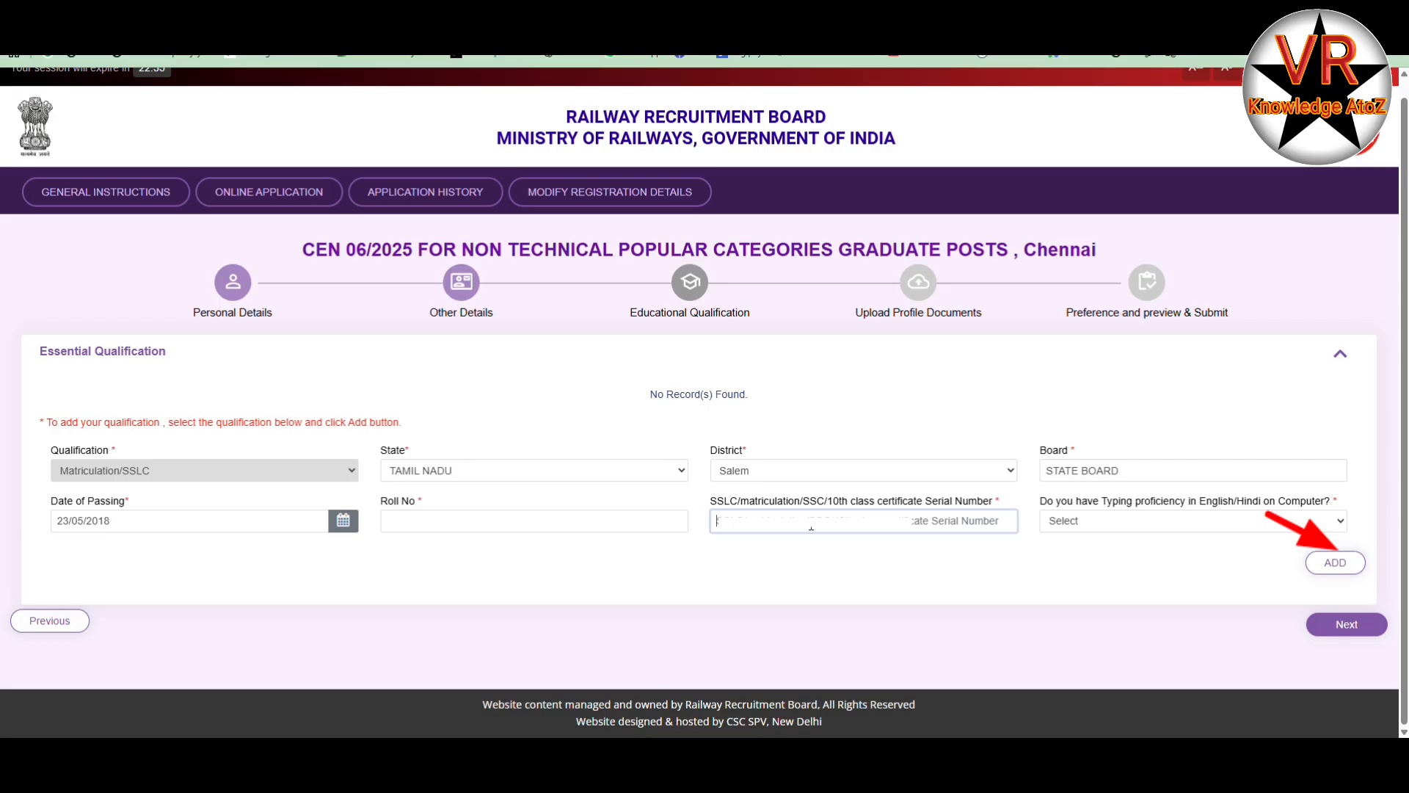
type("95")
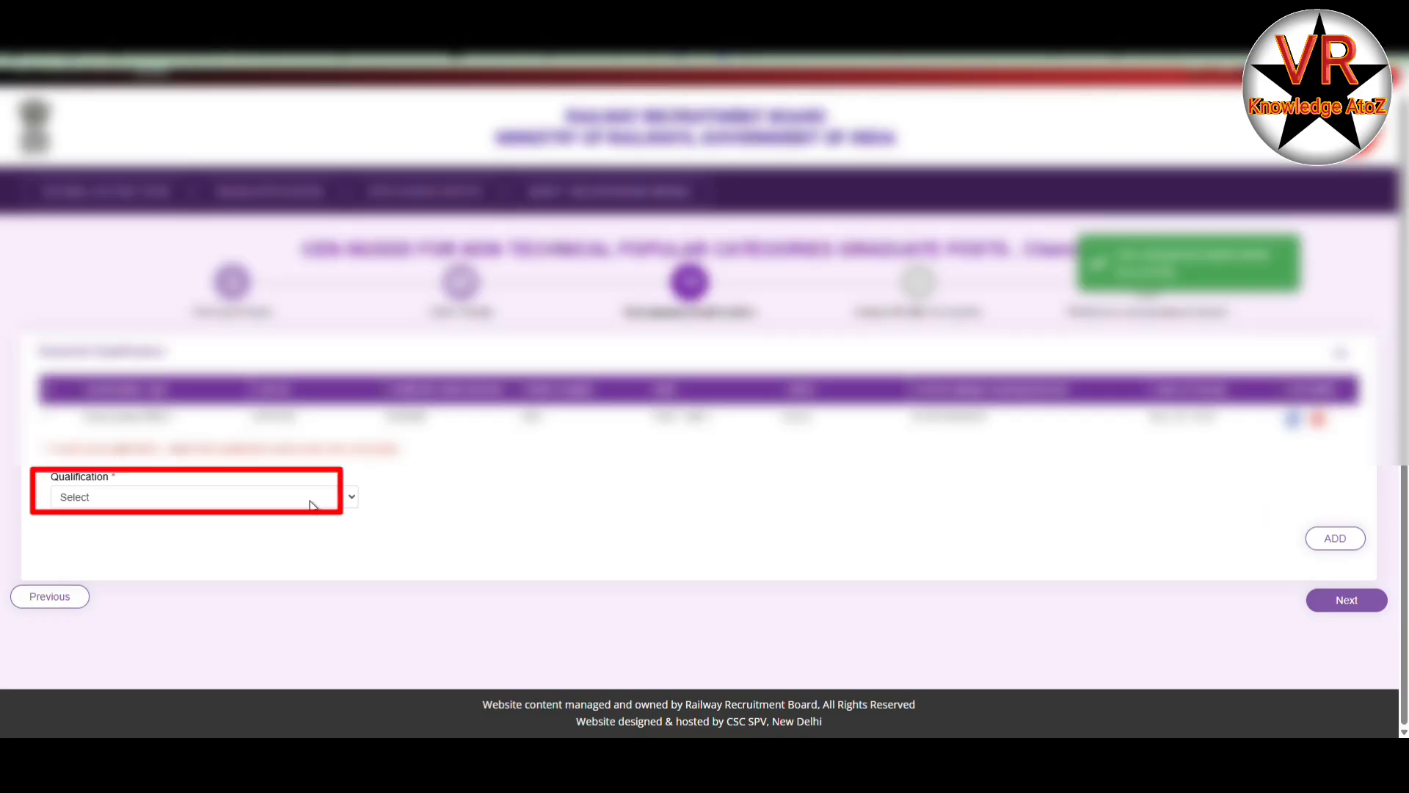
- Start a Bachelor degree qualification with Bachelor degree as the discipline, and begin the course name as on the certificate
left_click(315, 497)
left_click(286, 536)
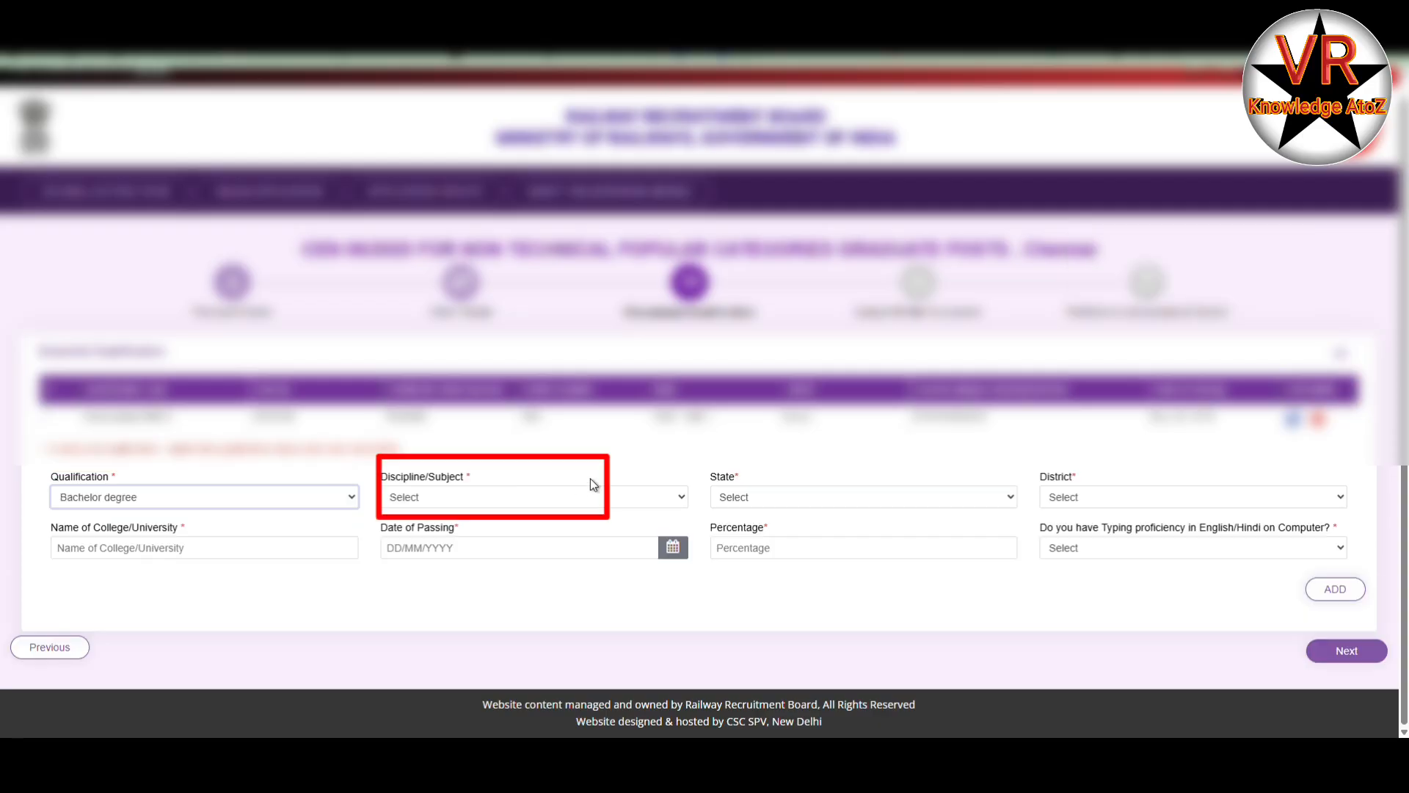
left_click(590, 484)
left_click(461, 530)
left_click(788, 495)
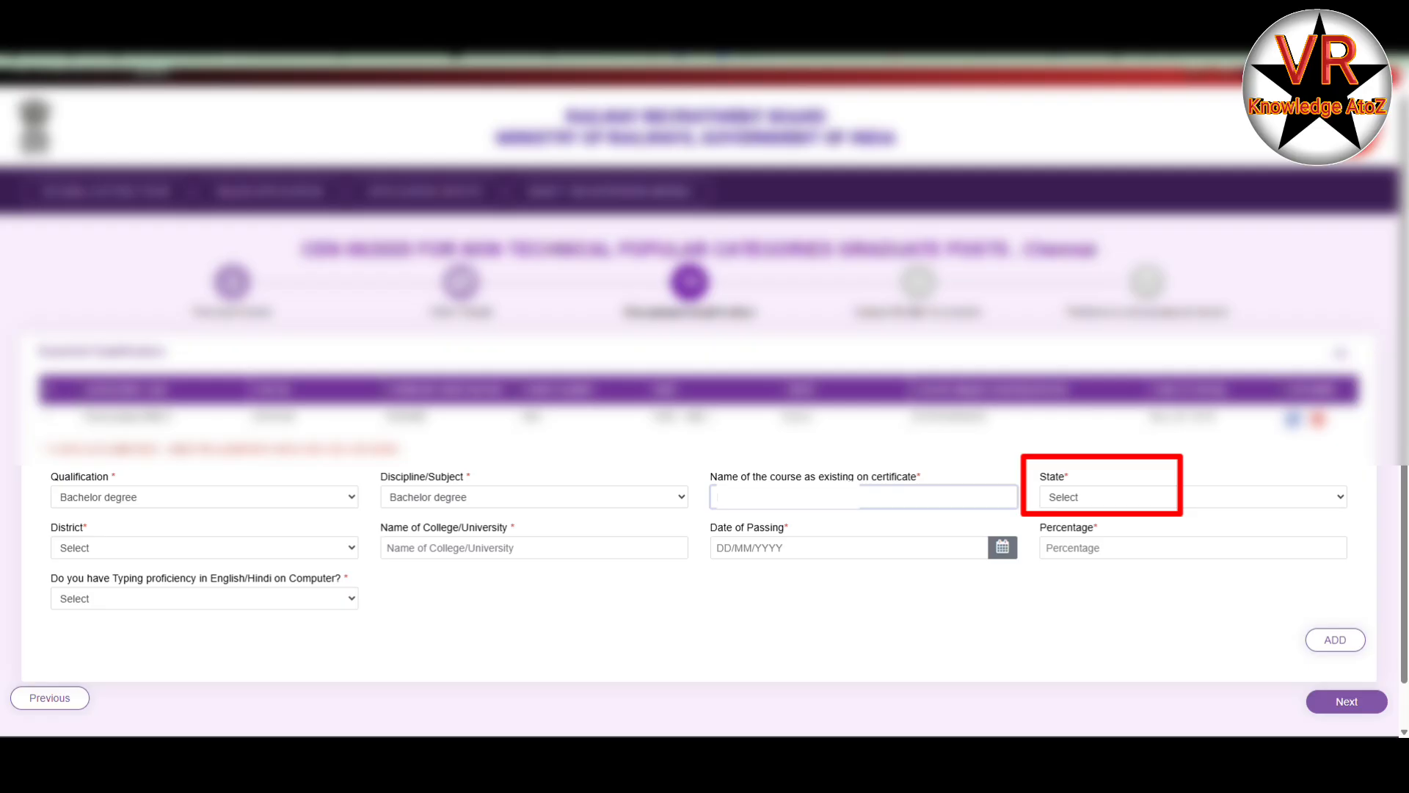
- Set the Bachelor degree's state to TAMIL NADU and its district to Salem
left_click(1188, 496)
key("g")
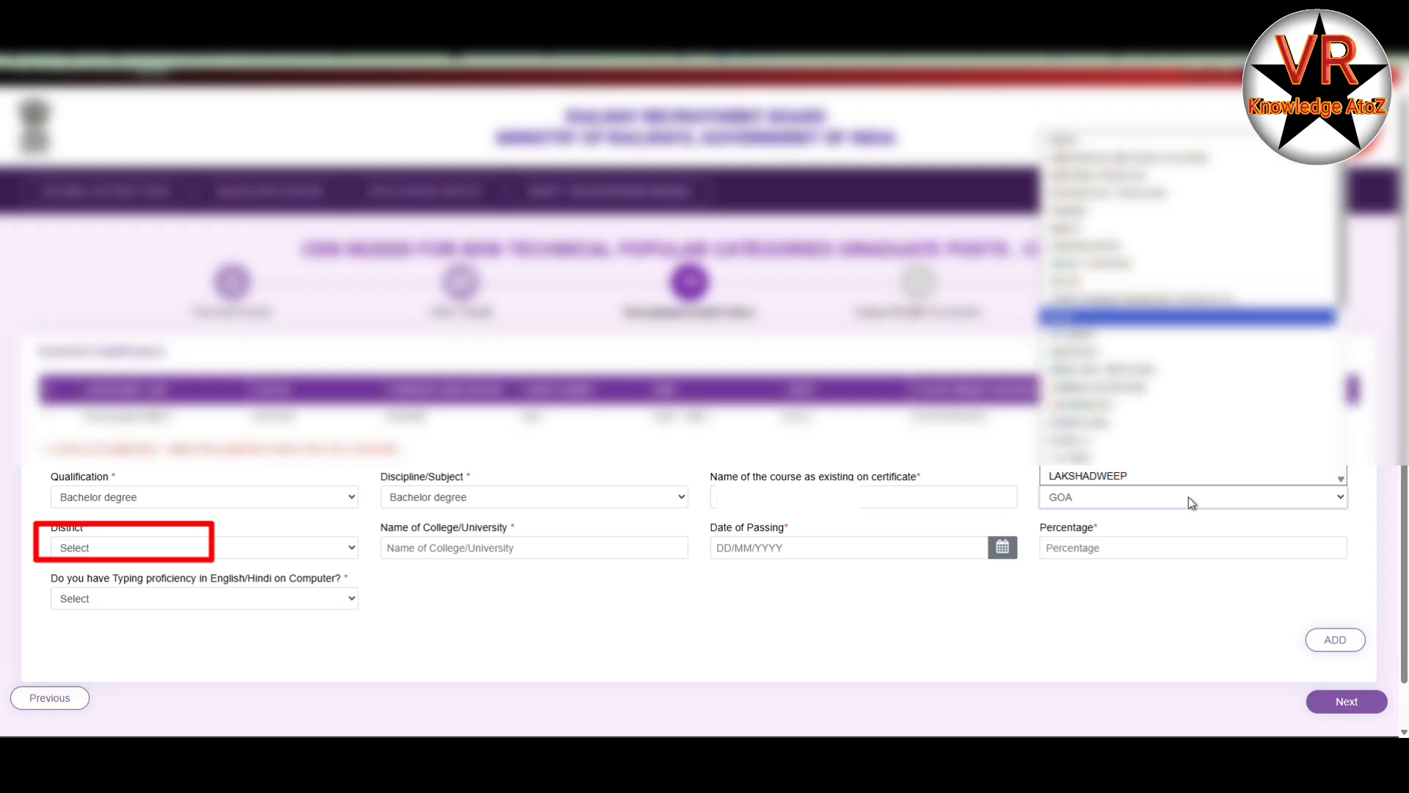
key("t")
key("Return")
left_click(194, 547)
key("a")
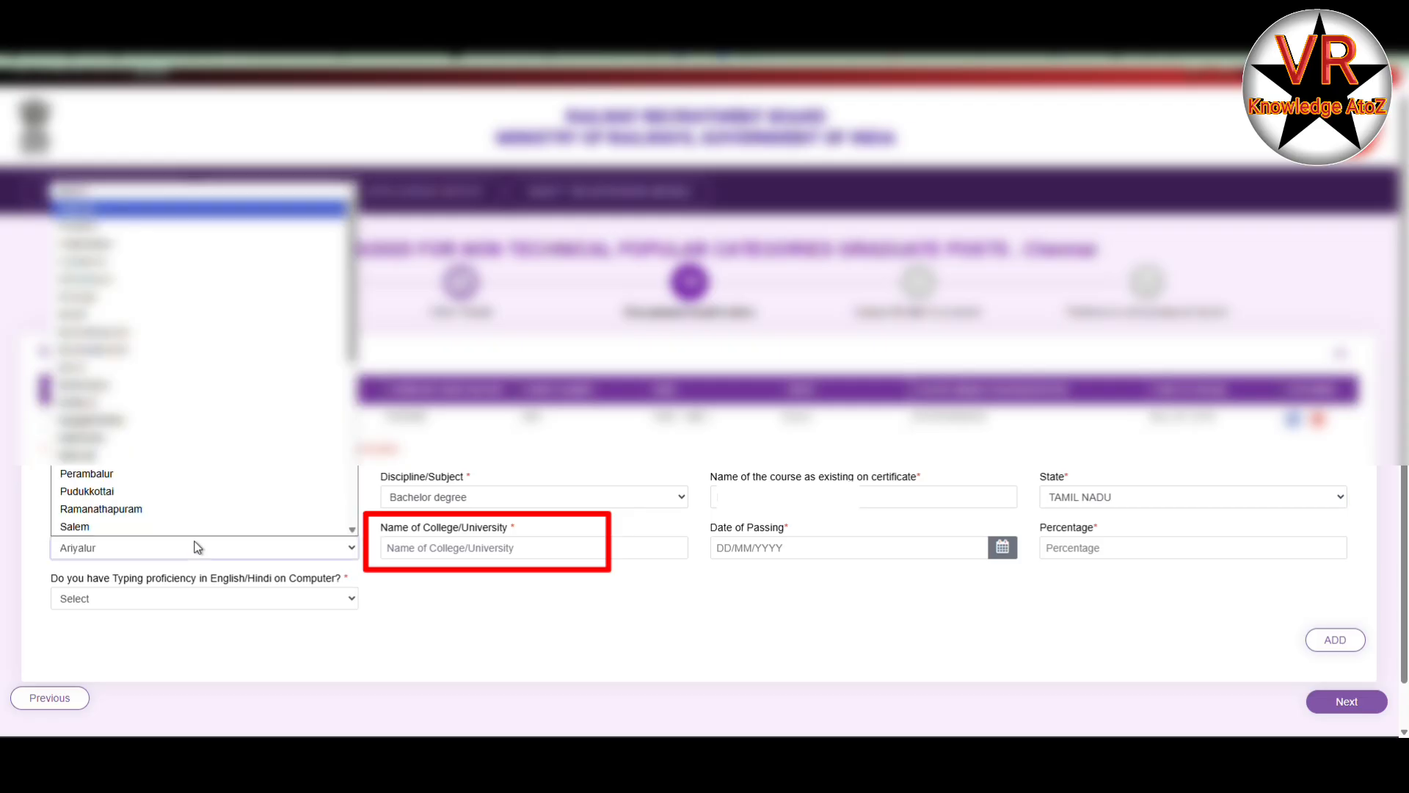
key("r")
key("Return")
left_click(187, 552)
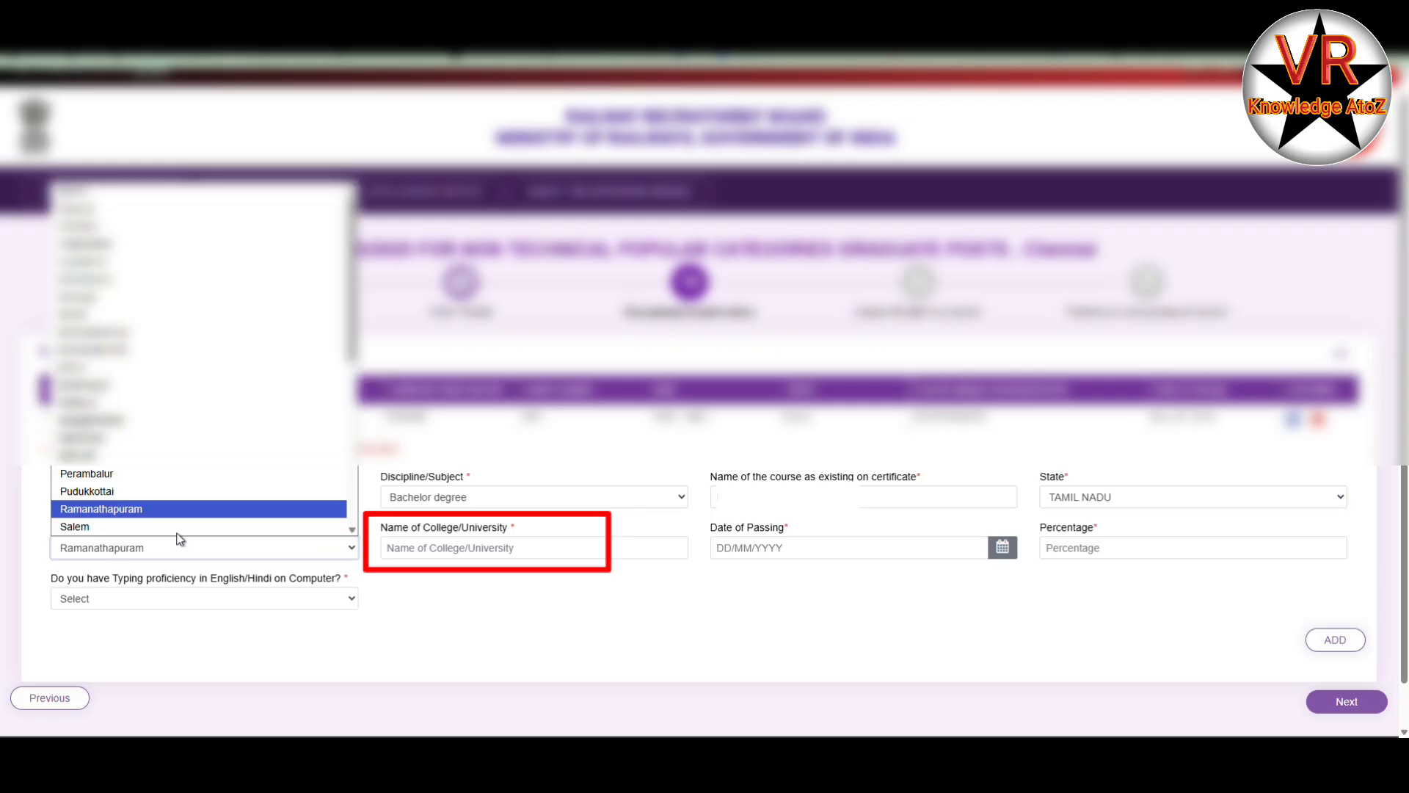
left_click(177, 528)
left_click(613, 616)
- Start entering the college/university name for the Bachelor degree, beginning with C
left_click(480, 545)
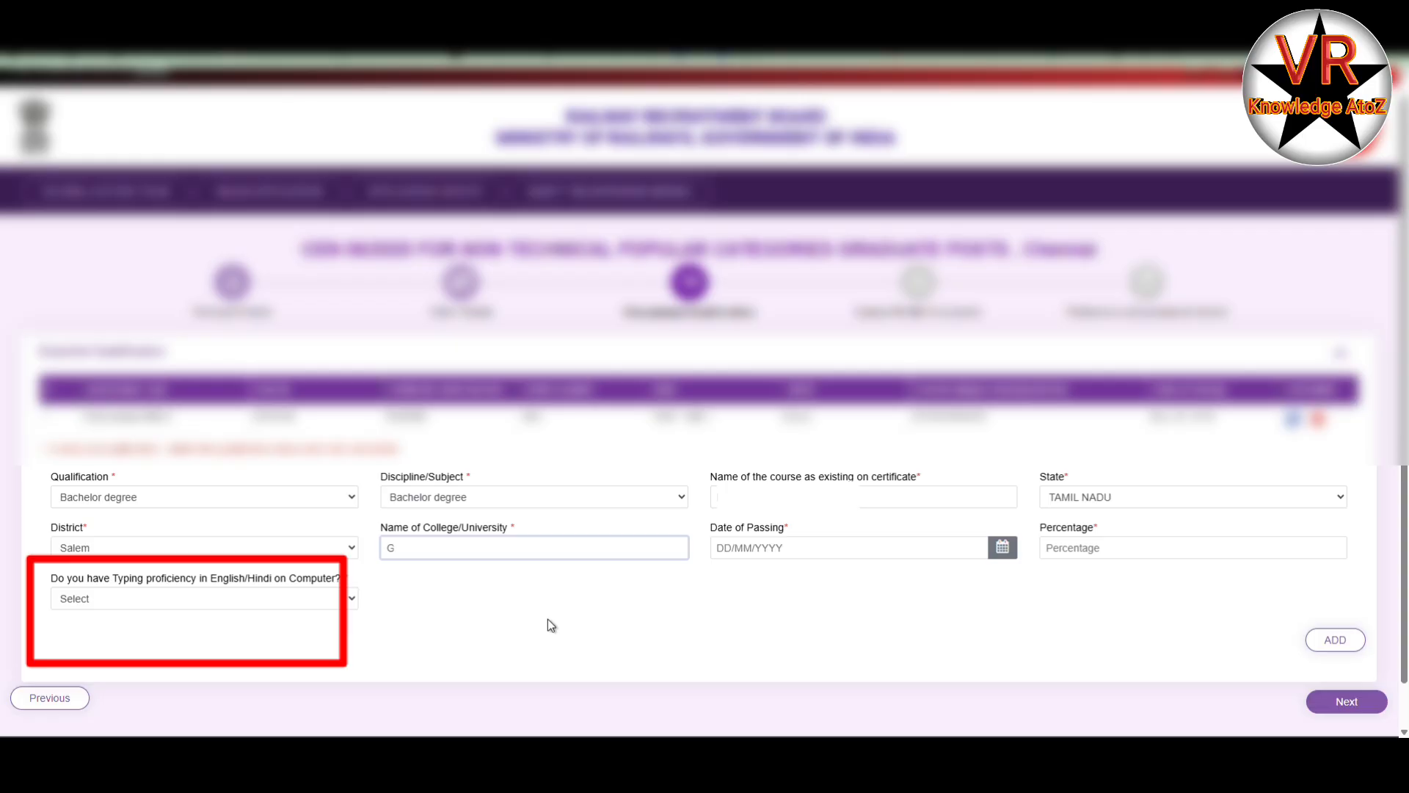
key("BackSpace")
type("C")
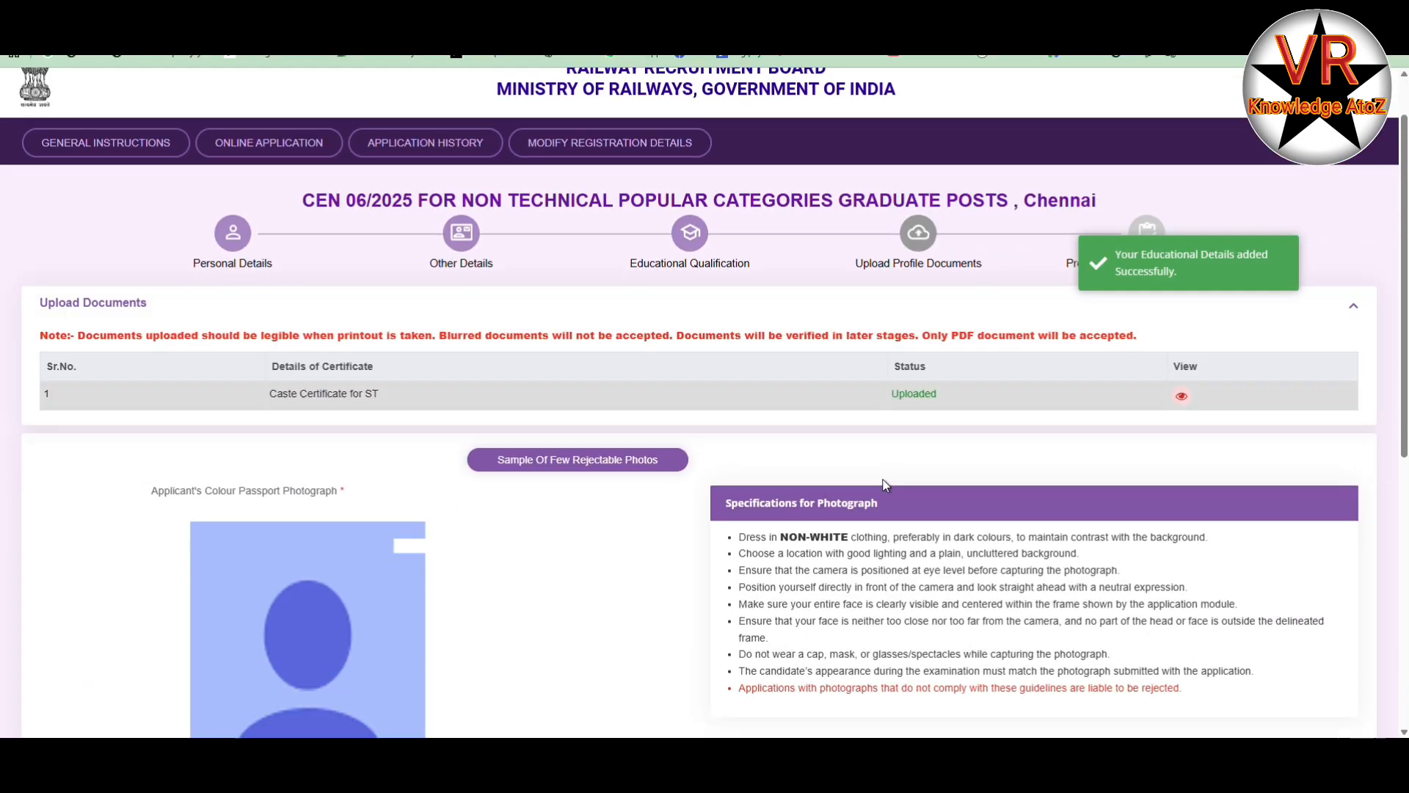
- Go through the profile documents with the applicant's photograph and signature, and continue to the post preferences
scroll(897, 438, "down", 4)
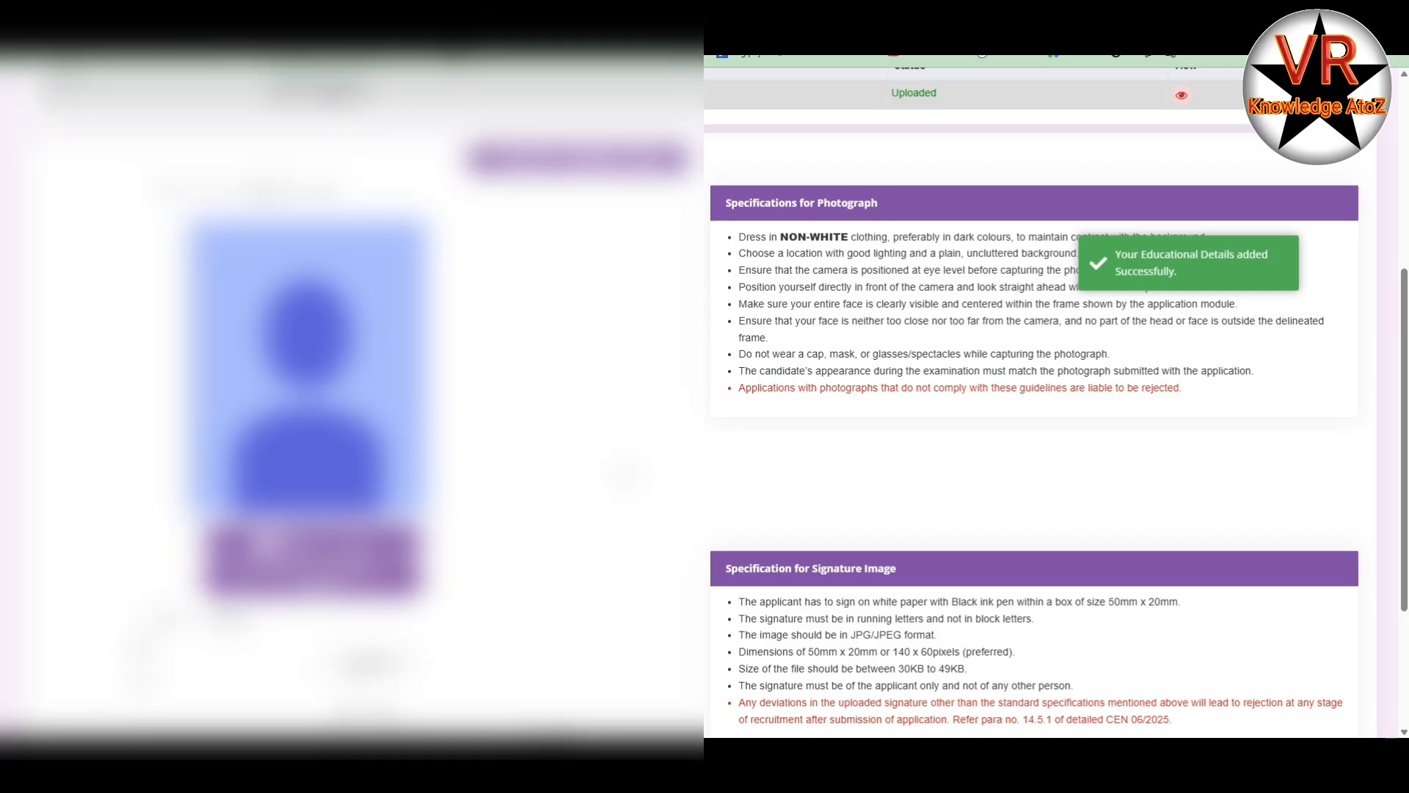
scroll(1094, 283, "down", 3)
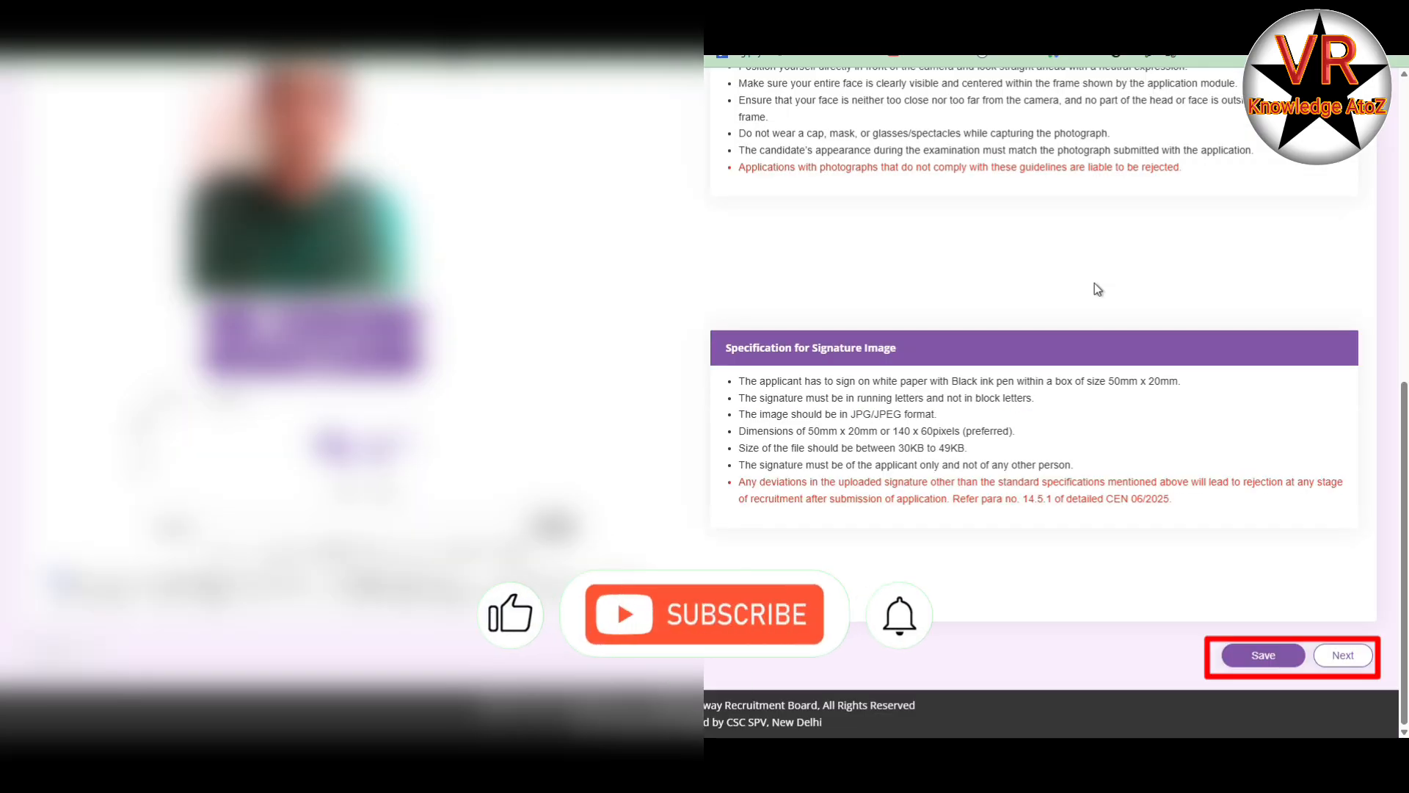
left_click(1343, 655)
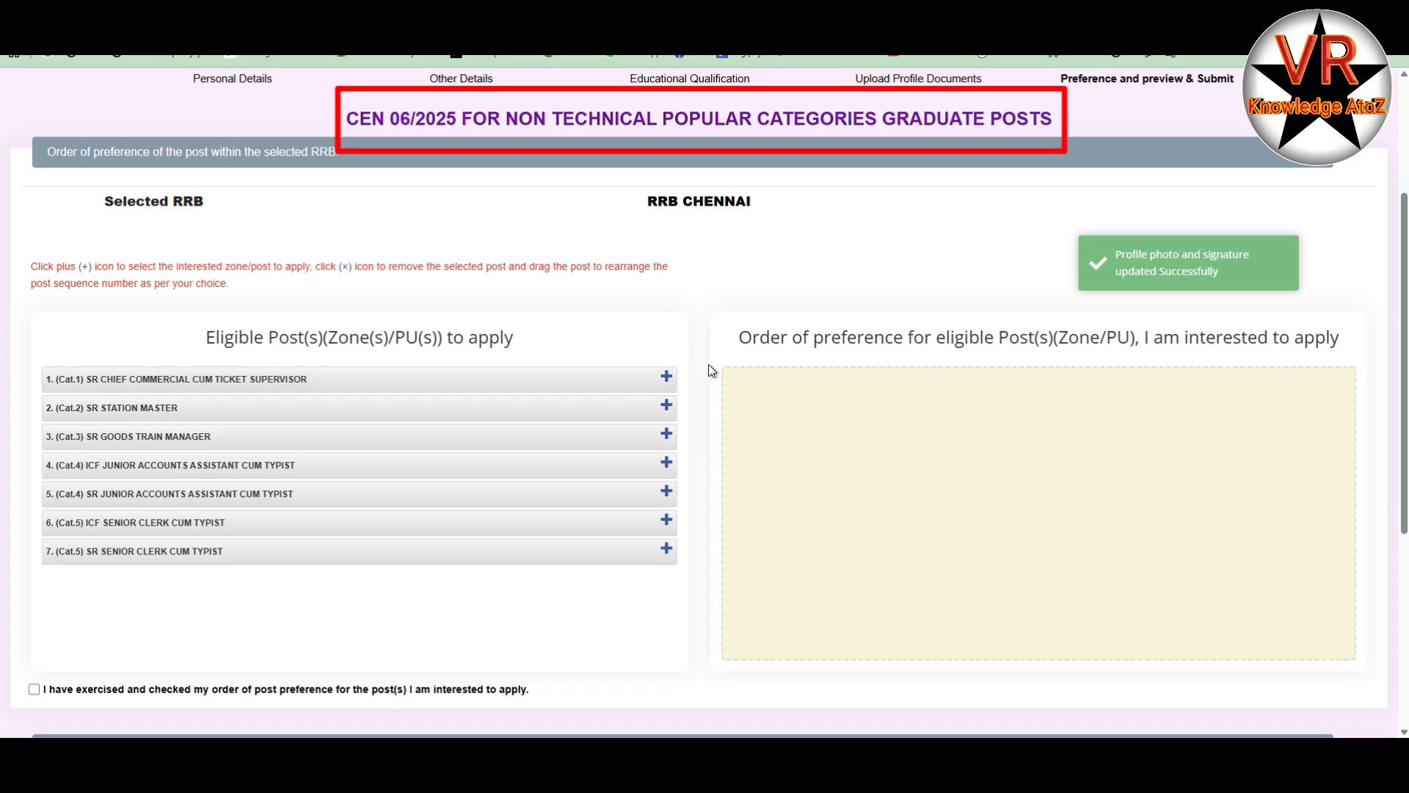
- Add the (Cat.1) SR CHIEF COMMERCIAL CUM TICKET SUPERVISOR post to the preference order and remove it again
left_click(667, 376)
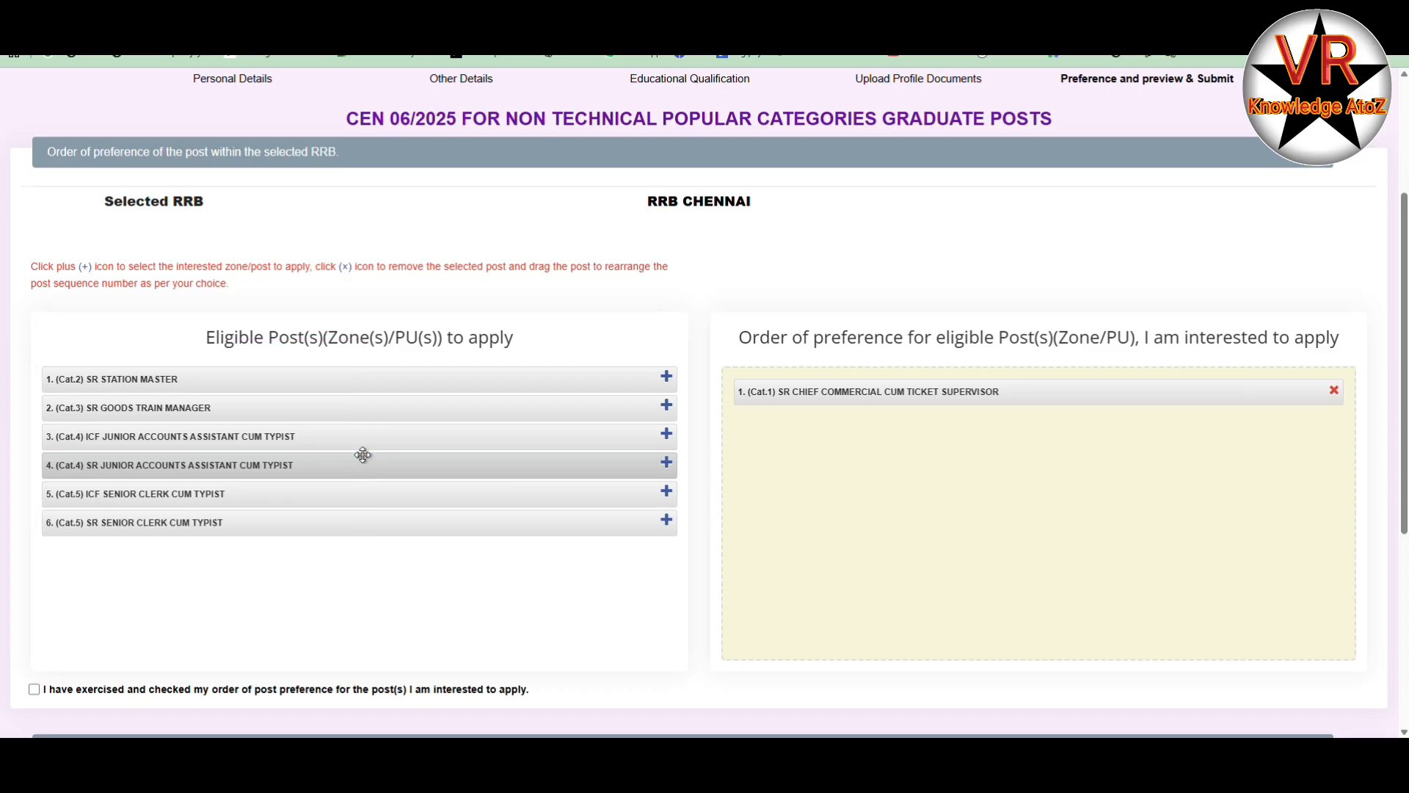
left_click(1335, 391)
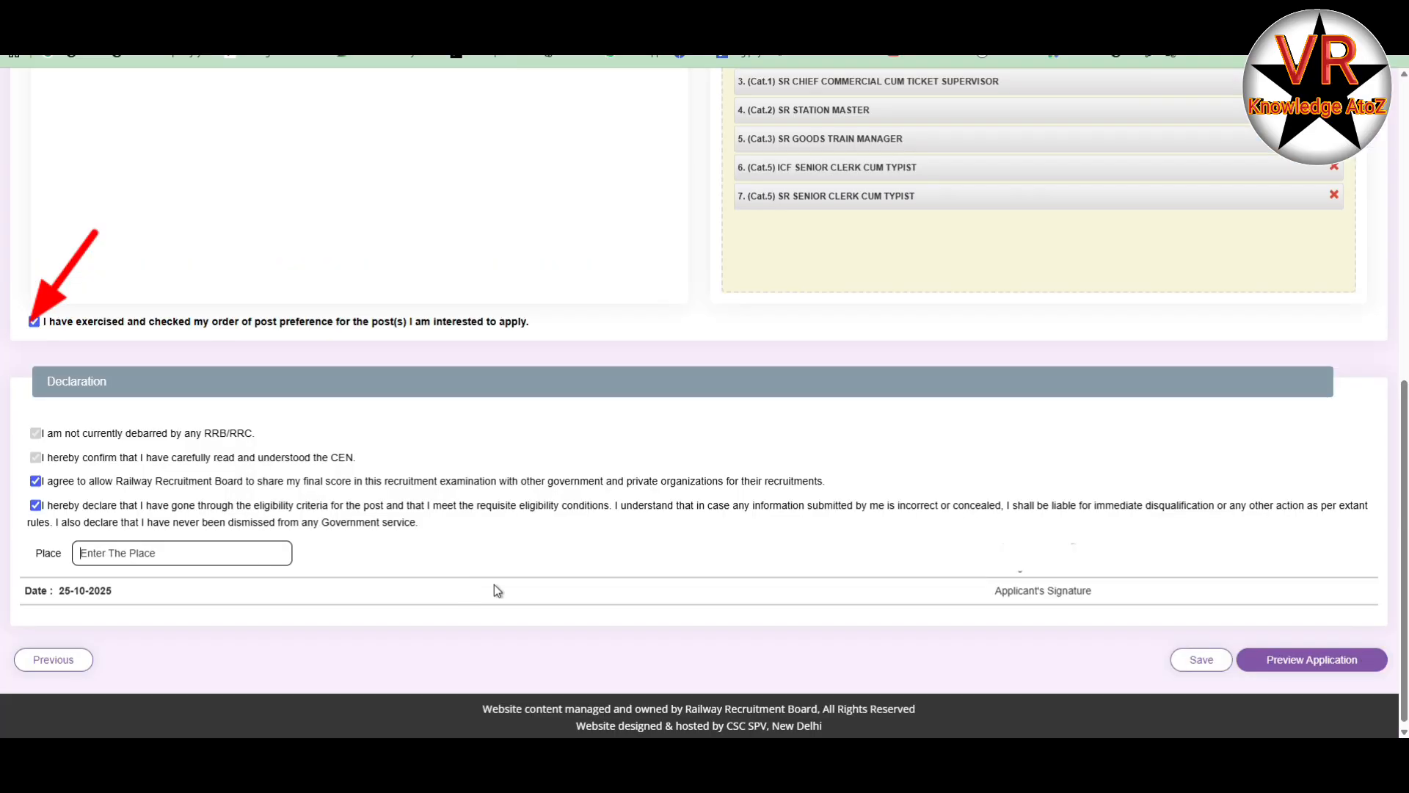
- Enter Salem as the place in the declaration
type("Salem")
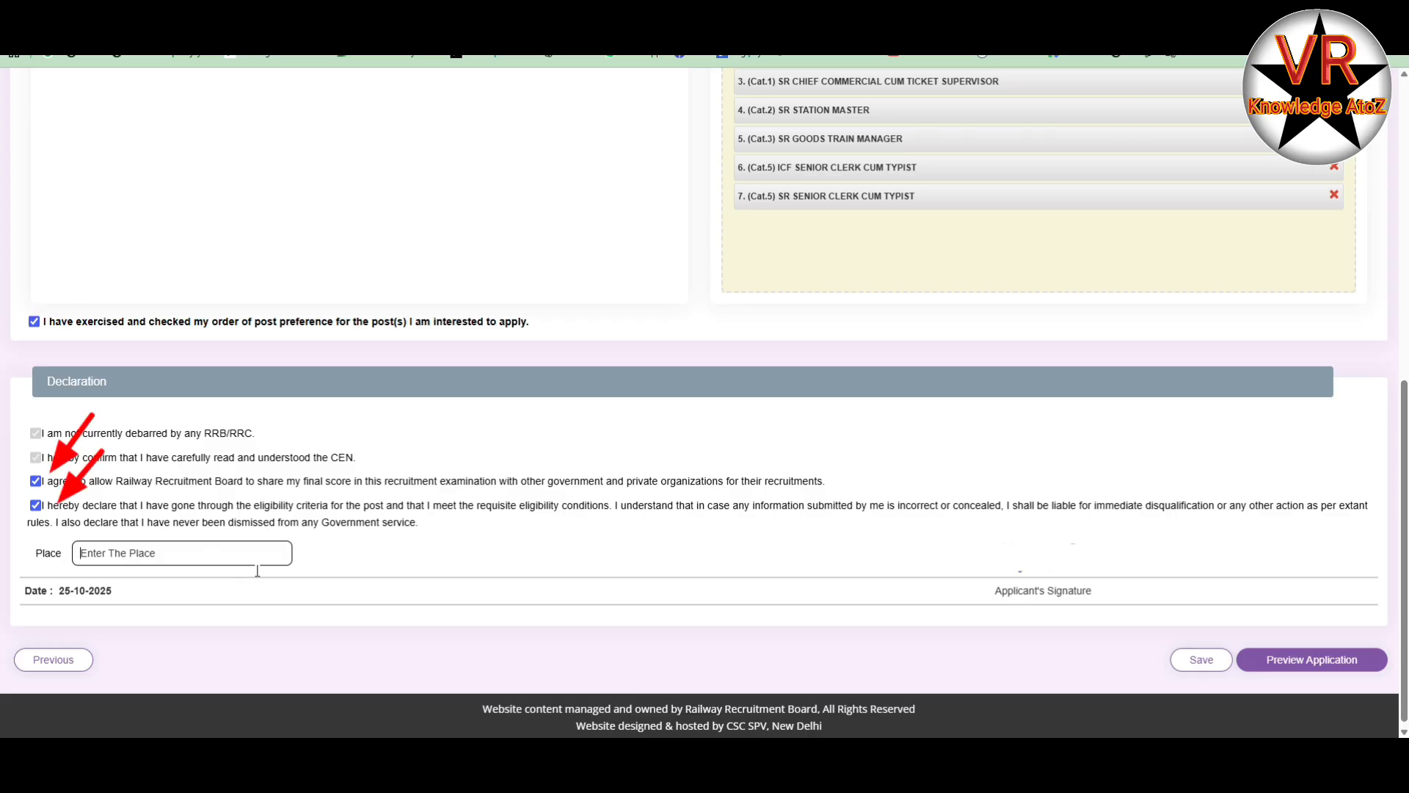
type("Salem")
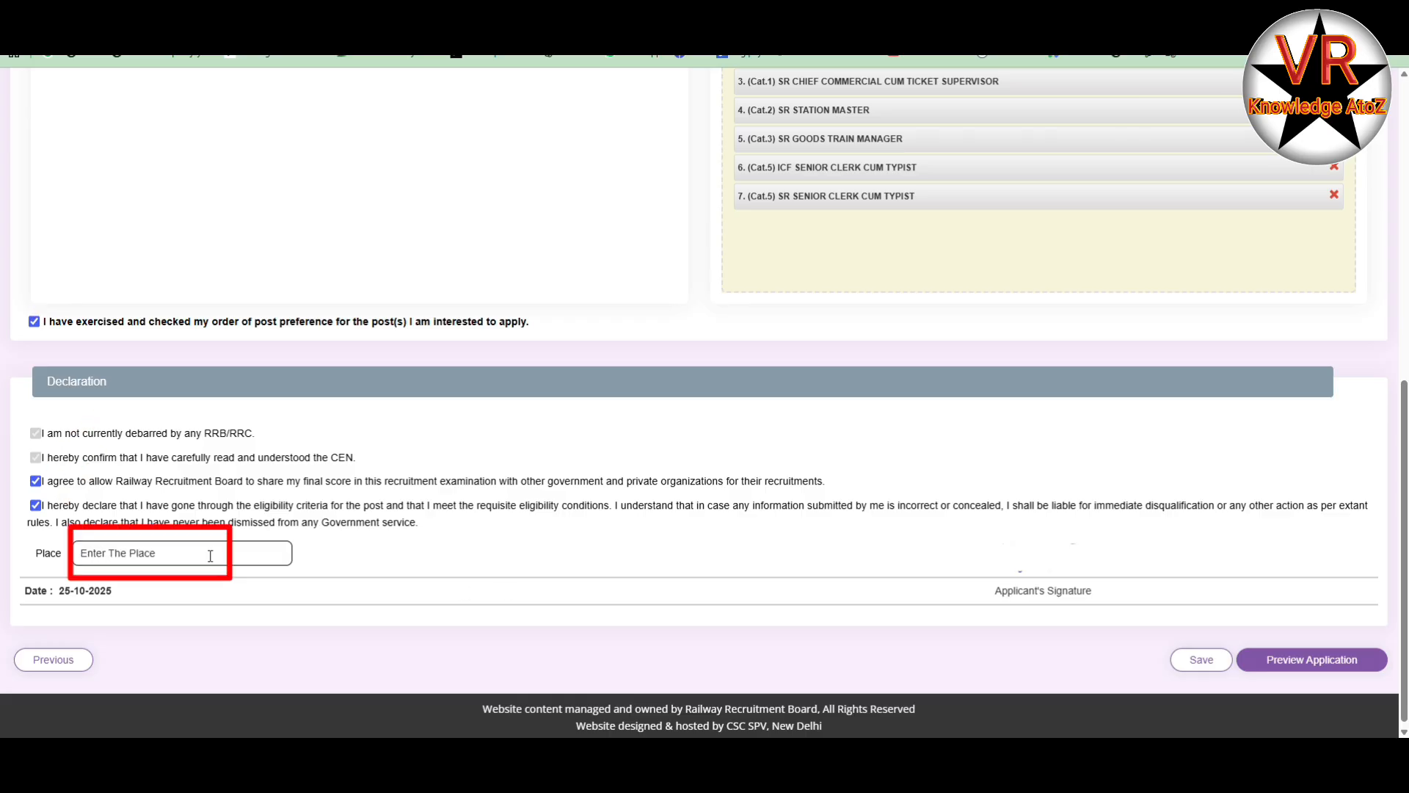
type("Sa")
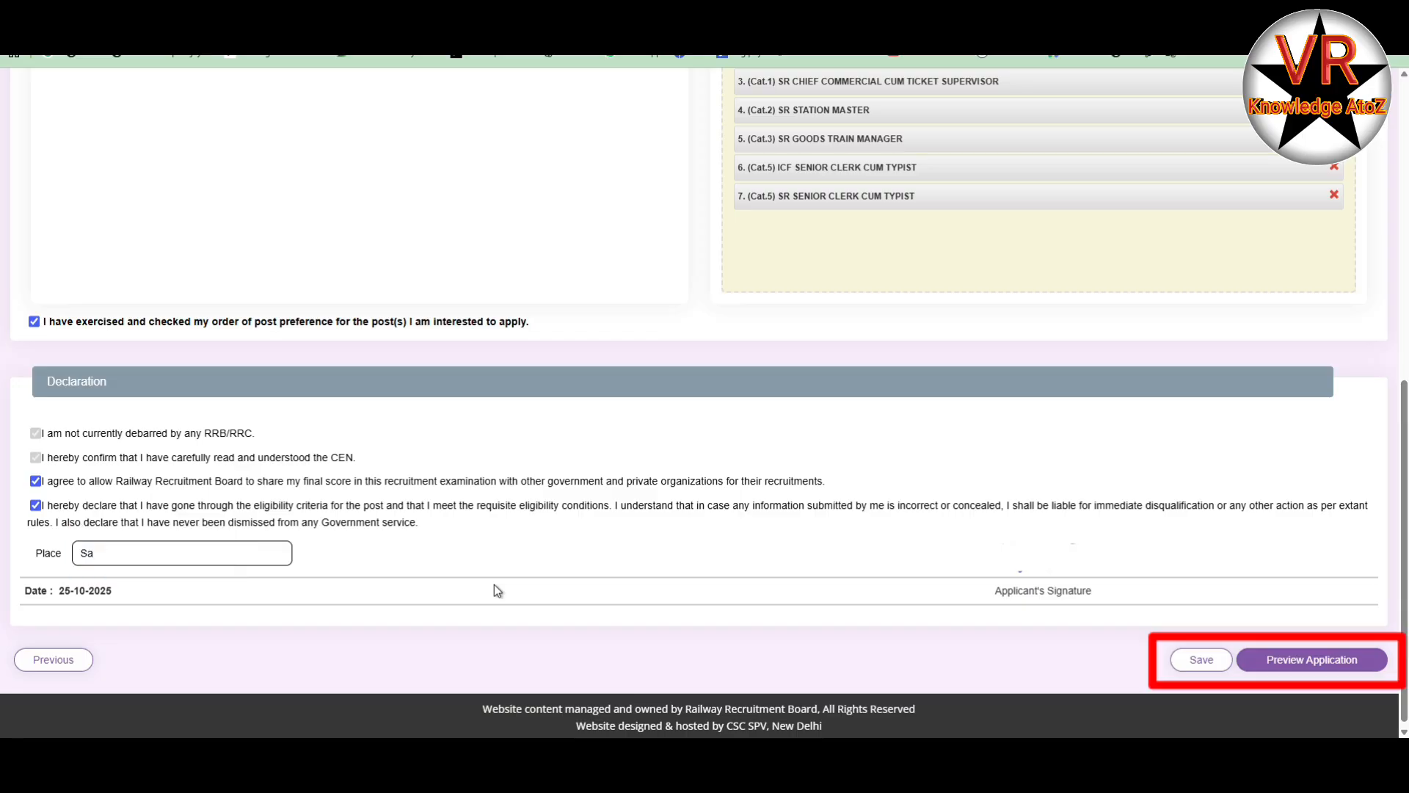
type("lem")
type("Sa")
type("lem")
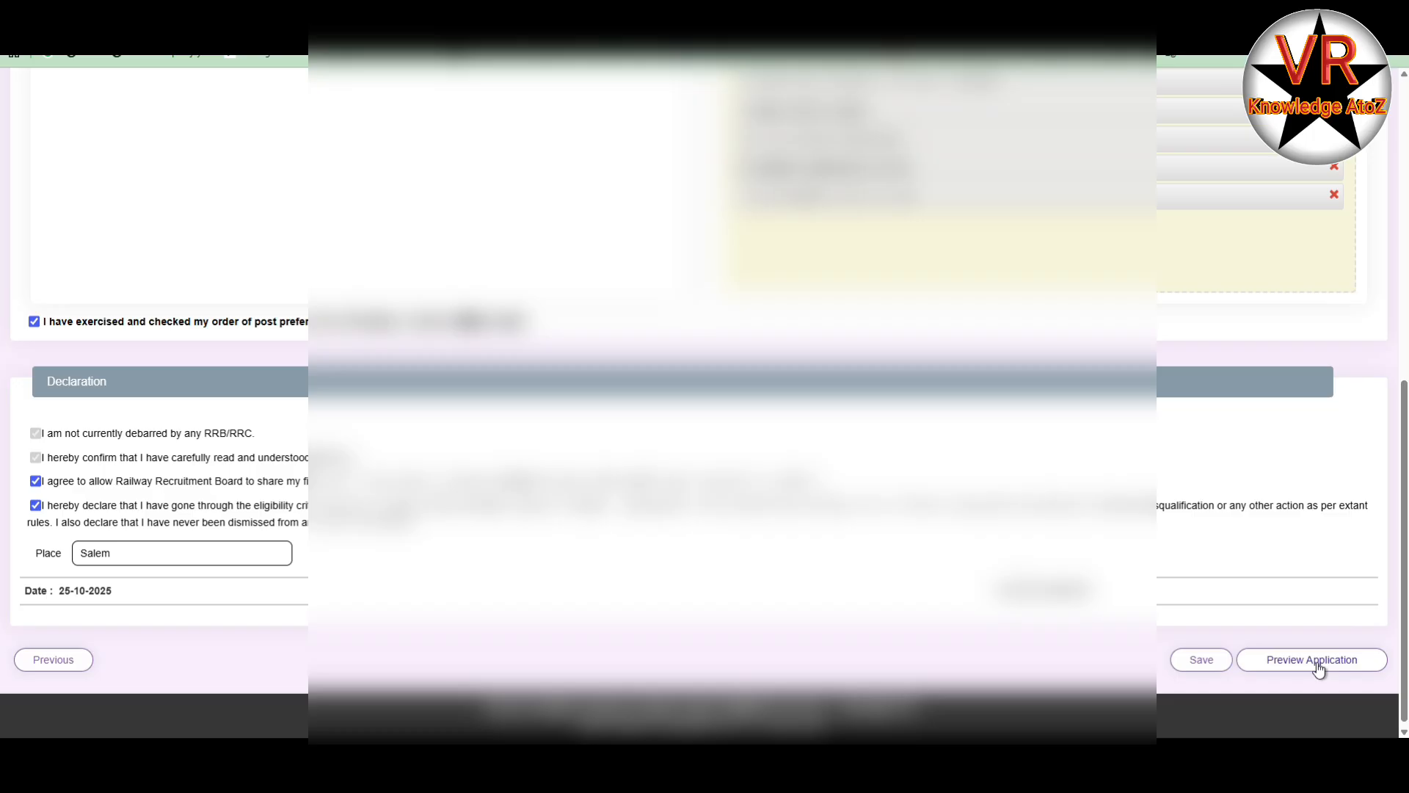
- Preview the application, declare the details re-checked and correct, and submit it to proceed to the fee payment
left_click(1318, 661)
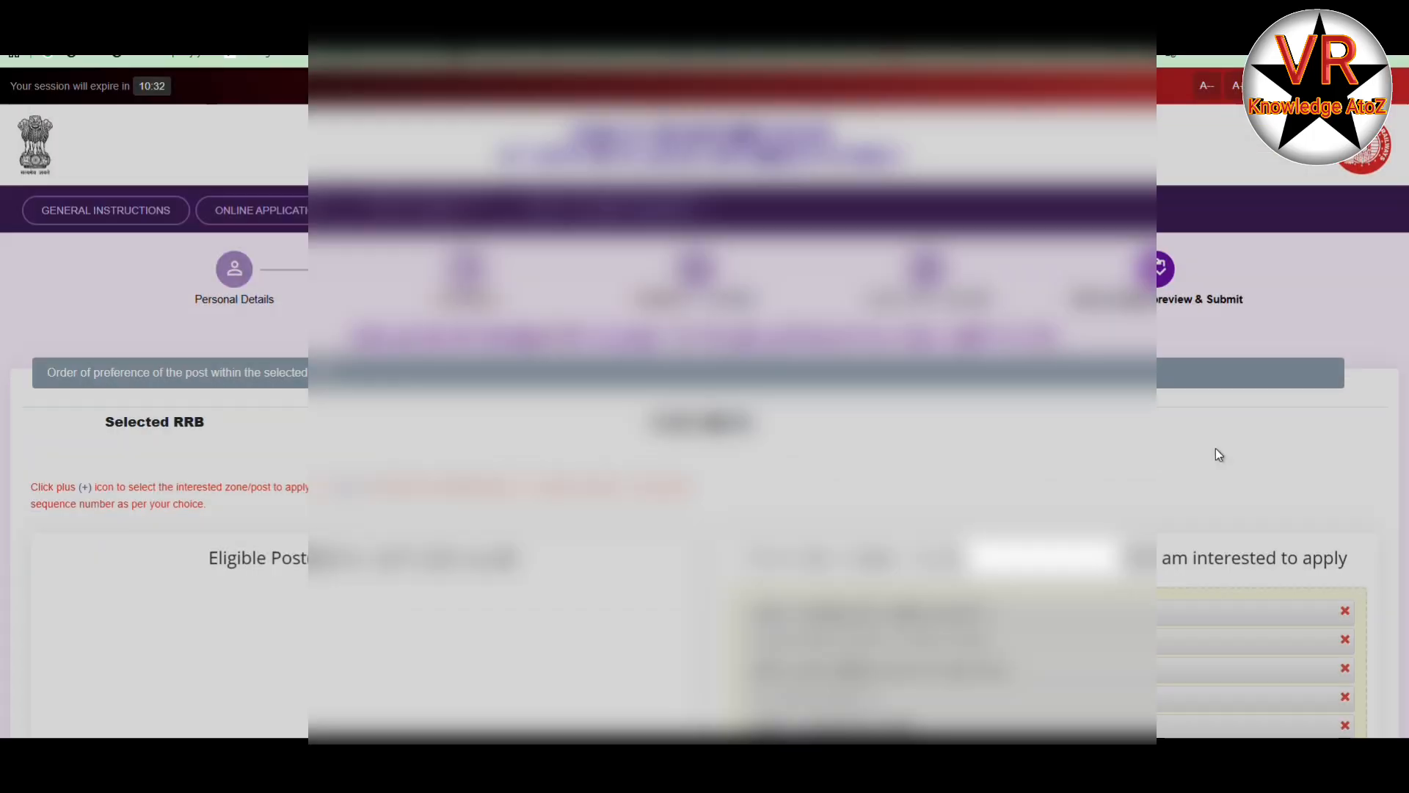
scroll(600, 717, "down", 15)
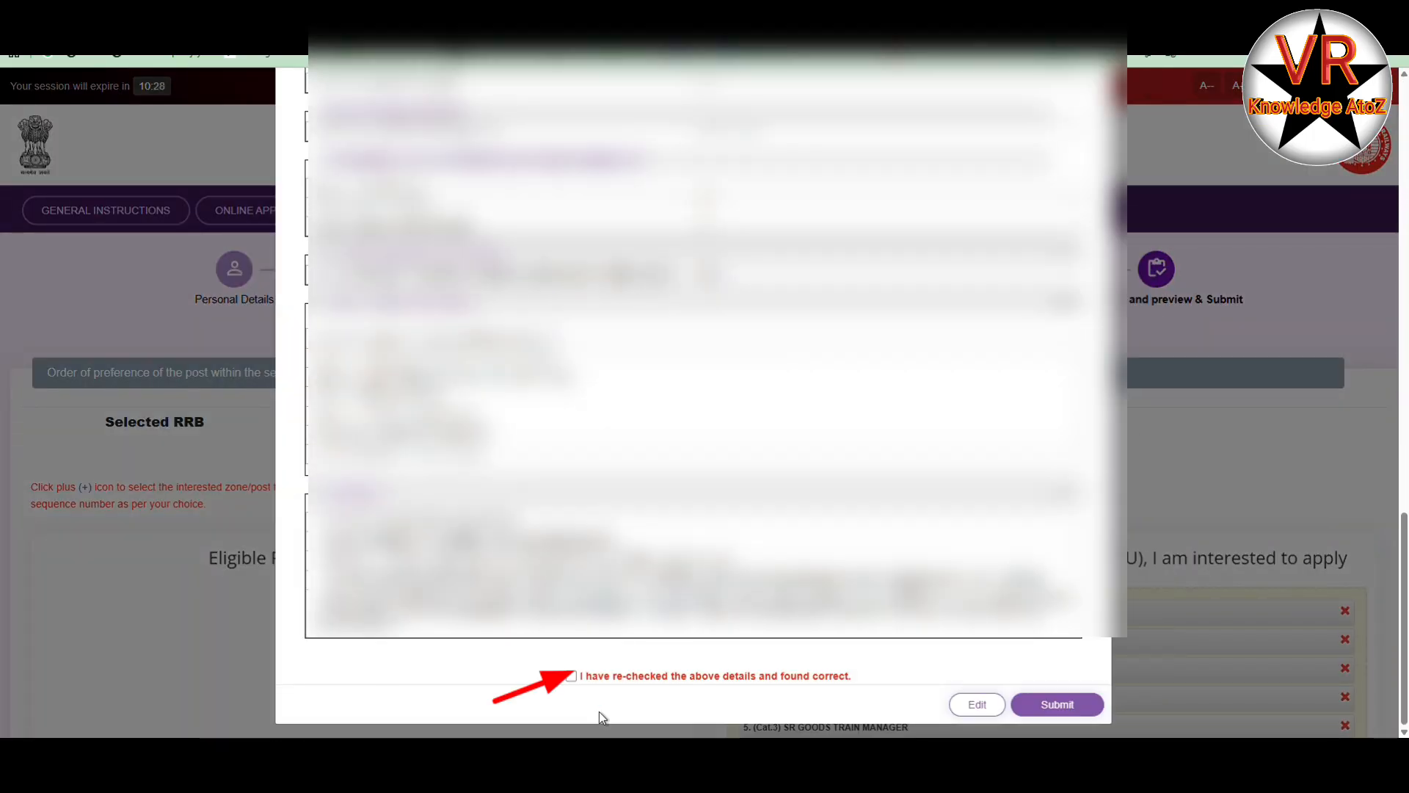
left_click(572, 676)
left_click(1058, 705)
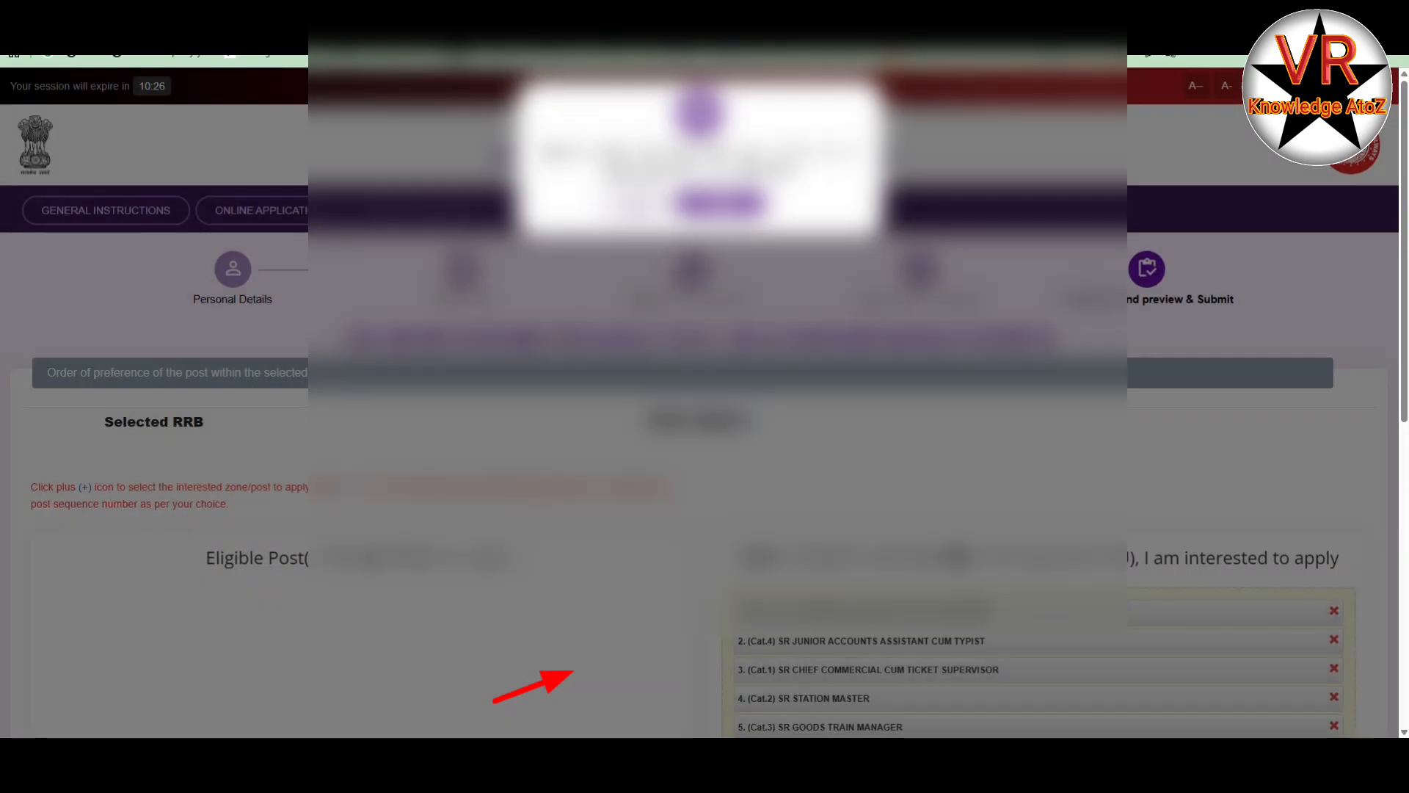
left_click(722, 204)
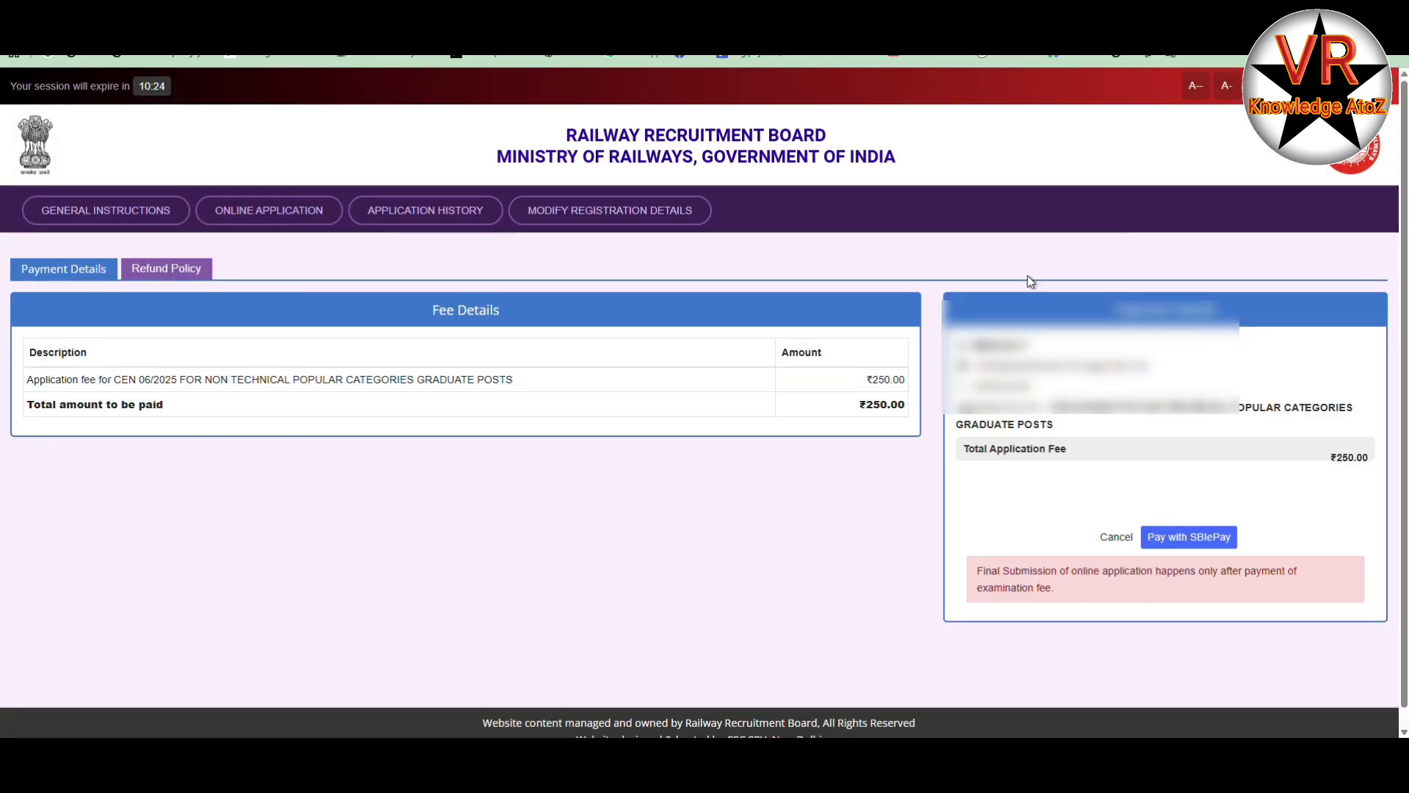